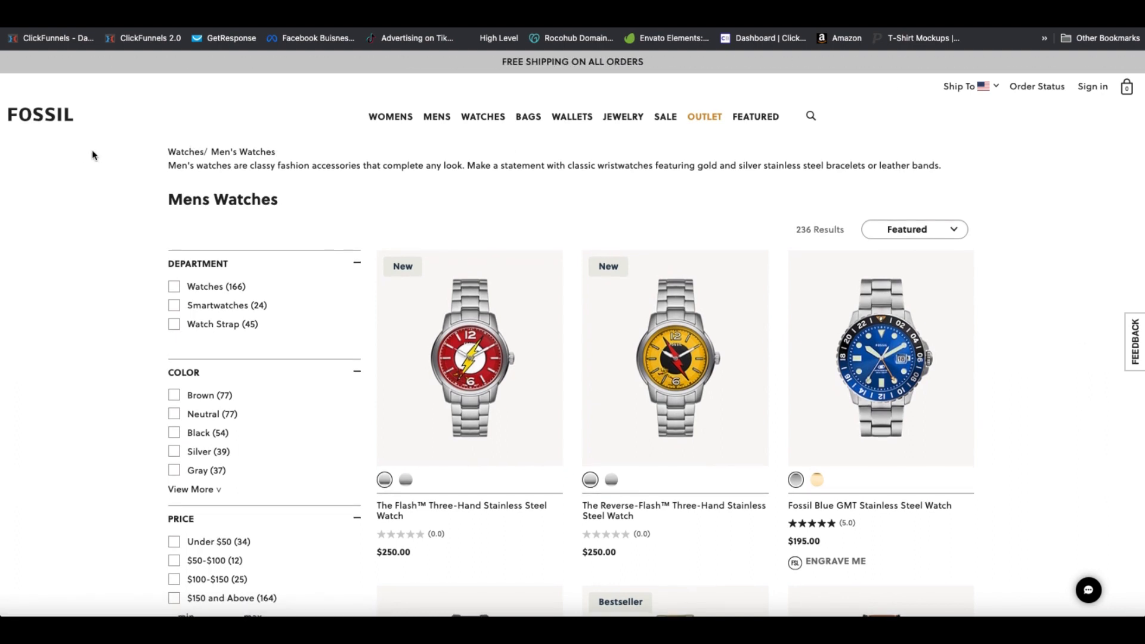
{"action": "mouse_move", "coordinate": [527, 305]}
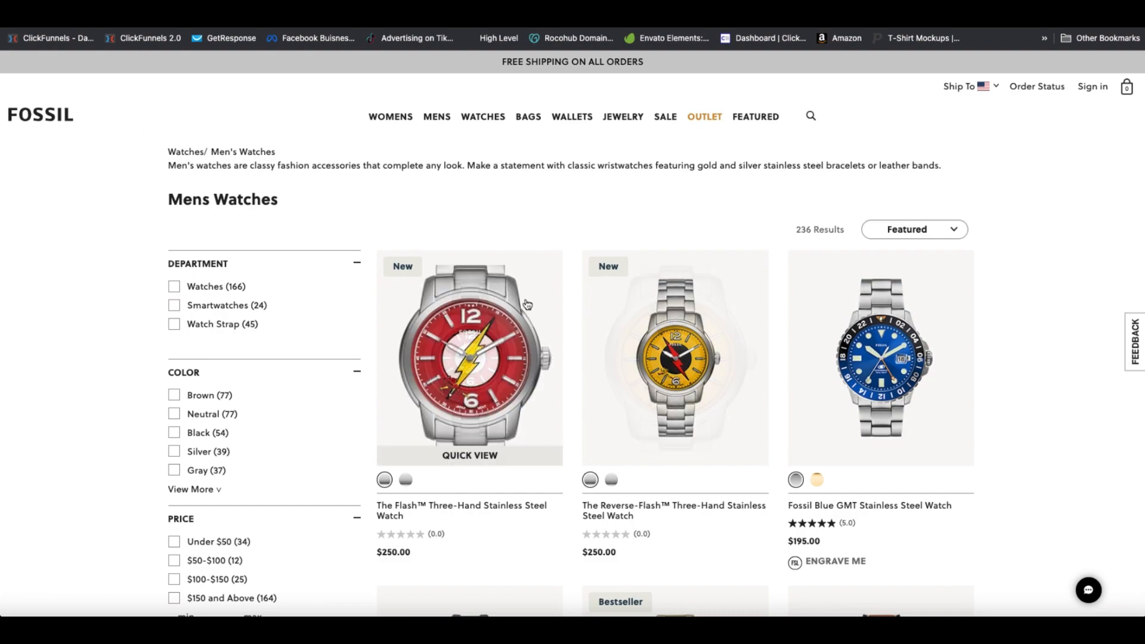
{"action": "scroll", "coordinate": [701, 404], "scroll_direction": "down", "scroll_amount": 9}
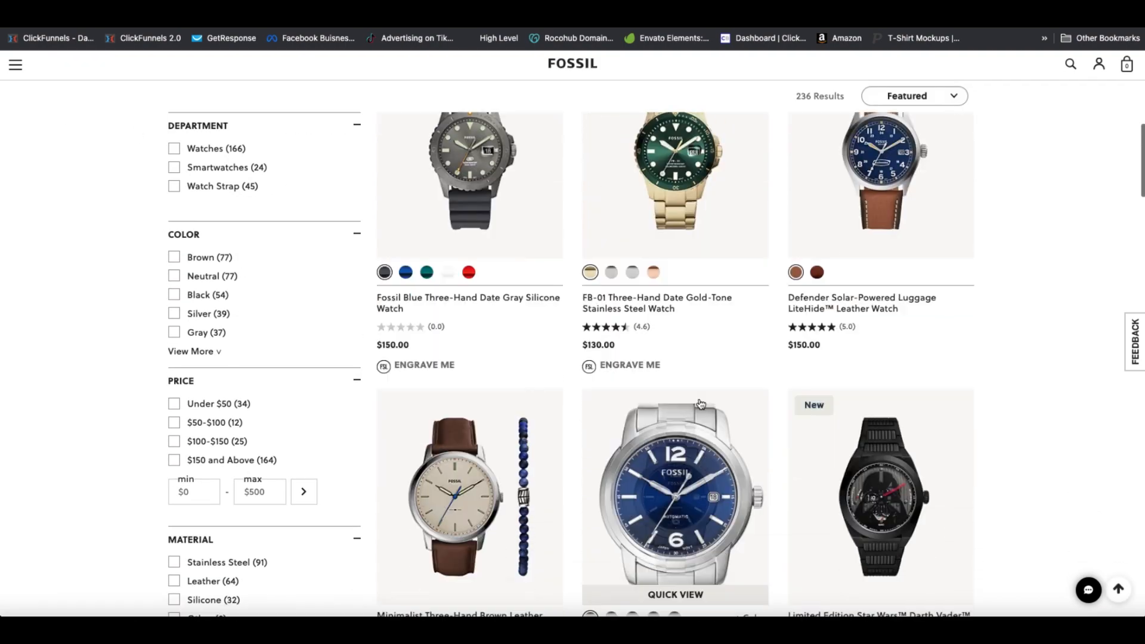
{"action": "scroll", "coordinate": [701, 404], "scroll_direction": "up", "scroll_amount": 9}
{"action": "mouse_move", "coordinate": [405, 125]}
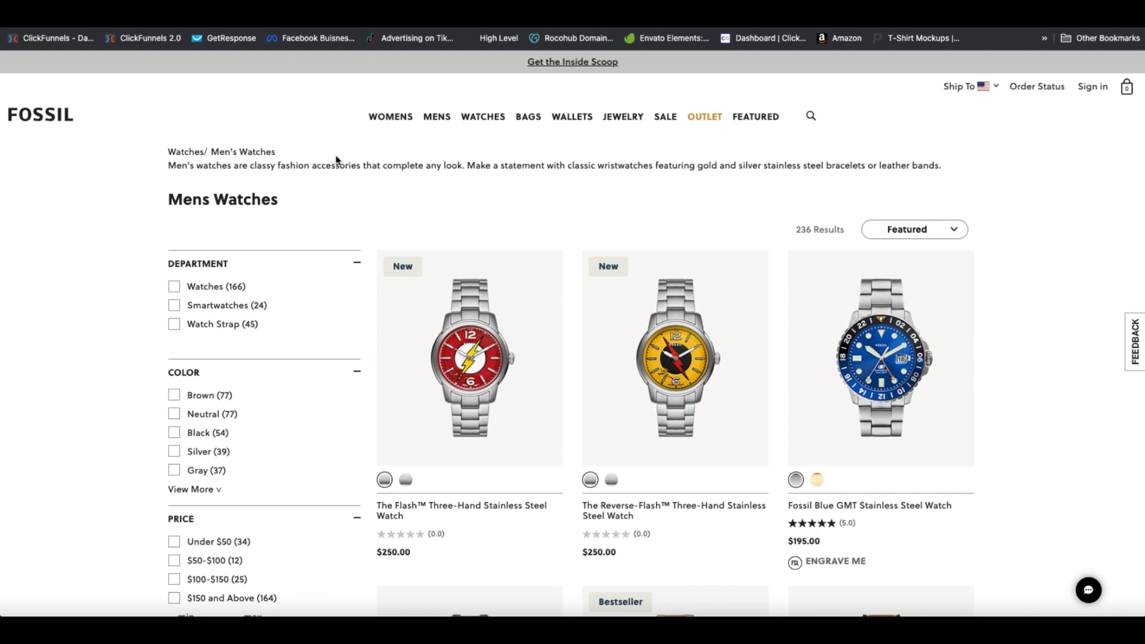
Switch to the Keto landing page and scroll through it
{"action": "left_click", "coordinate": [376, 23]}
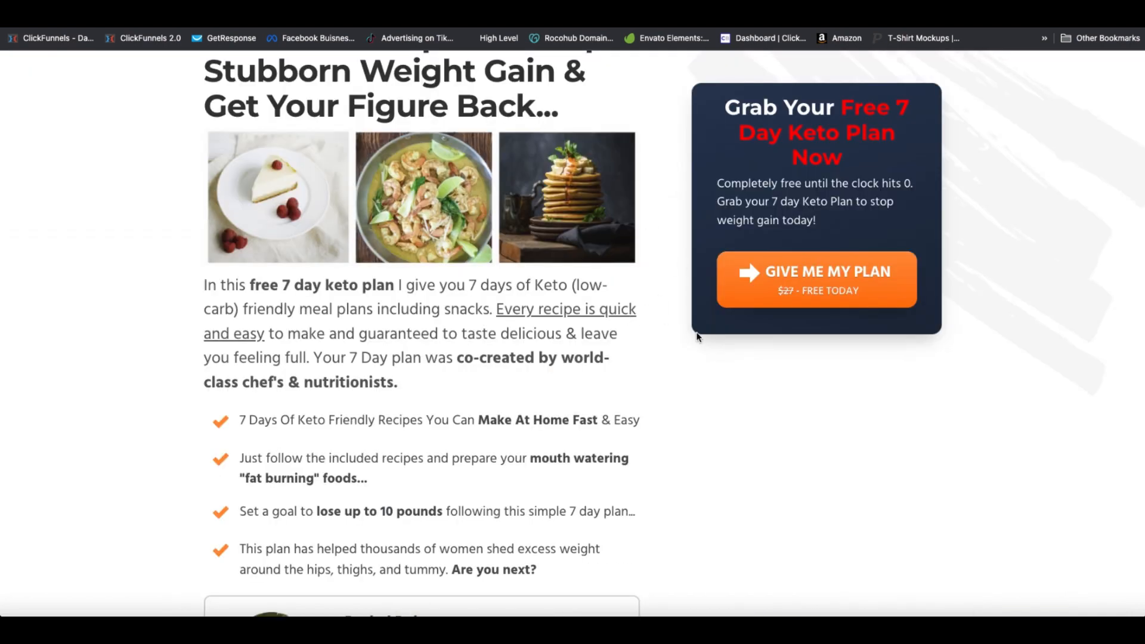
{"action": "scroll", "coordinate": [684, 345], "scroll_direction": "up", "scroll_amount": 2}
{"action": "scroll", "coordinate": [680, 349], "scroll_direction": "down", "scroll_amount": 1}
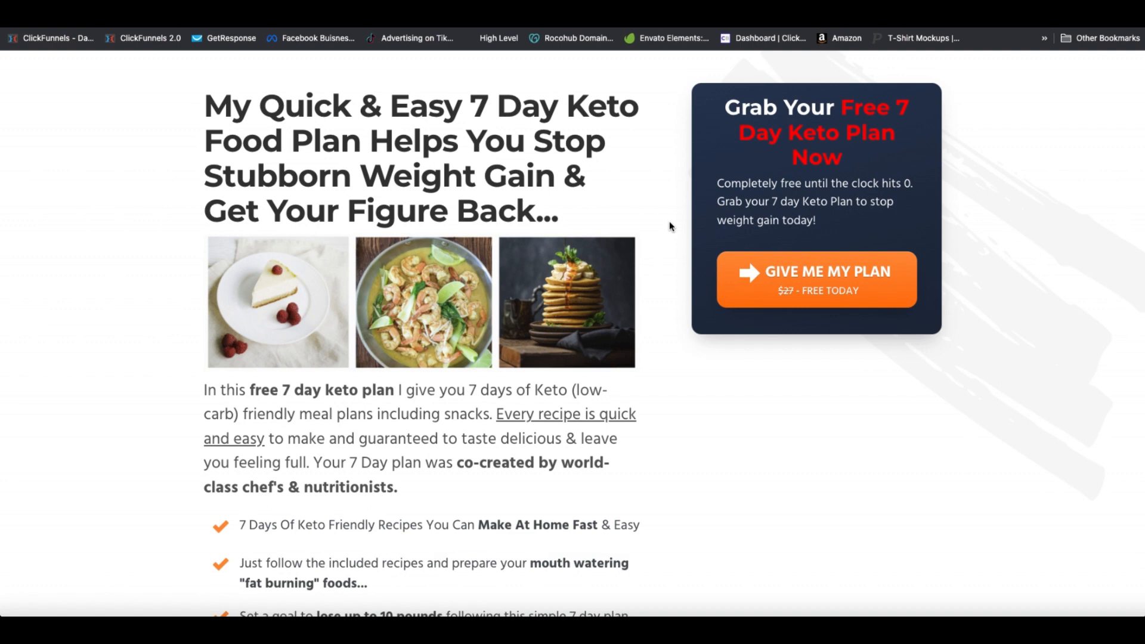
{"action": "scroll", "coordinate": [669, 223], "scroll_direction": "down", "scroll_amount": 1}
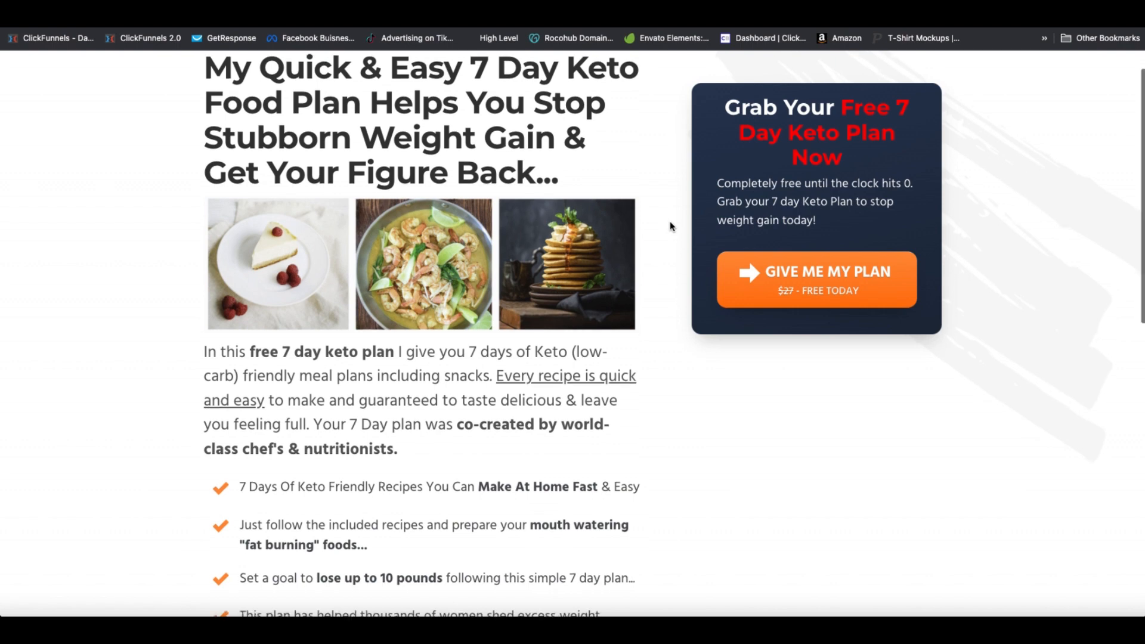
{"action": "scroll", "coordinate": [670, 226], "scroll_direction": "down", "scroll_amount": 2}
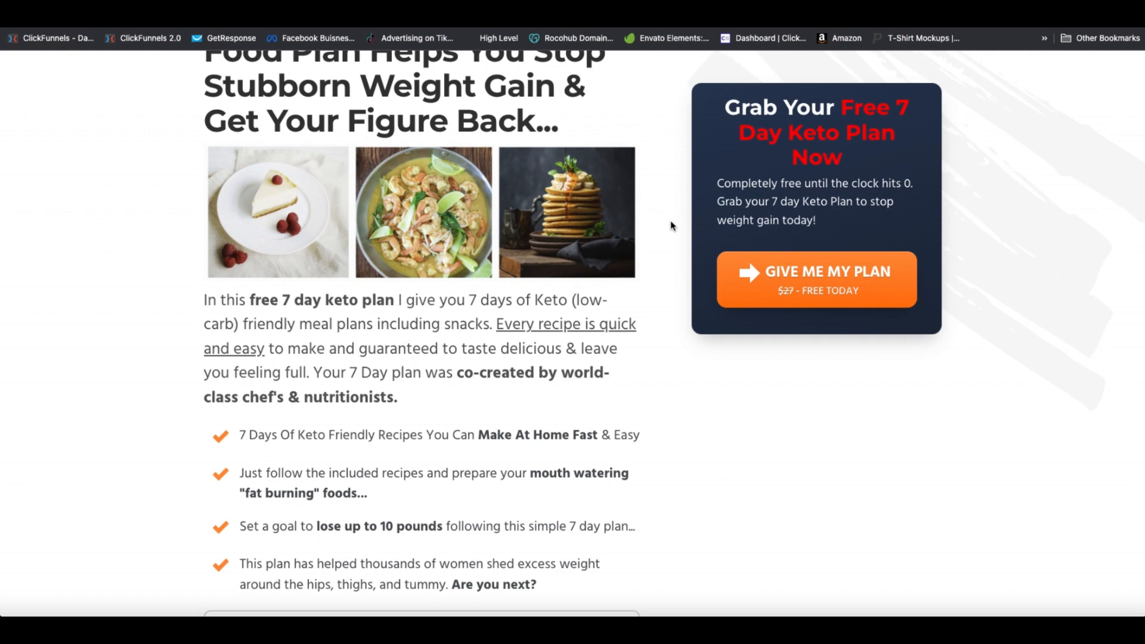
{"action": "scroll", "coordinate": [671, 226], "scroll_direction": "up", "scroll_amount": 3}
Open the GIVE ME MY PLAN signup popup and close it, twice
{"action": "left_click", "coordinate": [796, 276]}
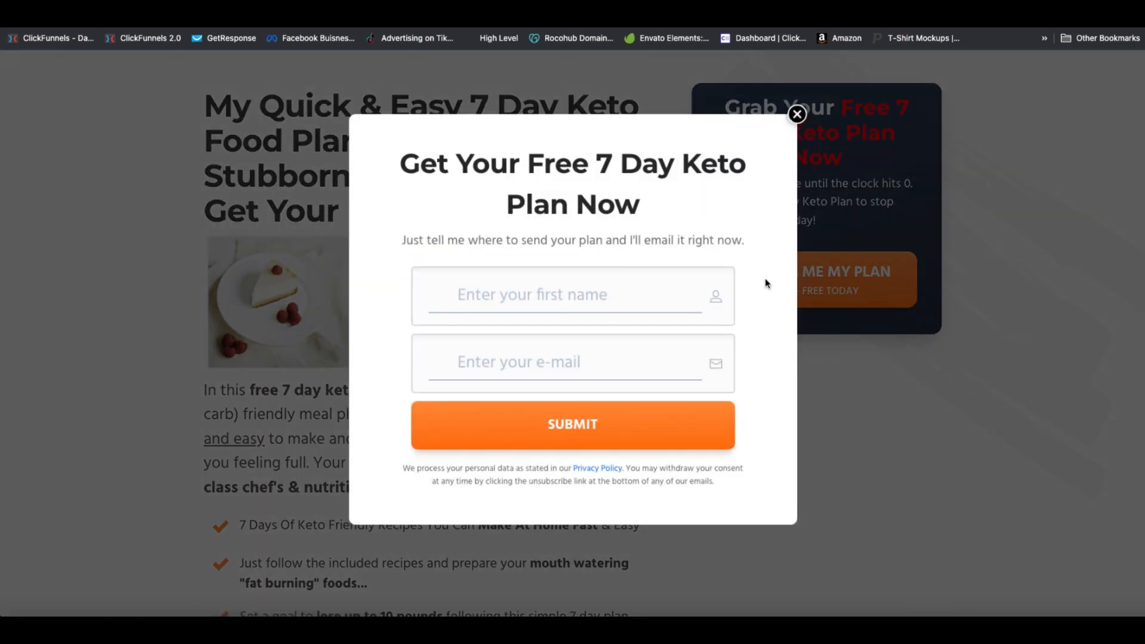
{"action": "left_click", "coordinate": [797, 114]}
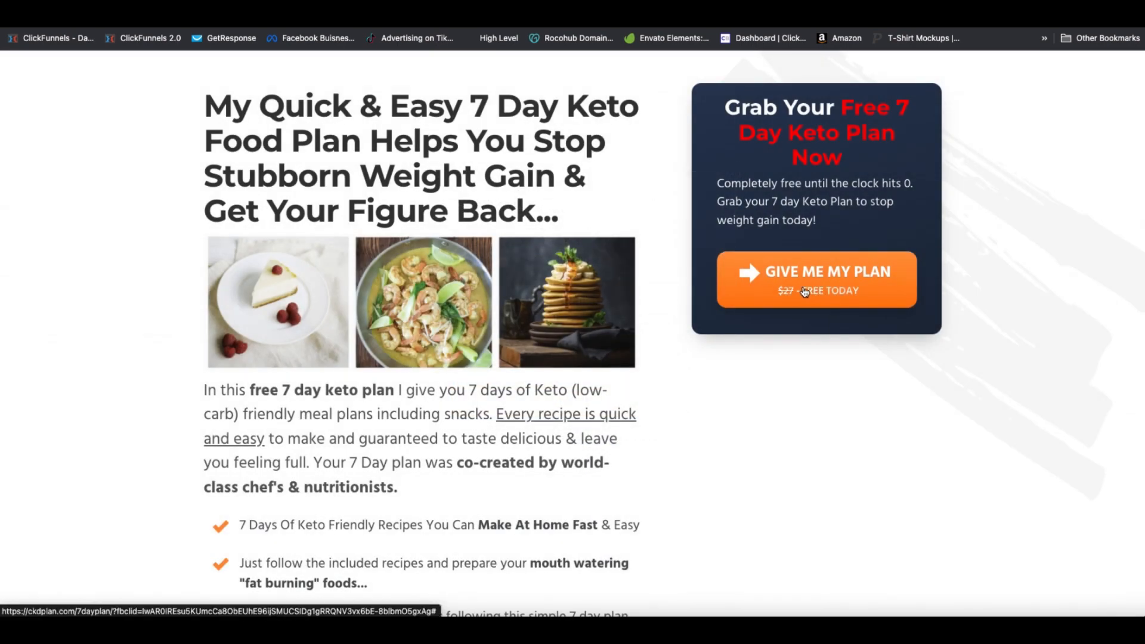
{"action": "left_click", "coordinate": [802, 288]}
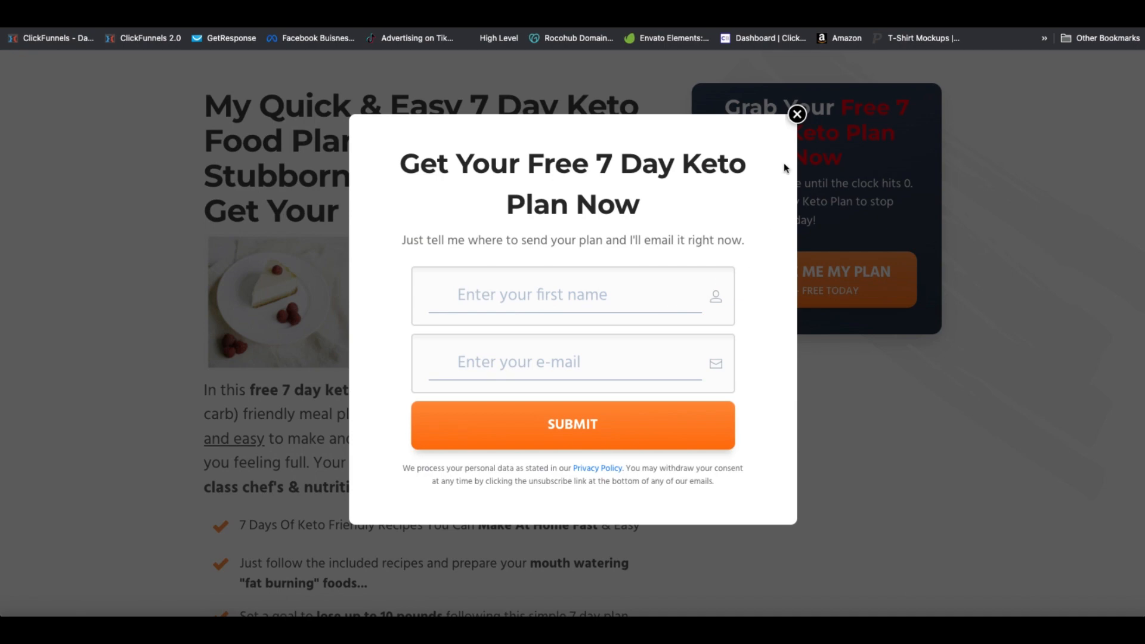
{"action": "left_click", "coordinate": [797, 114]}
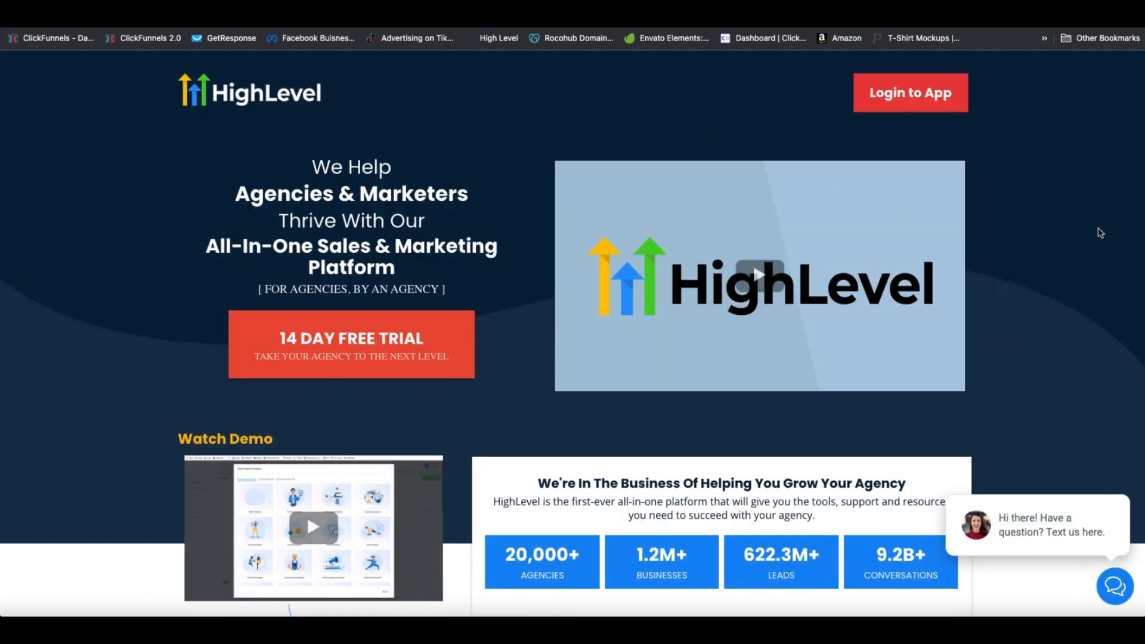
Scroll down through each feature section of the HighLevel homepage
{"action": "scroll", "coordinate": [1097, 233], "scroll_direction": "down", "scroll_amount": 1}
{"action": "scroll", "coordinate": [1094, 246], "scroll_direction": "down", "scroll_amount": 3}
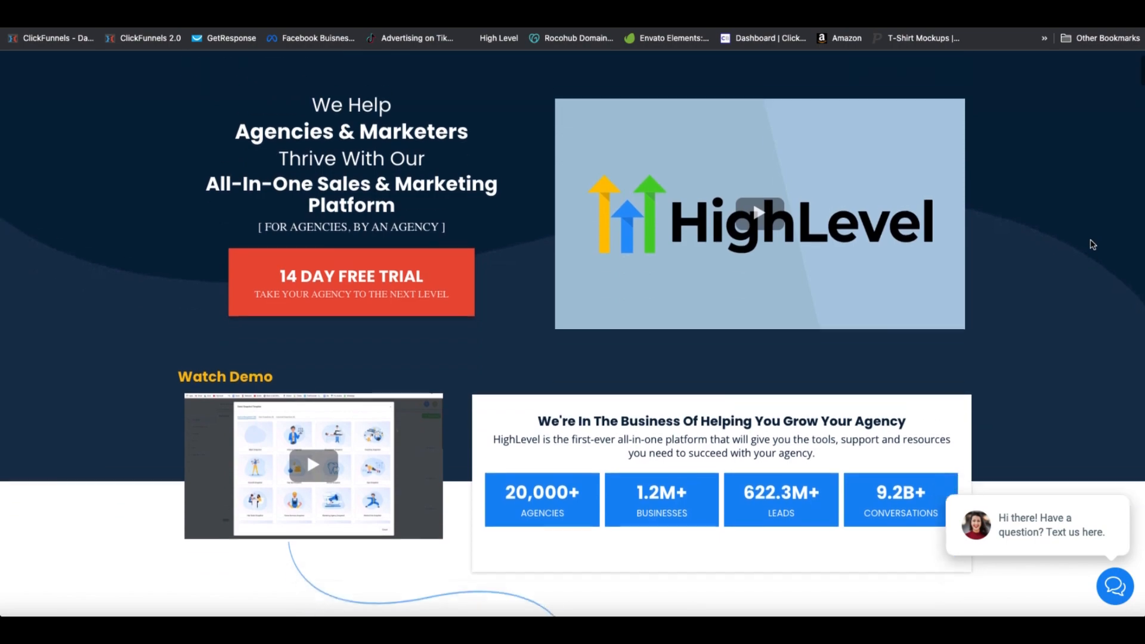
{"action": "scroll", "coordinate": [1093, 244], "scroll_direction": "down", "scroll_amount": 18}
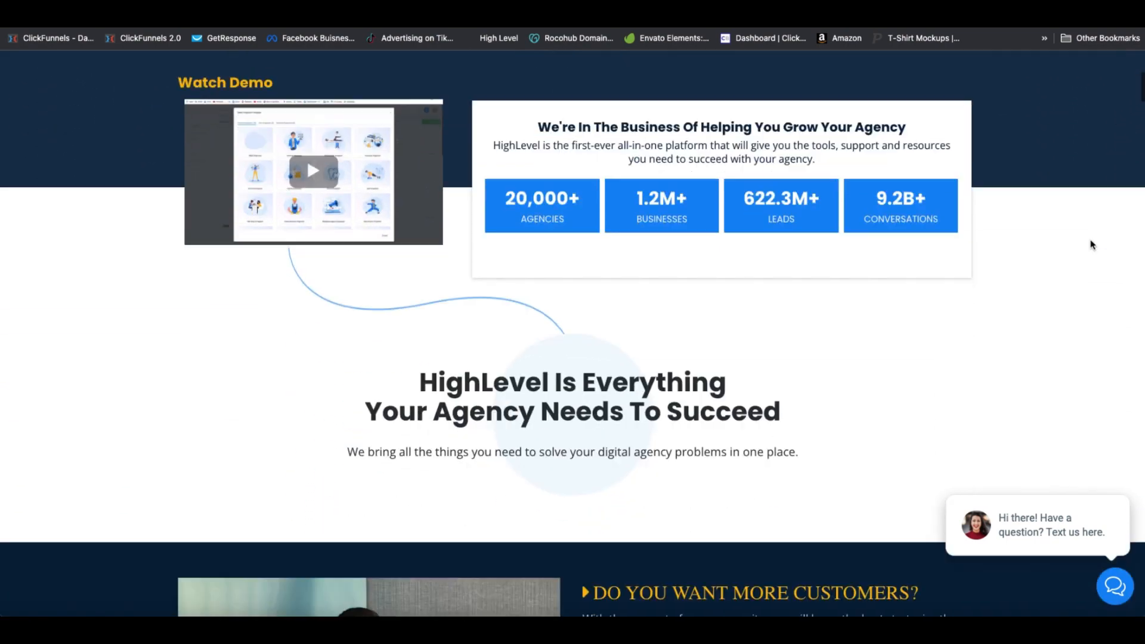
{"action": "scroll", "coordinate": [1092, 246], "scroll_direction": "down", "scroll_amount": 20}
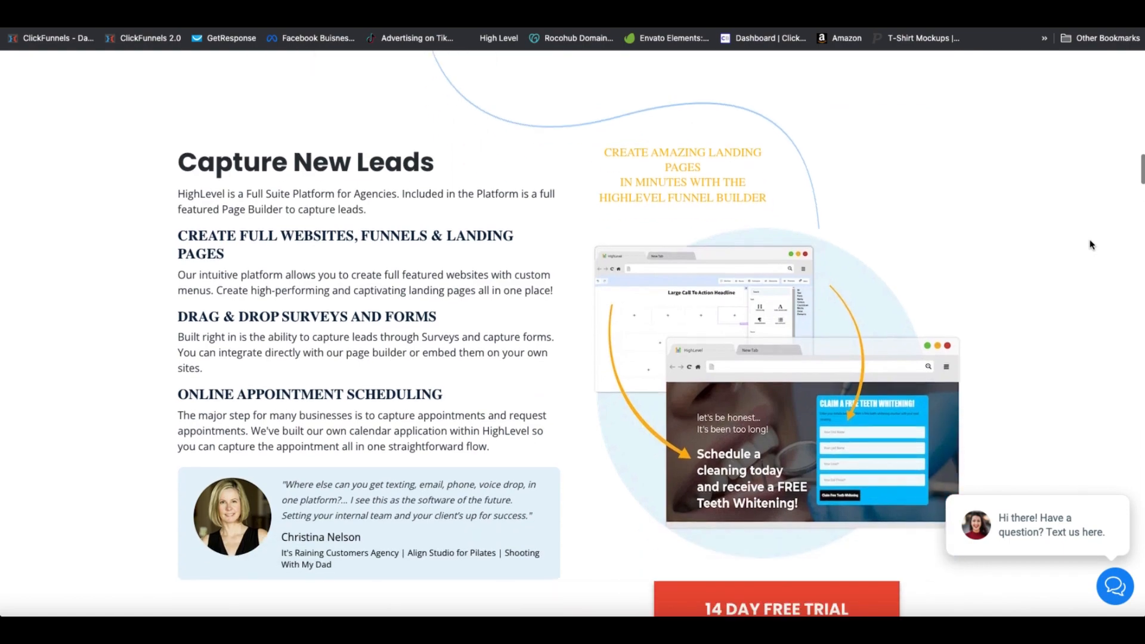
{"action": "scroll", "coordinate": [1091, 244], "scroll_direction": "down", "scroll_amount": 15}
{"action": "scroll", "coordinate": [1092, 245], "scroll_direction": "down", "scroll_amount": 5}
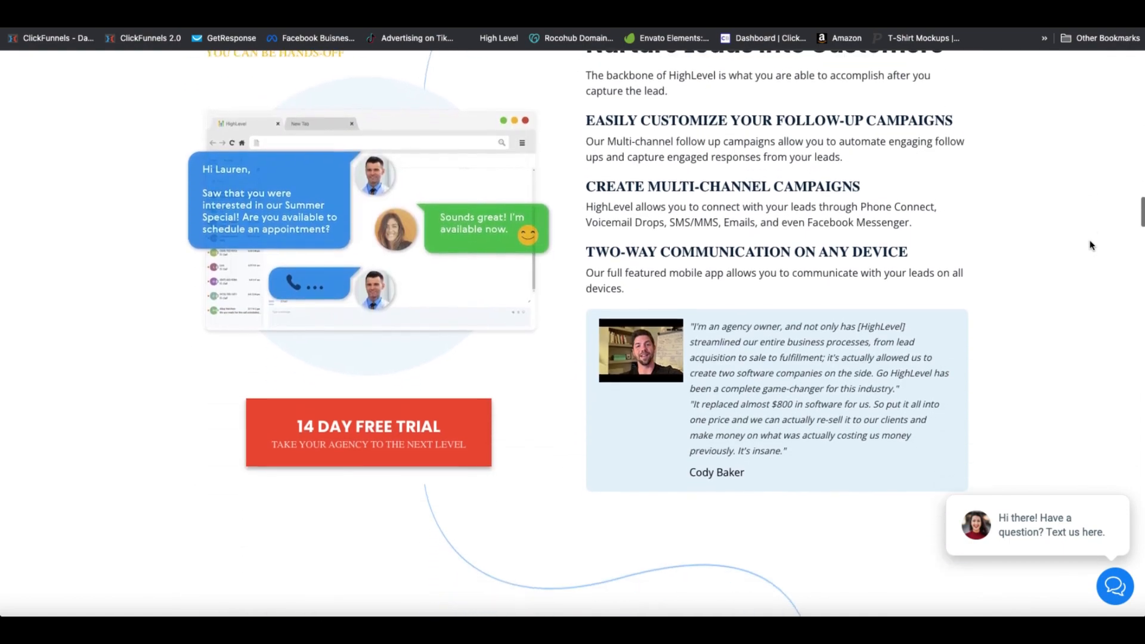
{"action": "scroll", "coordinate": [1089, 245], "scroll_direction": "down", "scroll_amount": 2}
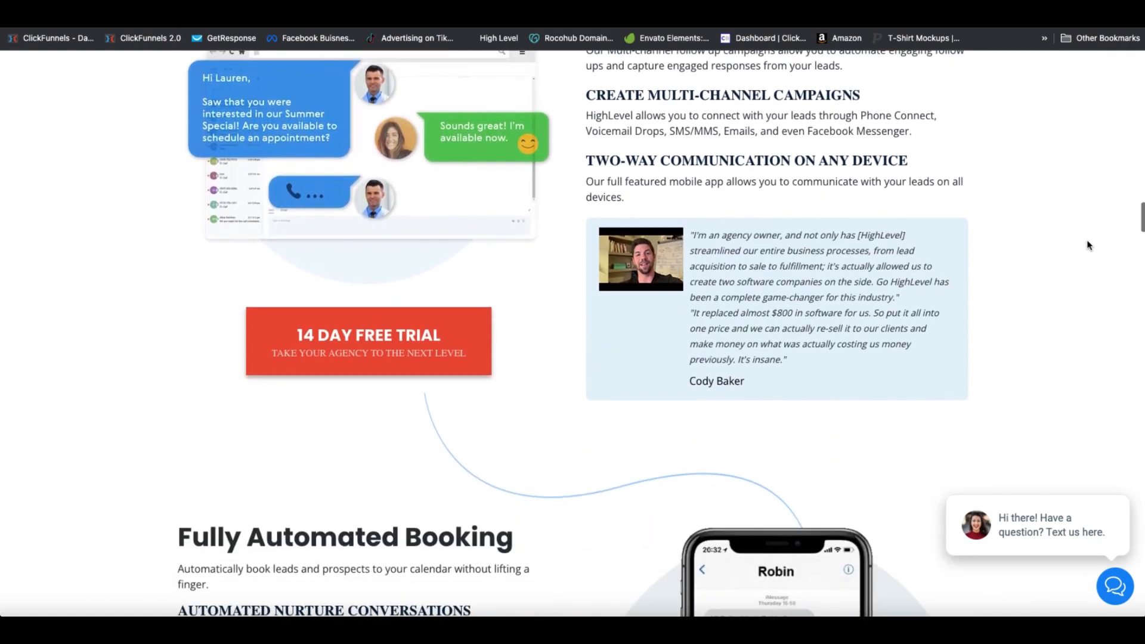
{"action": "scroll", "coordinate": [1089, 245], "scroll_direction": "down", "scroll_amount": 10}
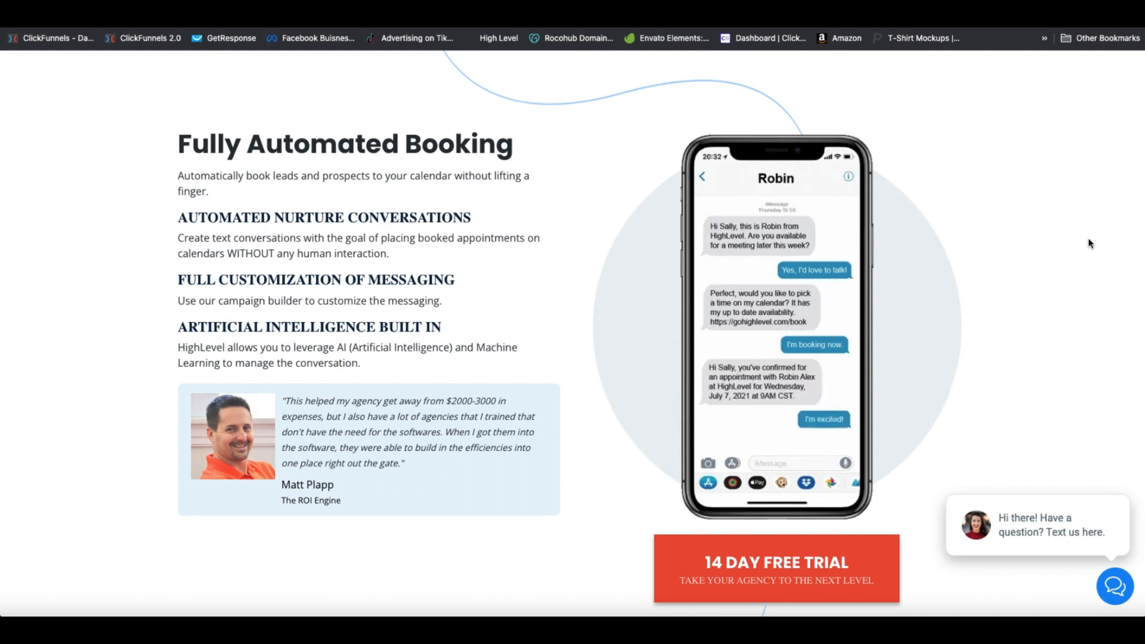
{"action": "scroll", "coordinate": [1028, 272], "scroll_direction": "down", "scroll_amount": 8}
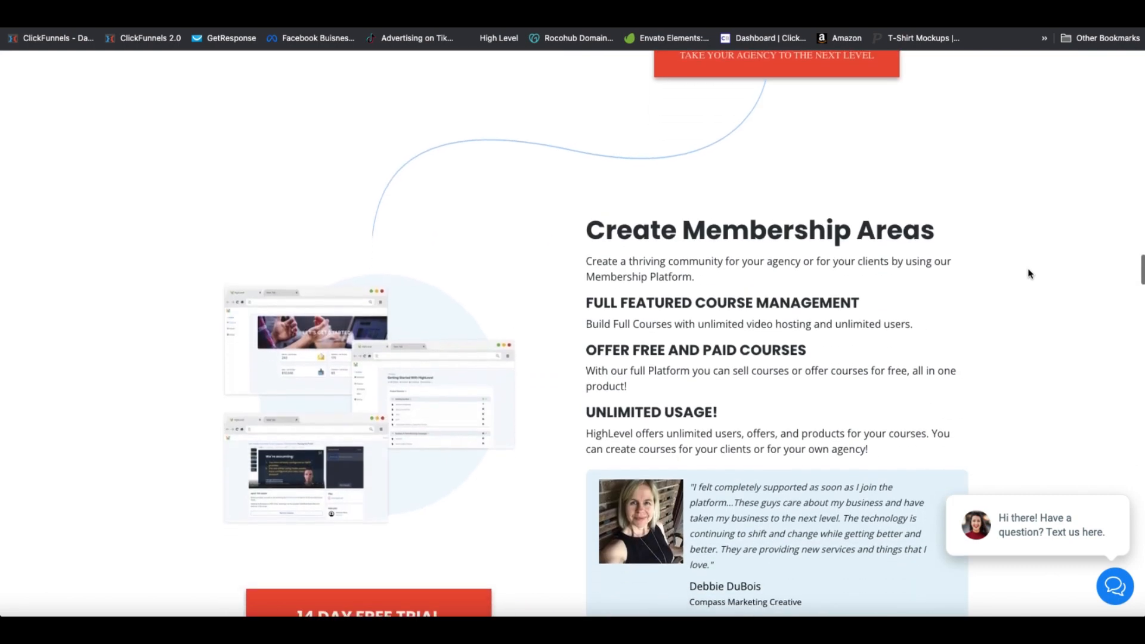
{"action": "scroll", "coordinate": [1030, 272], "scroll_direction": "down", "scroll_amount": 8}
{"action": "scroll", "coordinate": [1033, 274], "scroll_direction": "down", "scroll_amount": 7}
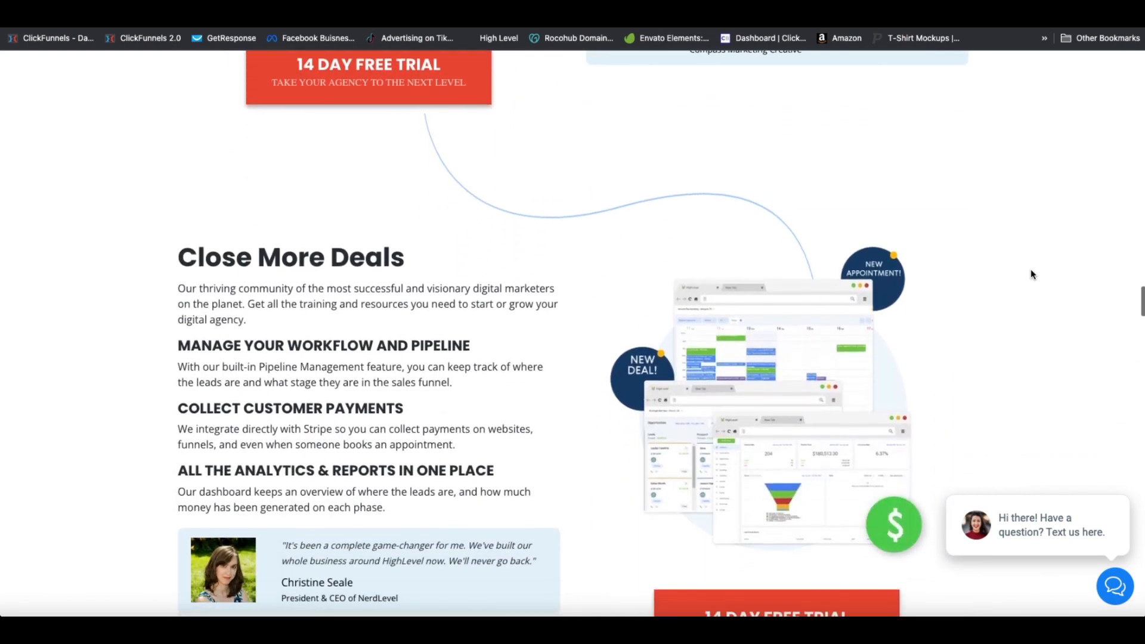
{"action": "scroll", "coordinate": [1033, 273], "scroll_direction": "down", "scroll_amount": 14}
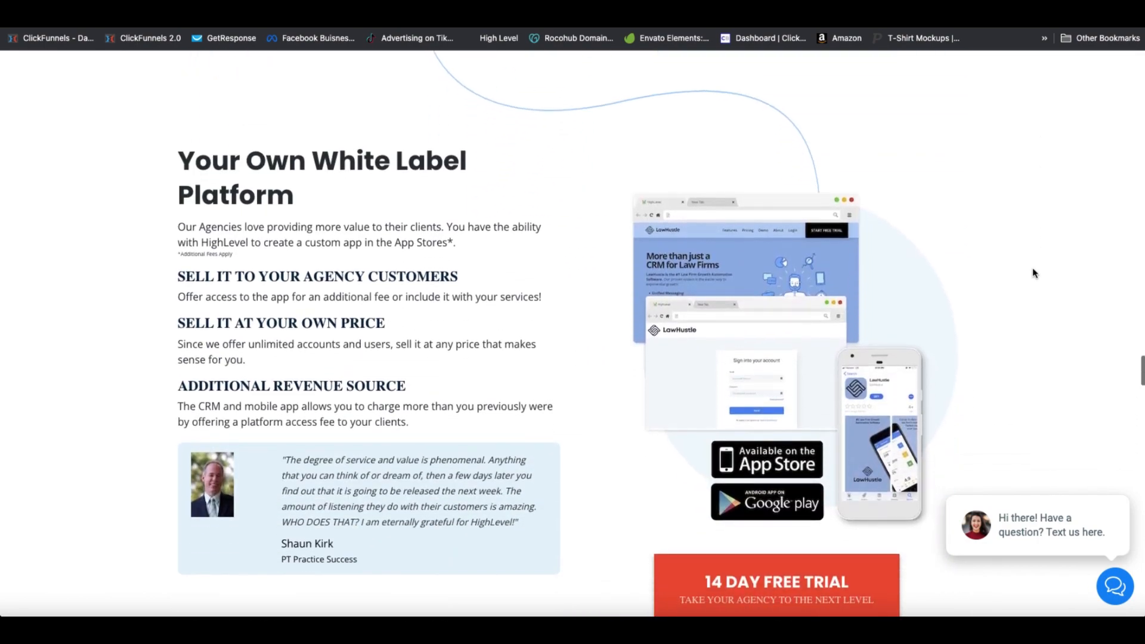
{"action": "scroll", "coordinate": [1034, 274], "scroll_direction": "down", "scroll_amount": 7}
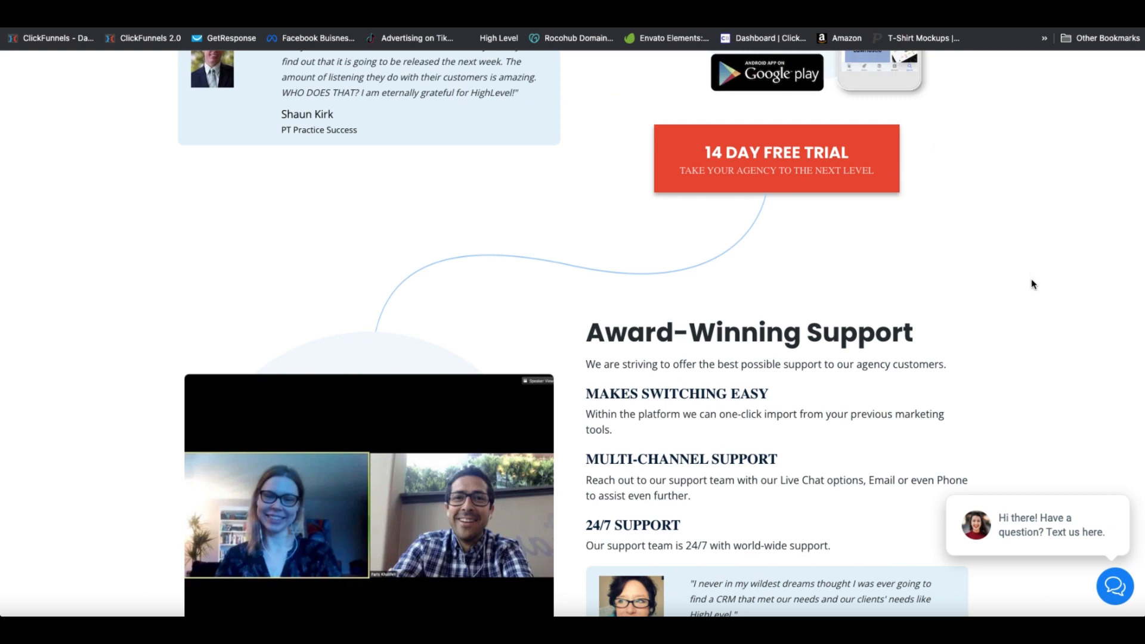
{"action": "scroll", "coordinate": [1031, 277], "scroll_direction": "down", "scroll_amount": 1}
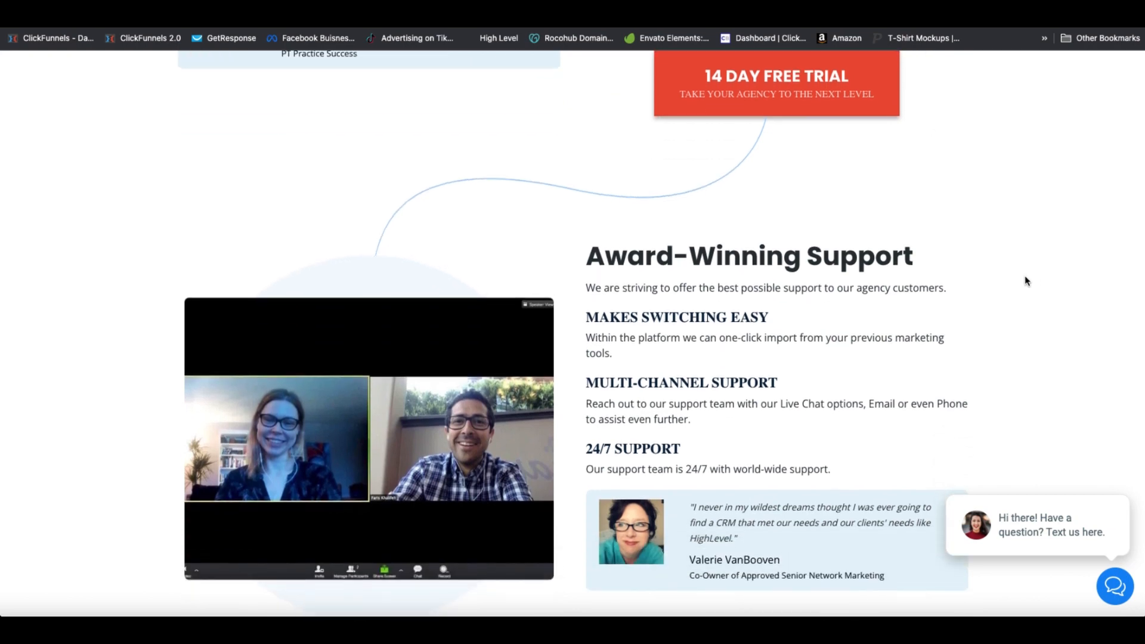
{"action": "scroll", "coordinate": [1029, 277], "scroll_direction": "down", "scroll_amount": 10}
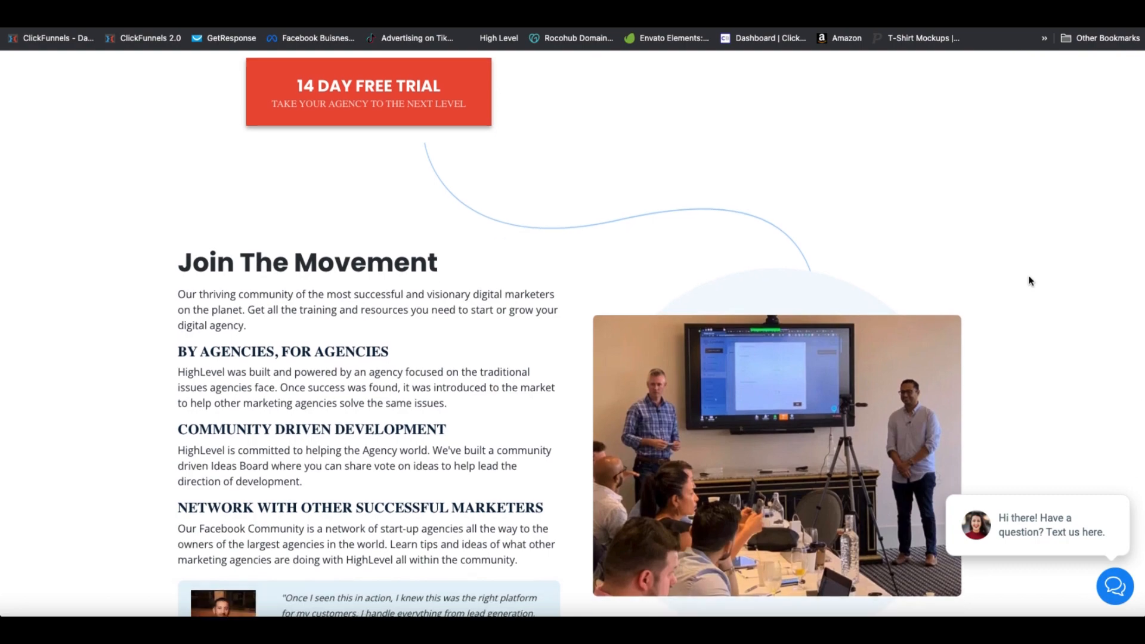
{"action": "scroll", "coordinate": [1030, 277], "scroll_direction": "down", "scroll_amount": 8}
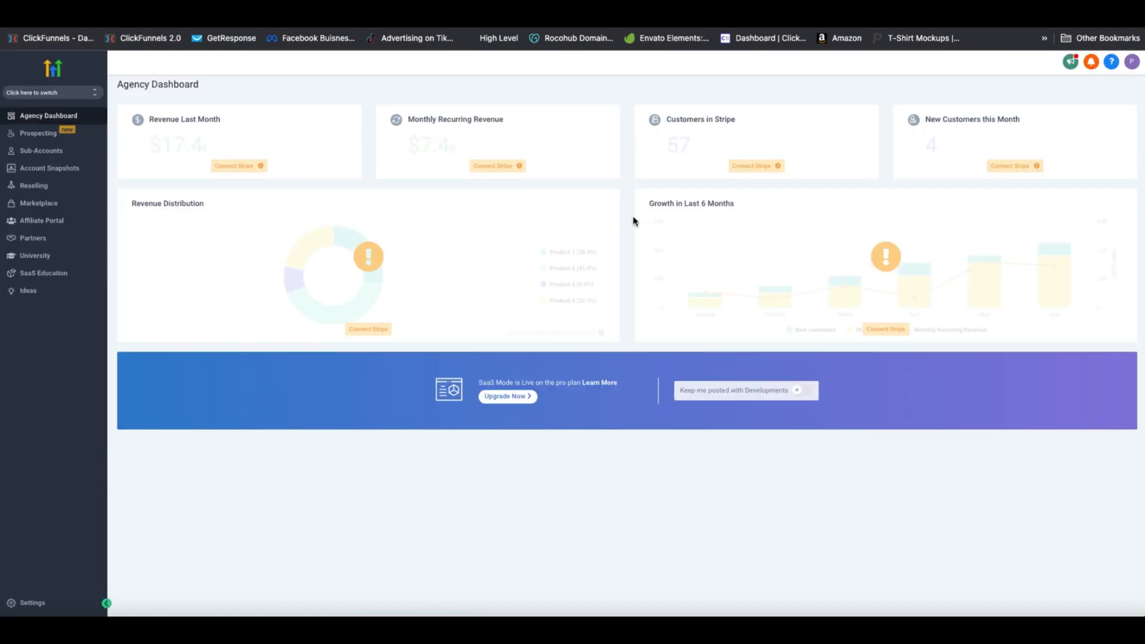
Enter the Blue Pillar sub-account and check its empty Sites funnels and Automation workflows
{"action": "left_click", "coordinate": [72, 93]}
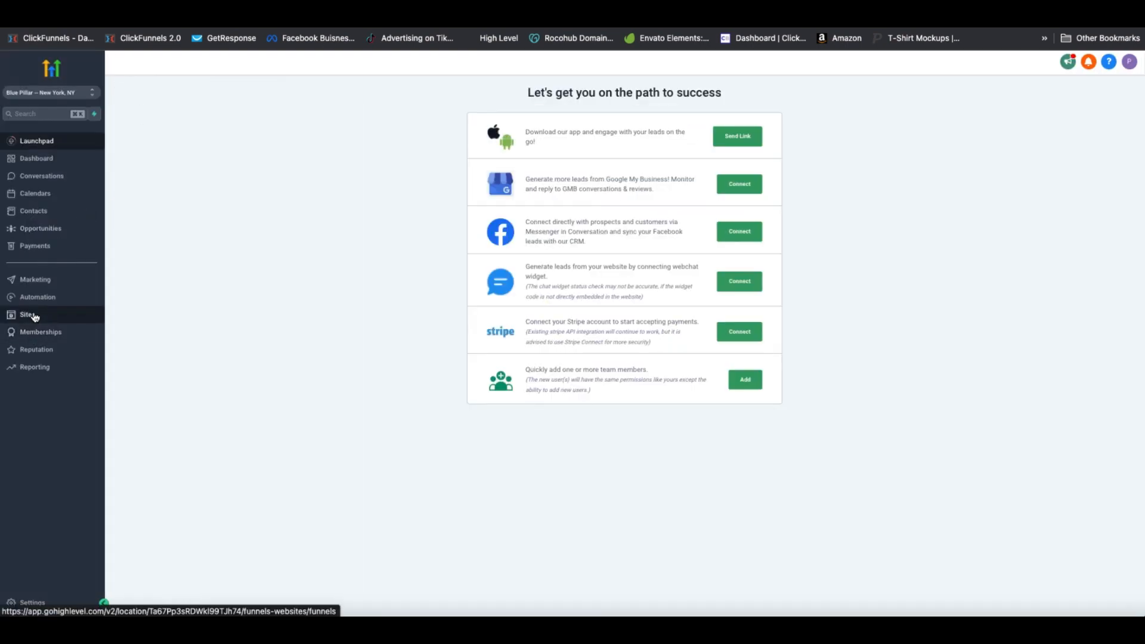
{"action": "left_click", "coordinate": [27, 315]}
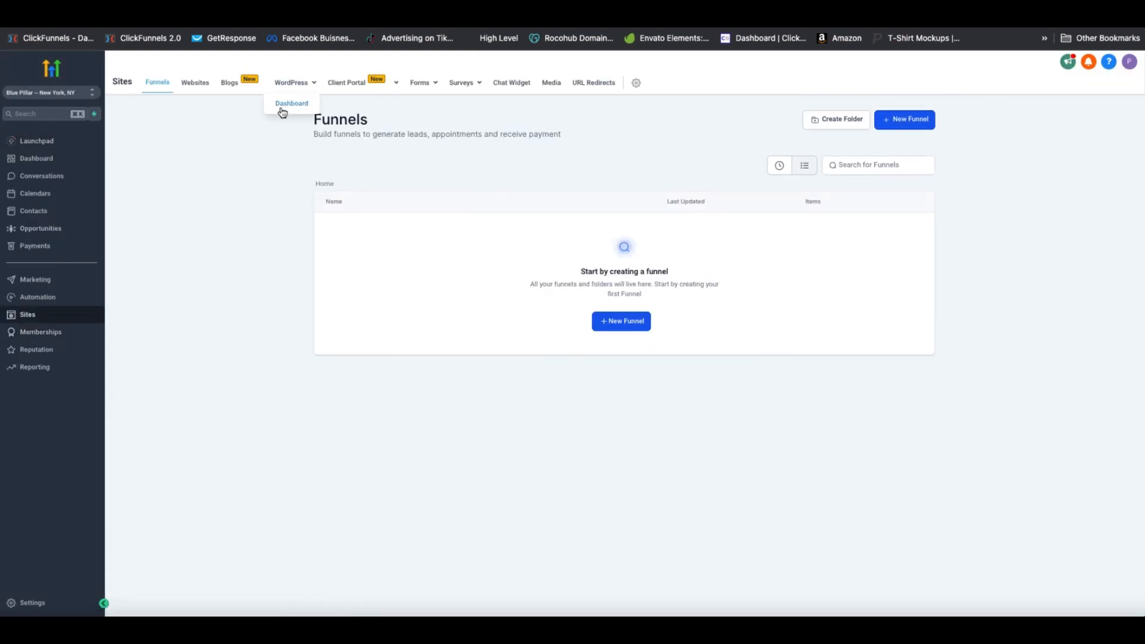
{"action": "left_click", "coordinate": [52, 299]}
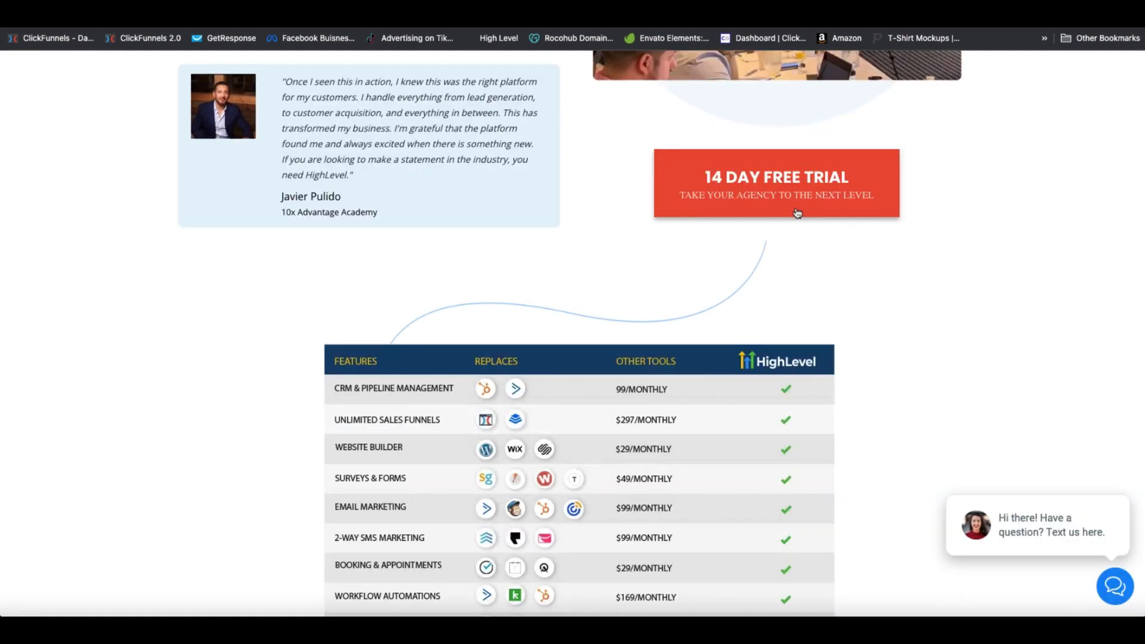
Scroll the HighLevel homepage down to the features comparison table
{"action": "scroll", "coordinate": [976, 233], "scroll_direction": "down", "scroll_amount": 1}
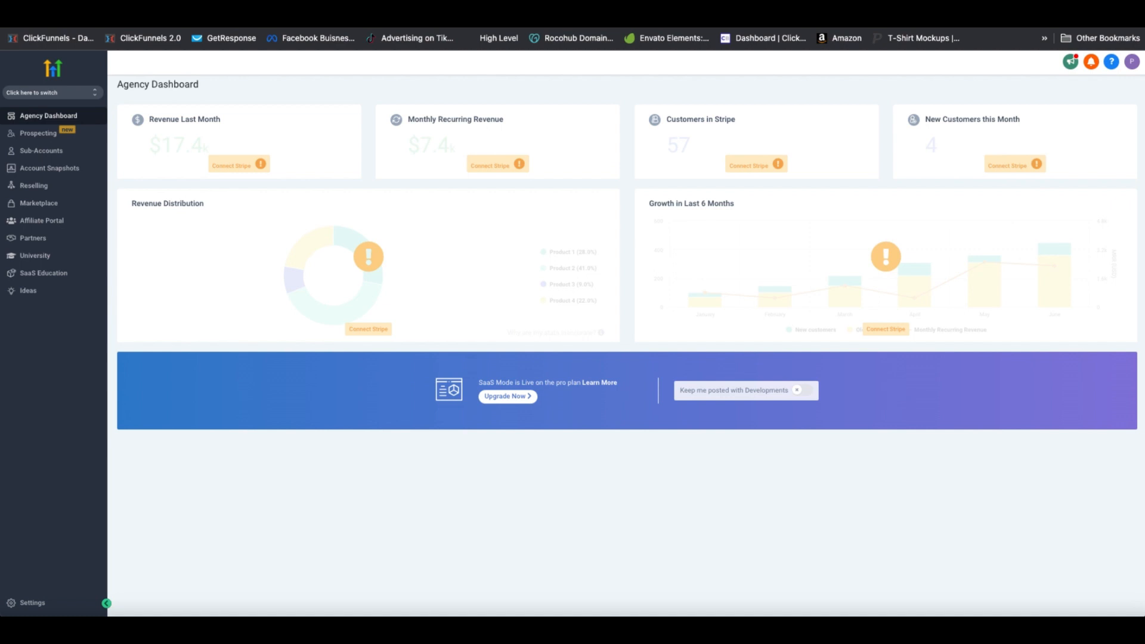
Pick the Zoomnets account from the sub-account switcher dropdown
{"action": "left_click", "coordinate": [96, 93]}
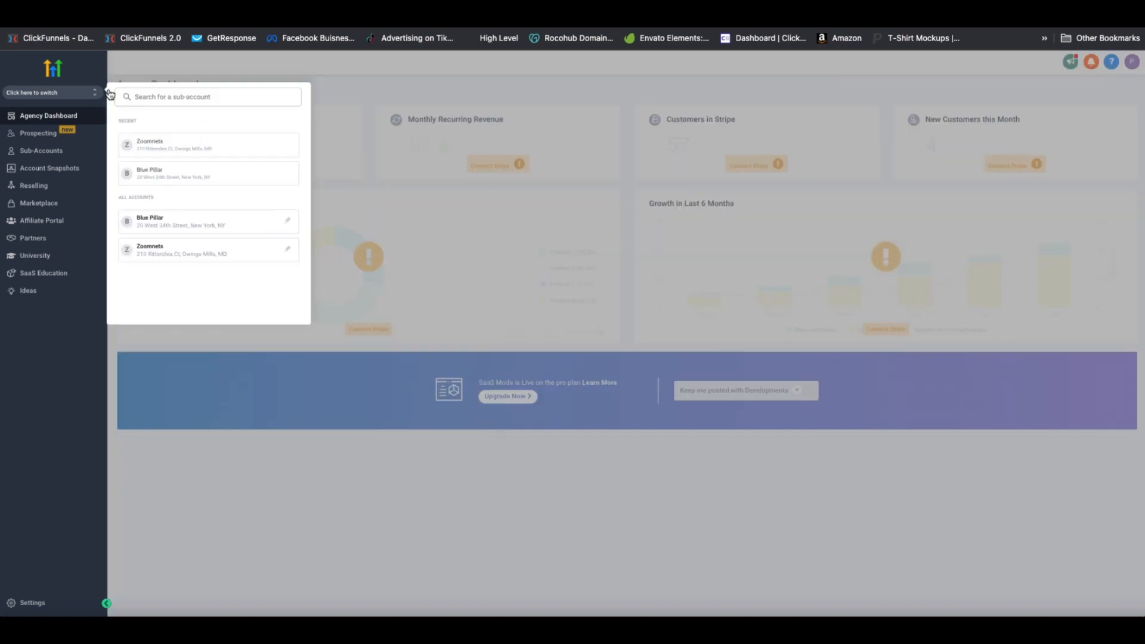
{"action": "left_click", "coordinate": [173, 248]}
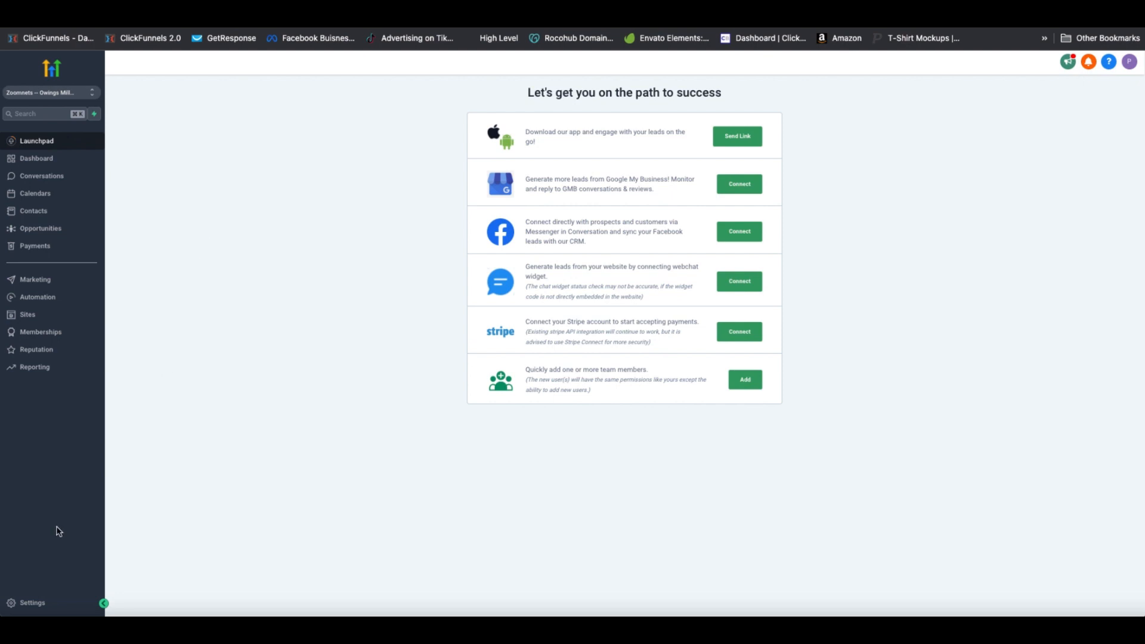
{"action": "left_click", "coordinate": [39, 605]}
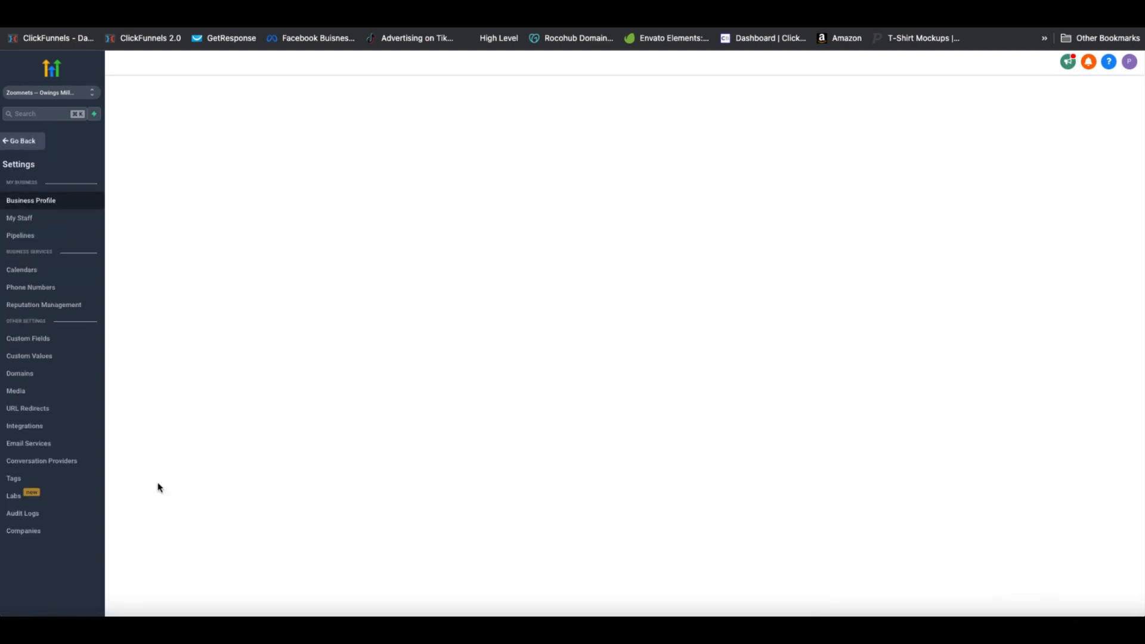
{"action": "left_click", "coordinate": [20, 375]}
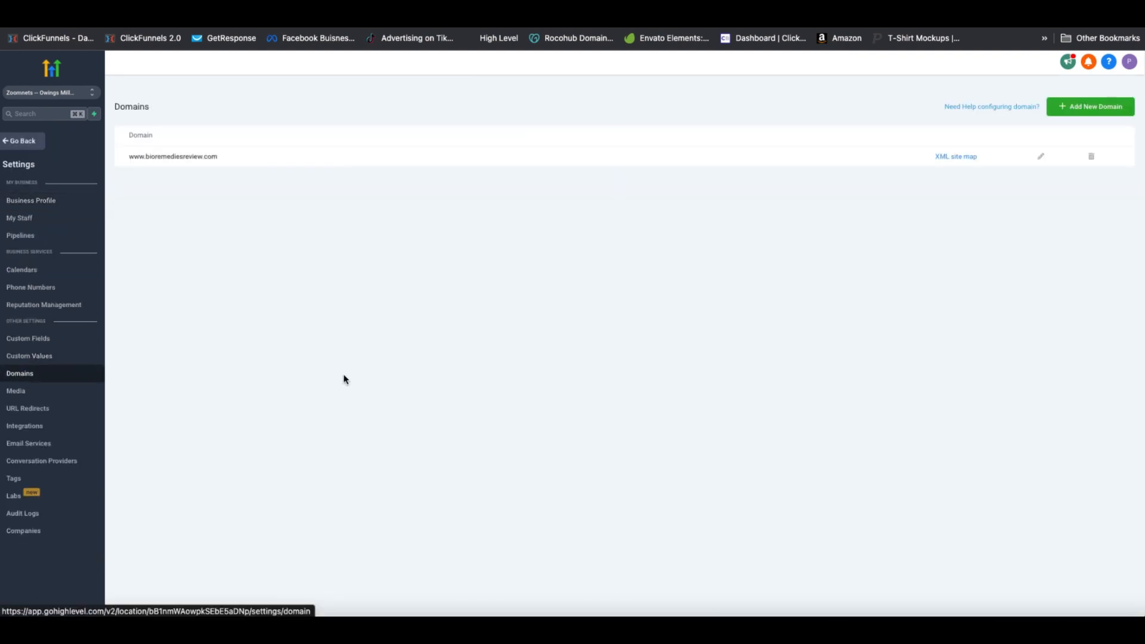
{"action": "left_click_drag", "start_coordinate": [221, 158], "coordinate": [128, 156]}
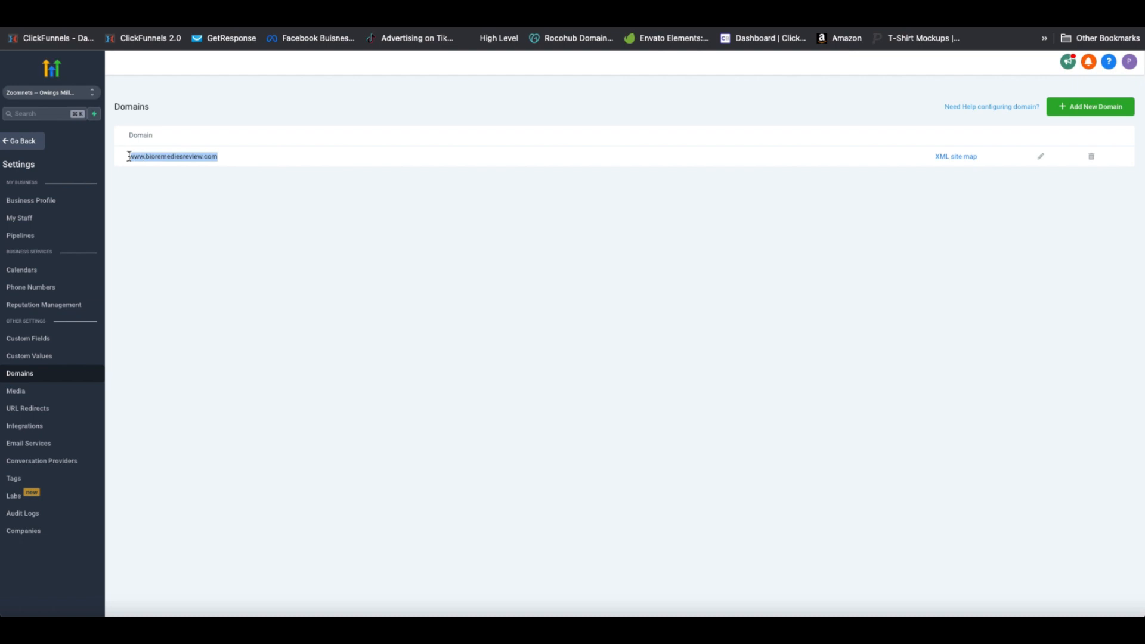
{"action": "left_click", "coordinate": [330, 160]}
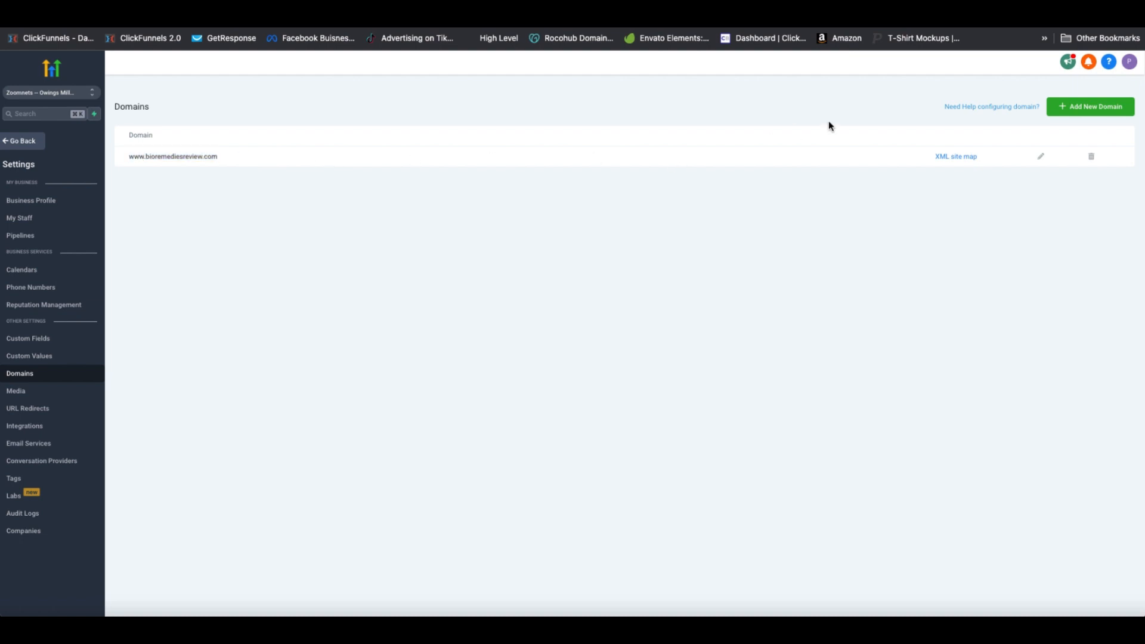
Start adding a new domain and copy the A-record IP 34.68.234.4 from its note
{"action": "left_click", "coordinate": [1073, 111]}
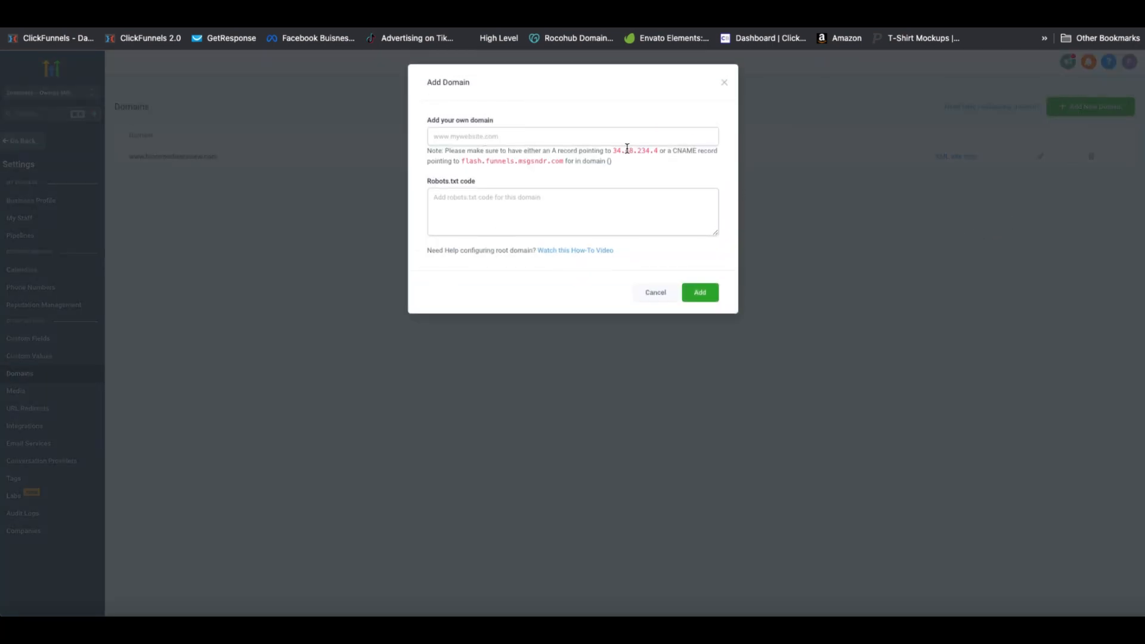
{"action": "left_click", "coordinate": [476, 137]}
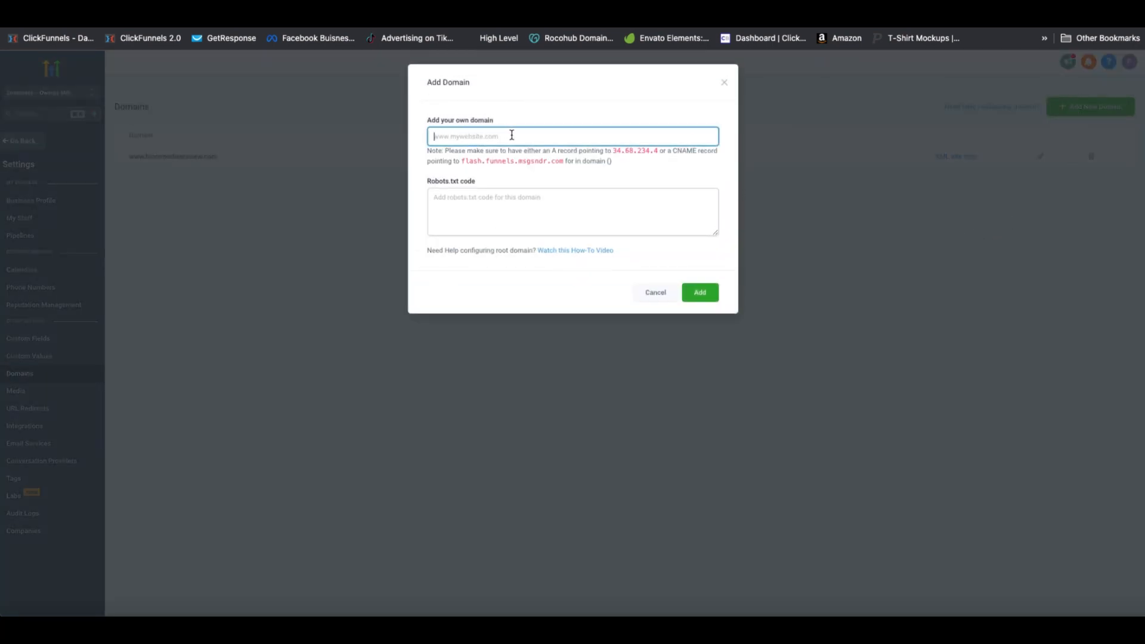
{"action": "left_click", "coordinate": [615, 151]}
{"action": "left_click_drag", "start_coordinate": [614, 152], "coordinate": [659, 152]}
{"action": "key", "text": "ctrl+c"}
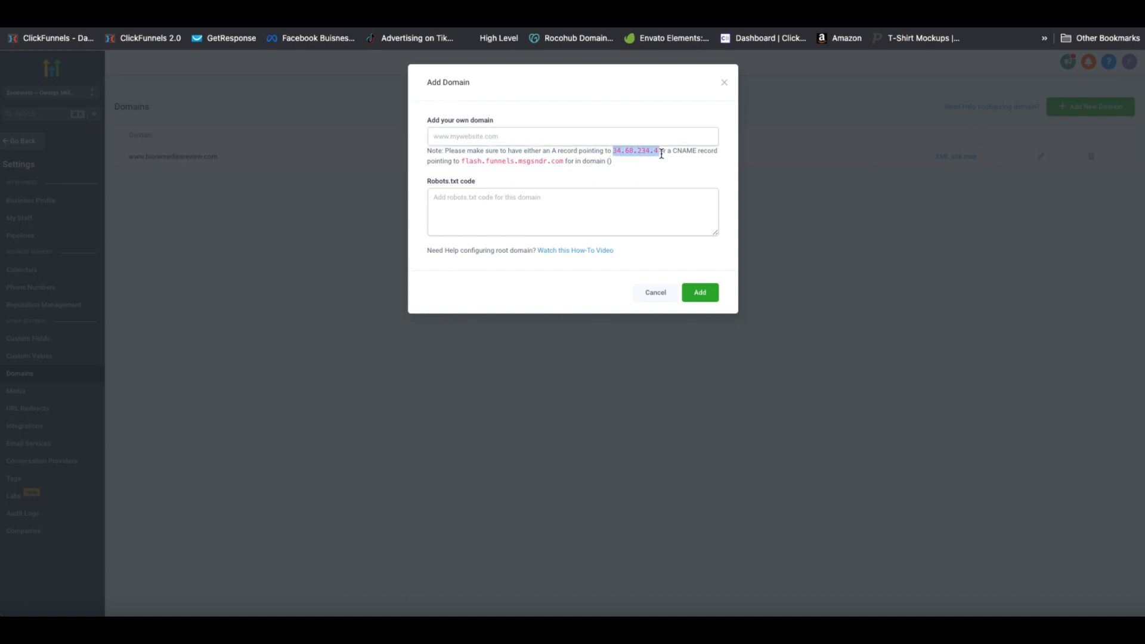
{"action": "left_click", "coordinate": [669, 169]}
Switch to GoDaddy and scroll bioremediesreview.com's DNS records to the @ A record 34.68.234.4
{"action": "key", "text": "ctrl+Tab"}
{"action": "scroll", "coordinate": [884, 167], "scroll_direction": "up", "scroll_amount": 3}
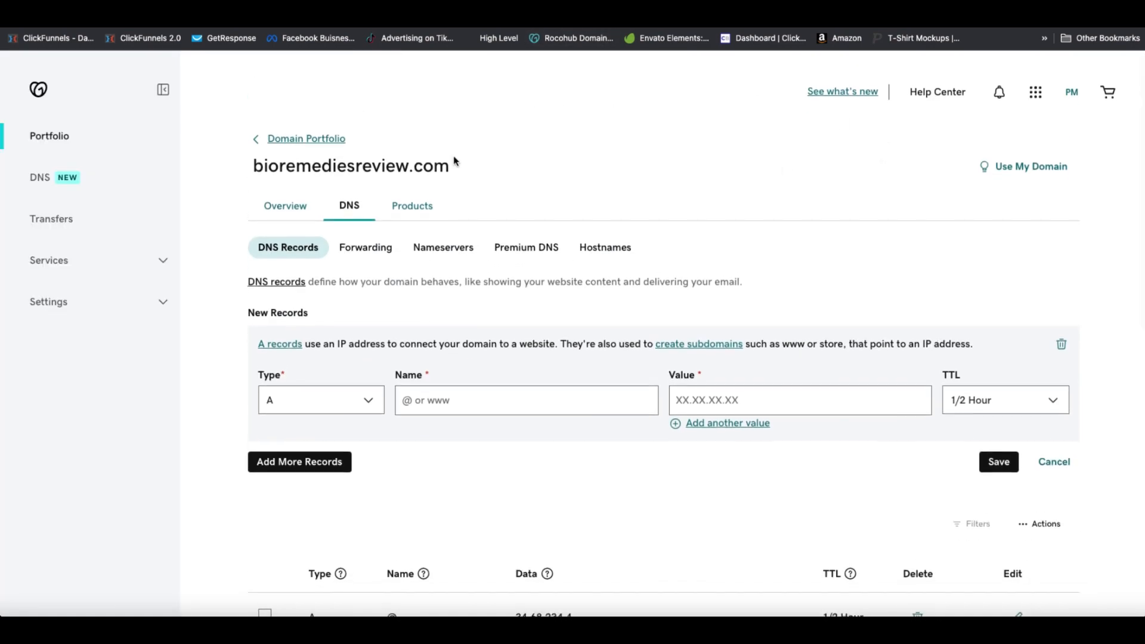
{"action": "scroll", "coordinate": [683, 121], "scroll_direction": "down", "scroll_amount": 1}
{"action": "scroll", "coordinate": [683, 121], "scroll_direction": "up", "scroll_amount": 1}
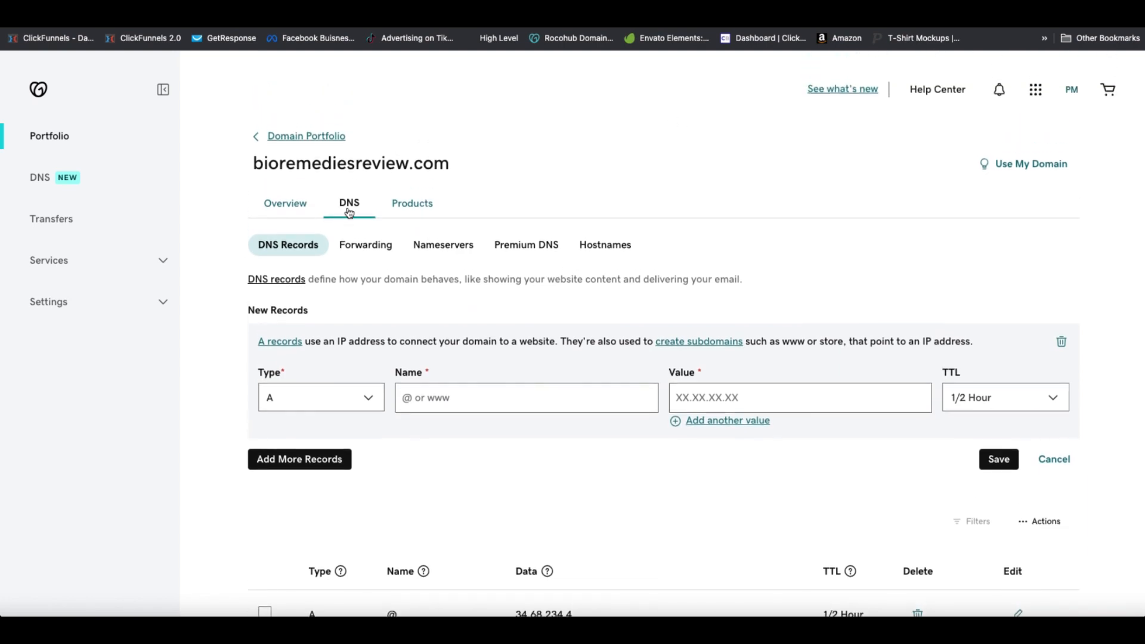
{"action": "scroll", "coordinate": [406, 187], "scroll_direction": "down", "scroll_amount": 1}
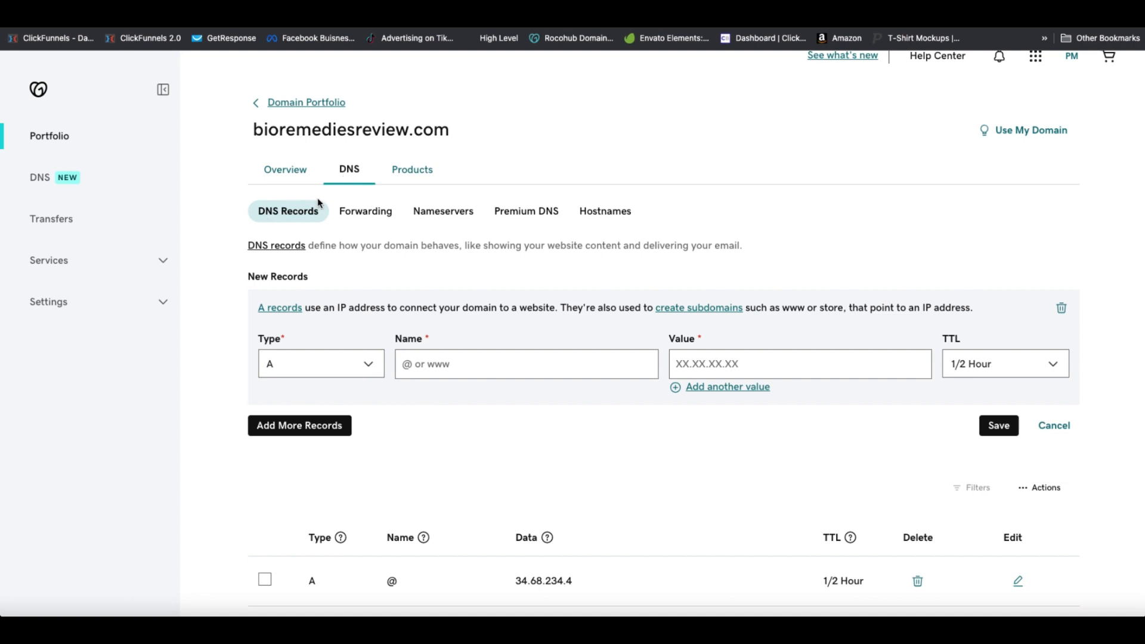
{"action": "scroll", "coordinate": [358, 182], "scroll_direction": "up", "scroll_amount": 1}
{"action": "scroll", "coordinate": [352, 197], "scroll_direction": "down", "scroll_amount": 1}
{"action": "scroll", "coordinate": [361, 200], "scroll_direction": "up", "scroll_amount": 1}
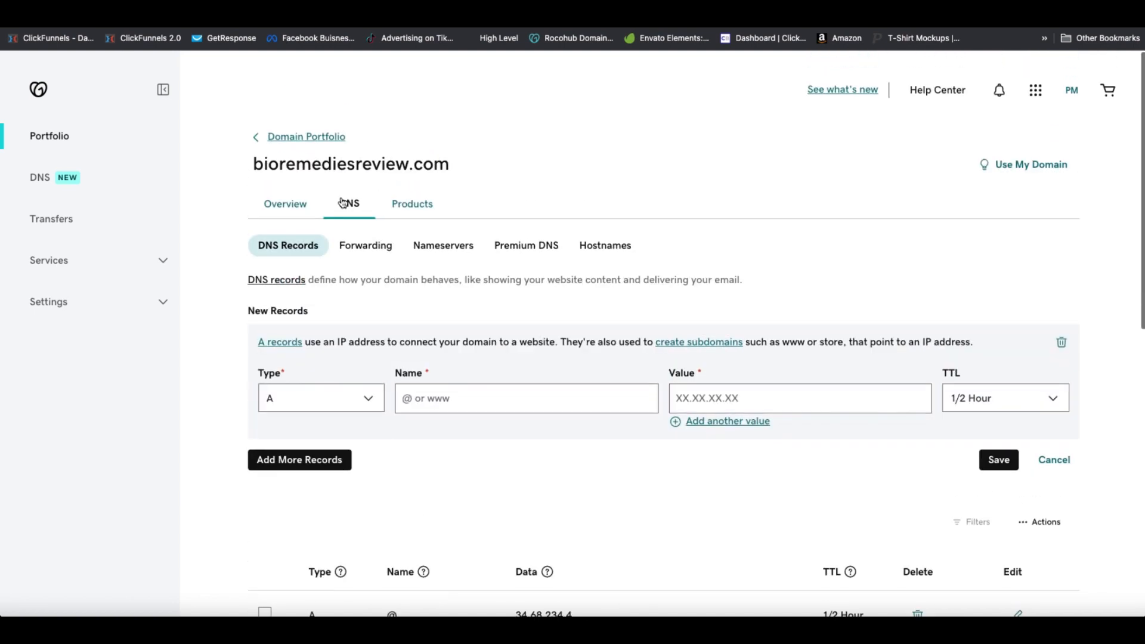
{"action": "scroll", "coordinate": [352, 206], "scroll_direction": "down", "scroll_amount": 1}
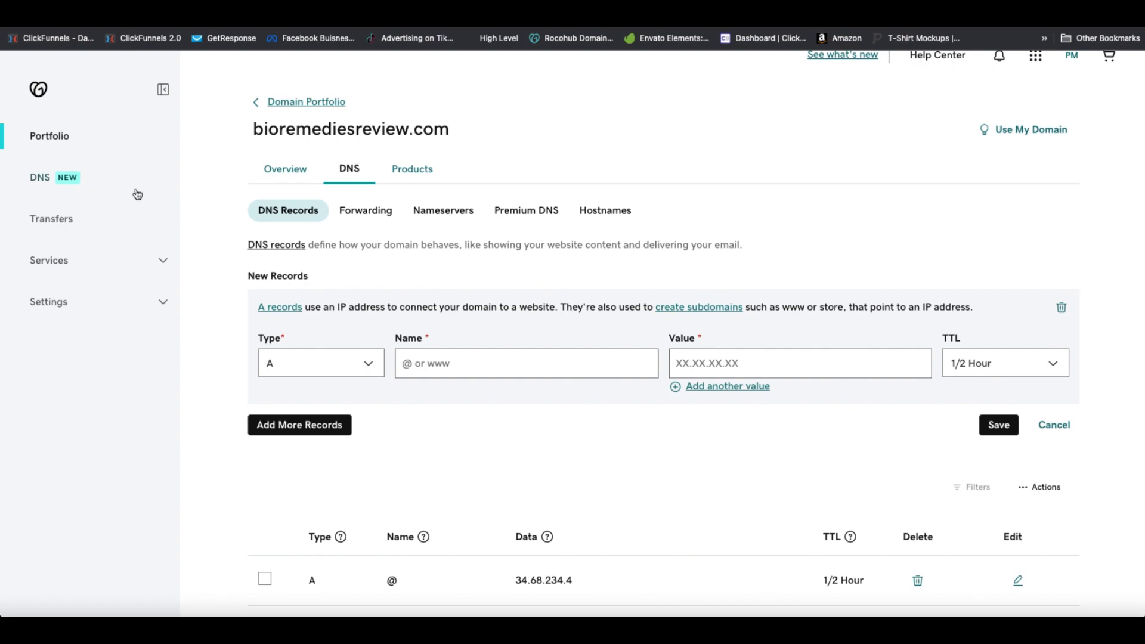
{"action": "scroll", "coordinate": [513, 189], "scroll_direction": "down", "scroll_amount": 3}
{"action": "scroll", "coordinate": [715, 289], "scroll_direction": "down", "scroll_amount": 7}
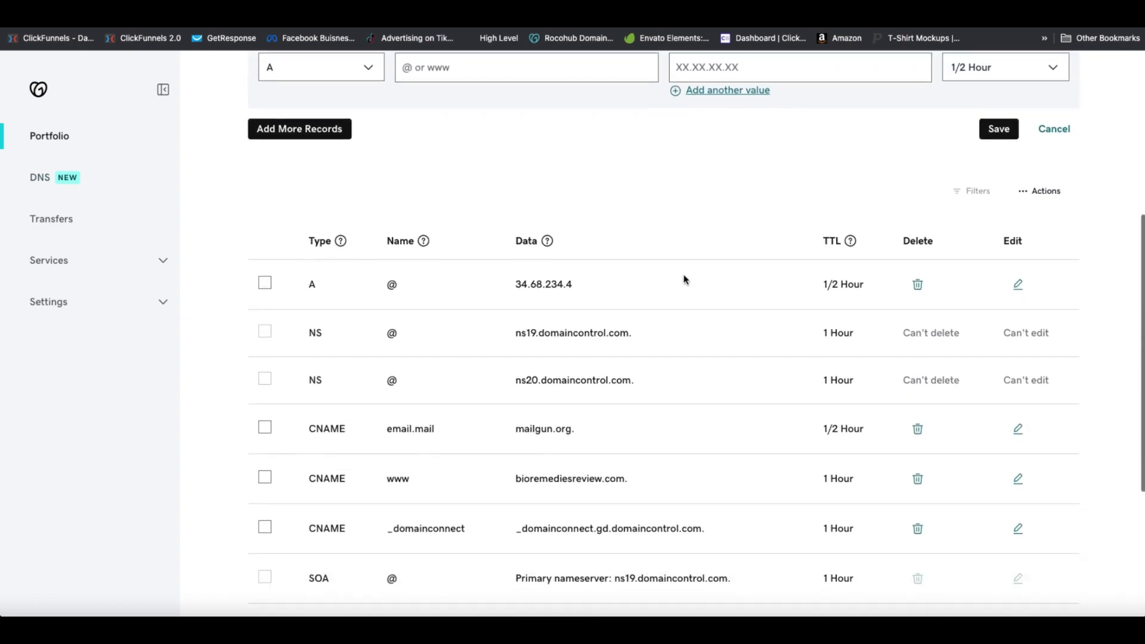
{"action": "scroll", "coordinate": [698, 274], "scroll_direction": "up", "scroll_amount": 2}
{"action": "scroll", "coordinate": [698, 274], "scroll_direction": "down", "scroll_amount": 2}
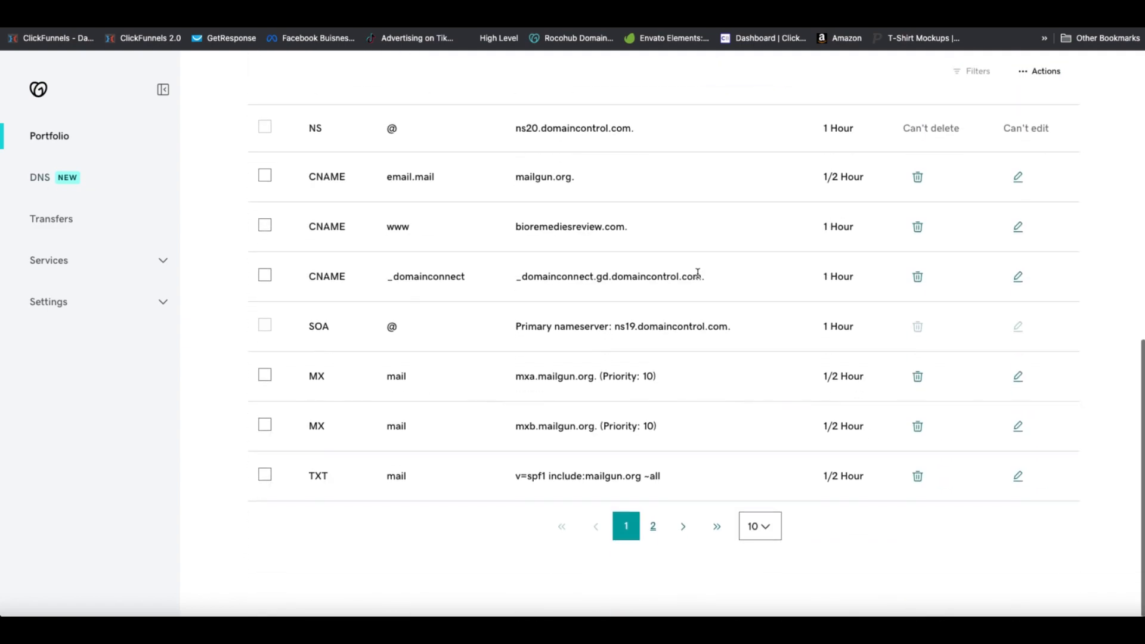
{"action": "scroll", "coordinate": [698, 273], "scroll_direction": "up", "scroll_amount": 5}
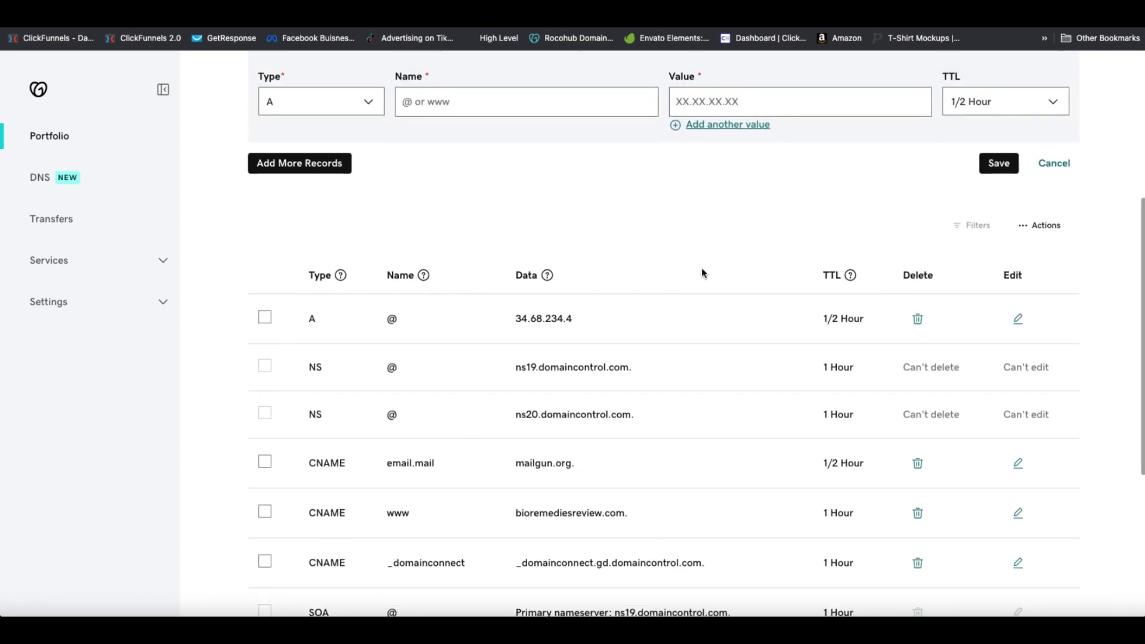
{"action": "scroll", "coordinate": [703, 274], "scroll_direction": "down", "scroll_amount": 1}
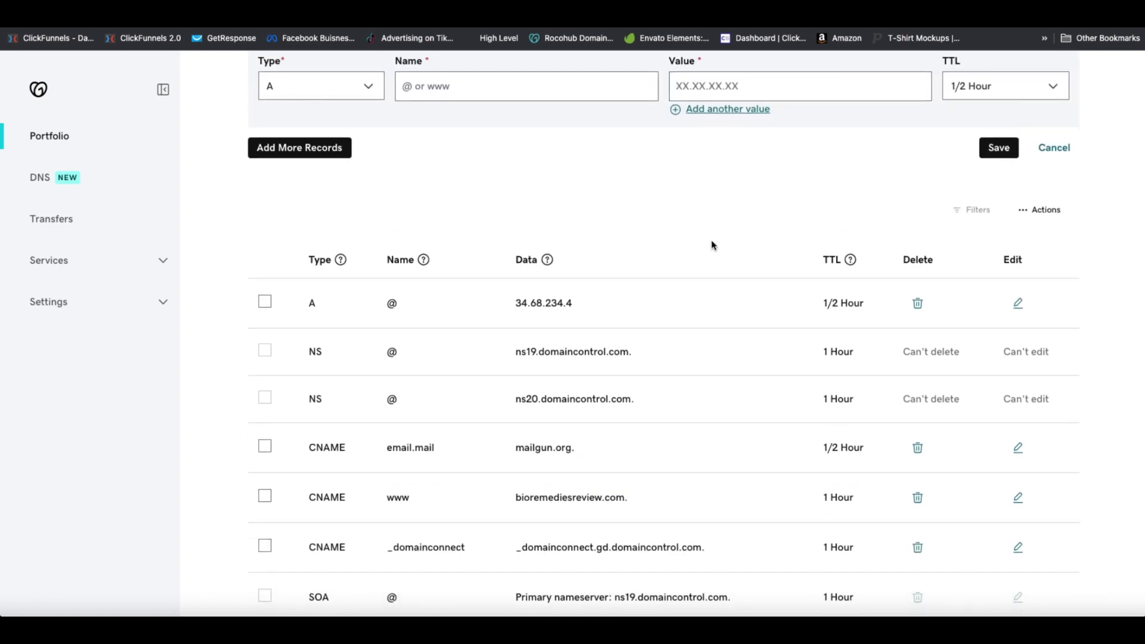
{"action": "scroll", "coordinate": [713, 245], "scroll_direction": "down", "scroll_amount": 1}
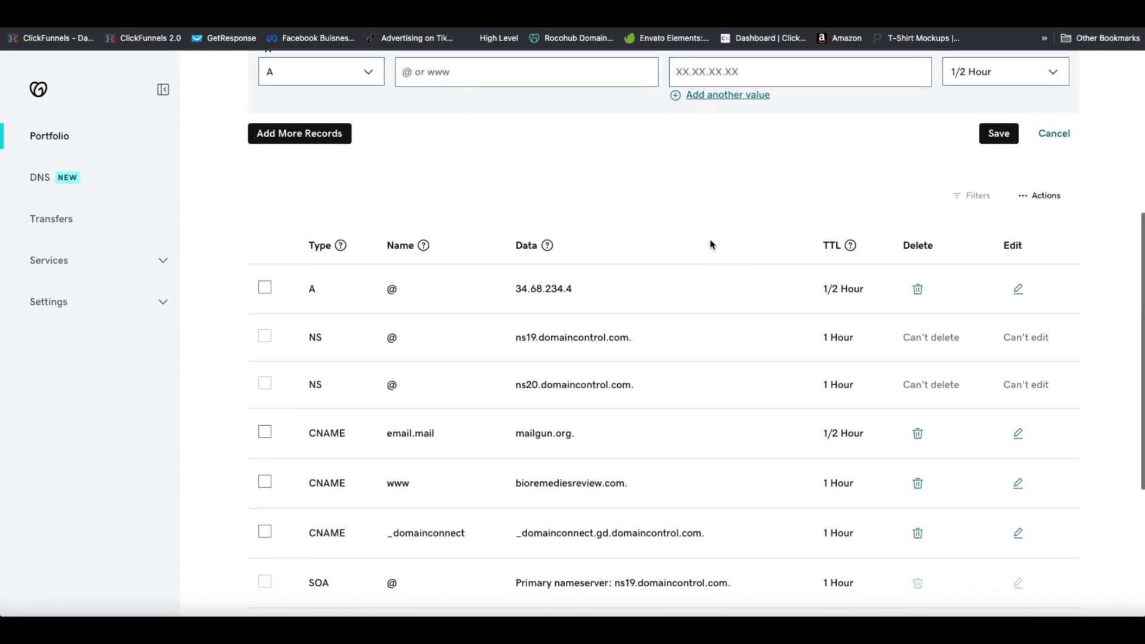
{"action": "scroll", "coordinate": [715, 235], "scroll_direction": "down", "scroll_amount": 2}
{"action": "scroll", "coordinate": [680, 245], "scroll_direction": "down", "scroll_amount": 5}
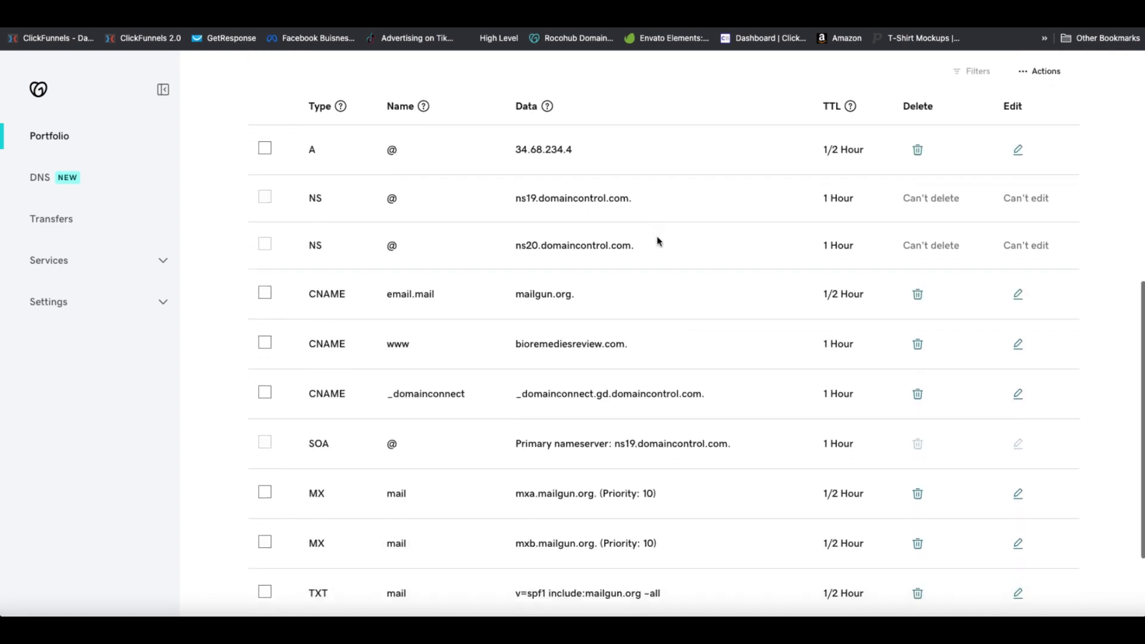
{"action": "scroll", "coordinate": [721, 263], "scroll_direction": "down", "scroll_amount": 4}
{"action": "scroll", "coordinate": [716, 258], "scroll_direction": "up", "scroll_amount": 8}
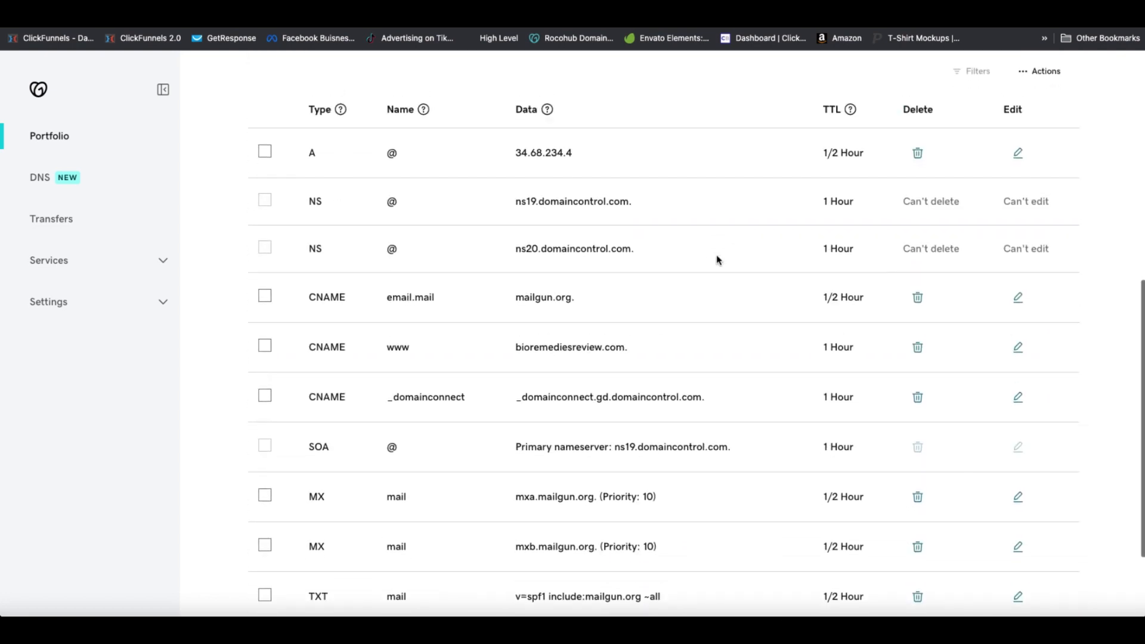
{"action": "scroll", "coordinate": [717, 259], "scroll_direction": "up", "scroll_amount": 5}
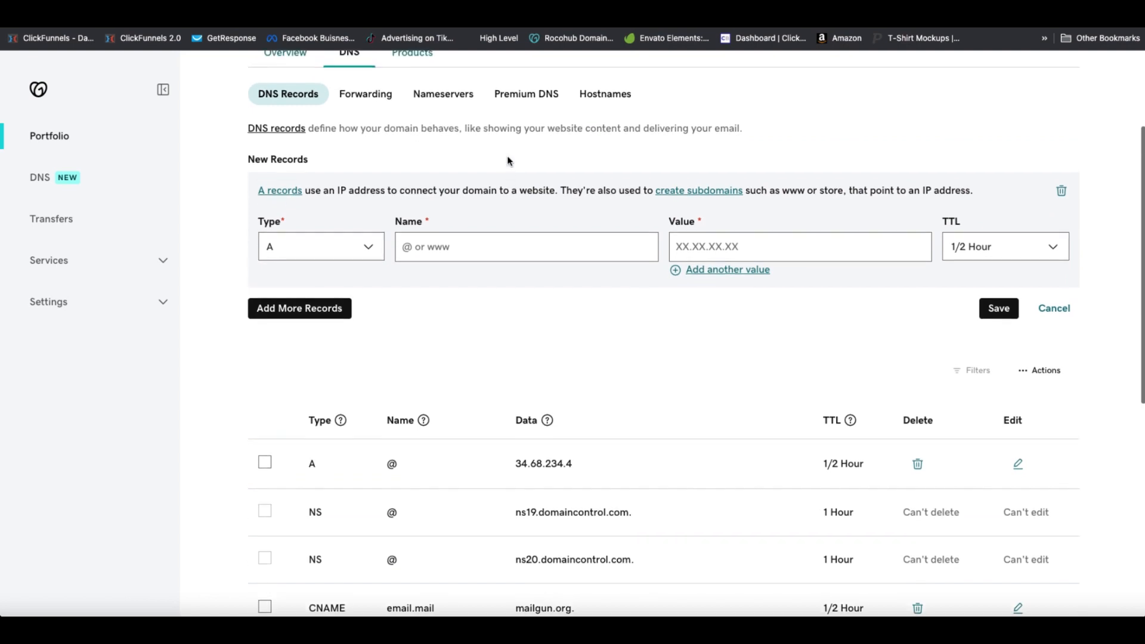
{"action": "scroll", "coordinate": [597, 218], "scroll_direction": "down", "scroll_amount": 2}
{"action": "scroll", "coordinate": [496, 184], "scroll_direction": "up", "scroll_amount": 1}
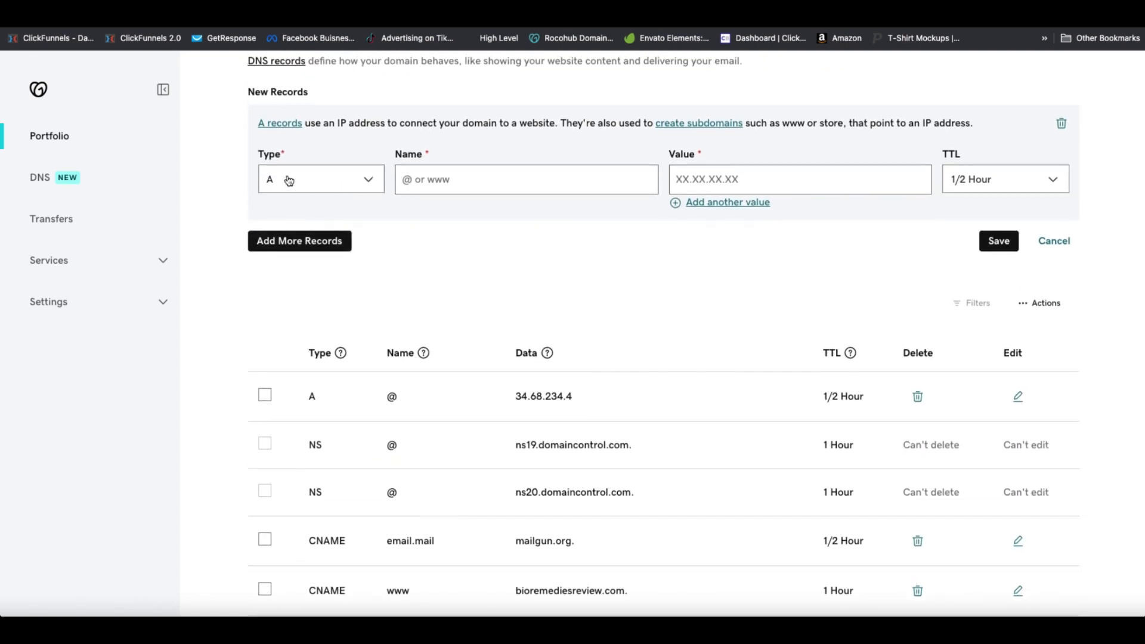
Create a GoDaddy A record with name @ and value 34.68.234.4, then return to Add Domain
{"action": "left_click", "coordinate": [359, 182]}
{"action": "left_click", "coordinate": [272, 215]}
{"action": "left_click", "coordinate": [437, 177]}
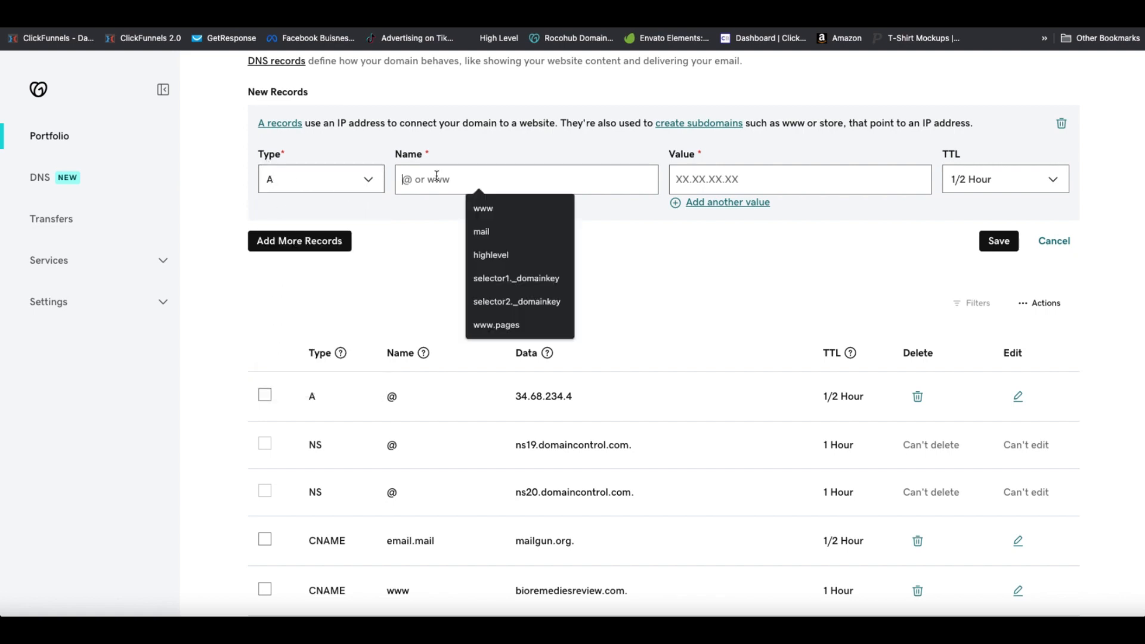
{"action": "type", "text": "@"}
{"action": "left_click", "coordinate": [737, 177]}
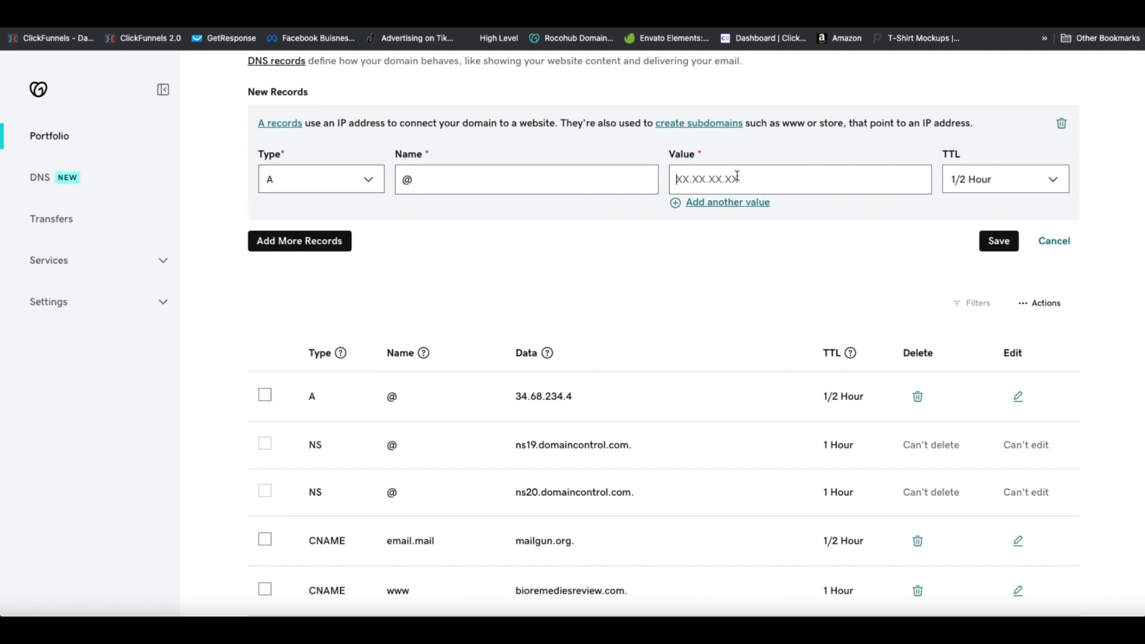
{"action": "key", "text": "ctrl+v"}
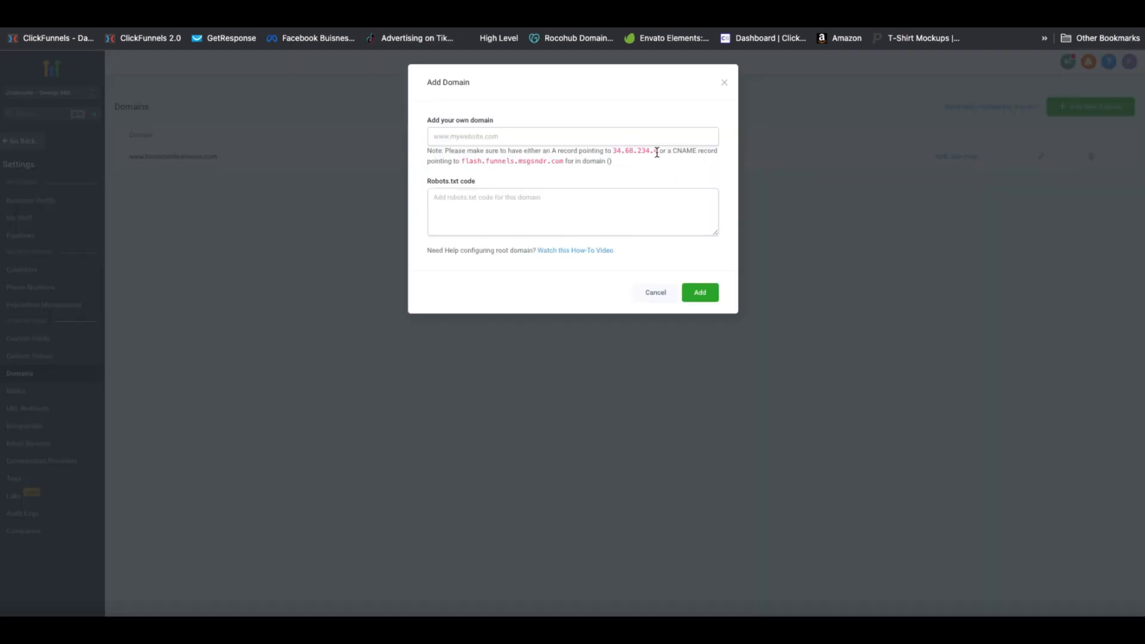
{"action": "left_click_drag", "start_coordinate": [658, 152], "coordinate": [613, 153]}
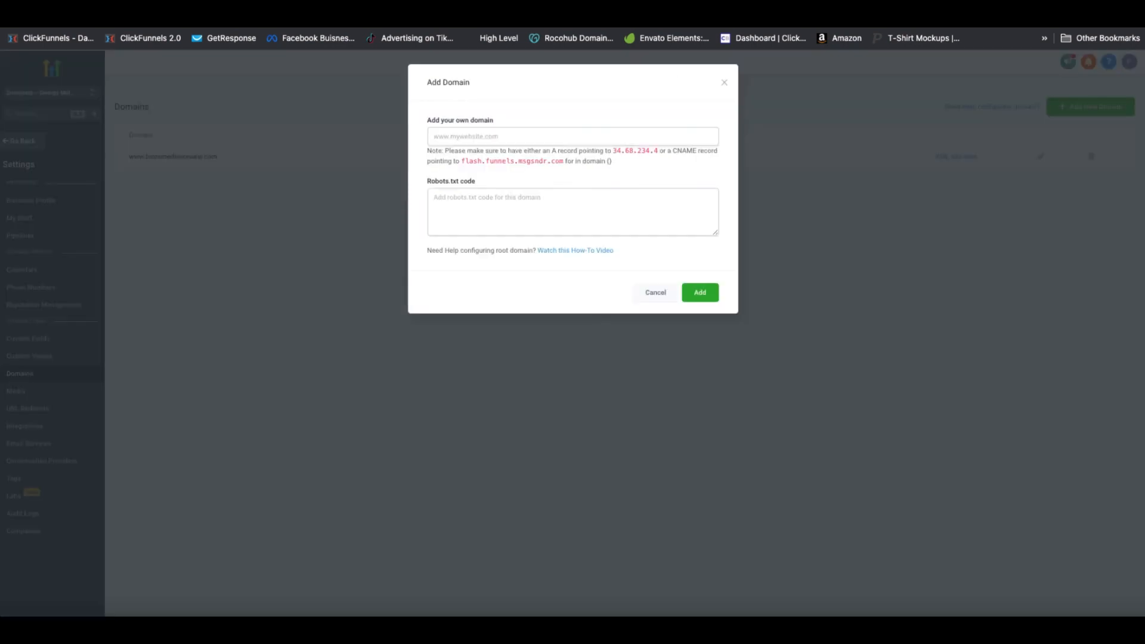
{"action": "left_click", "coordinate": [462, 138]}
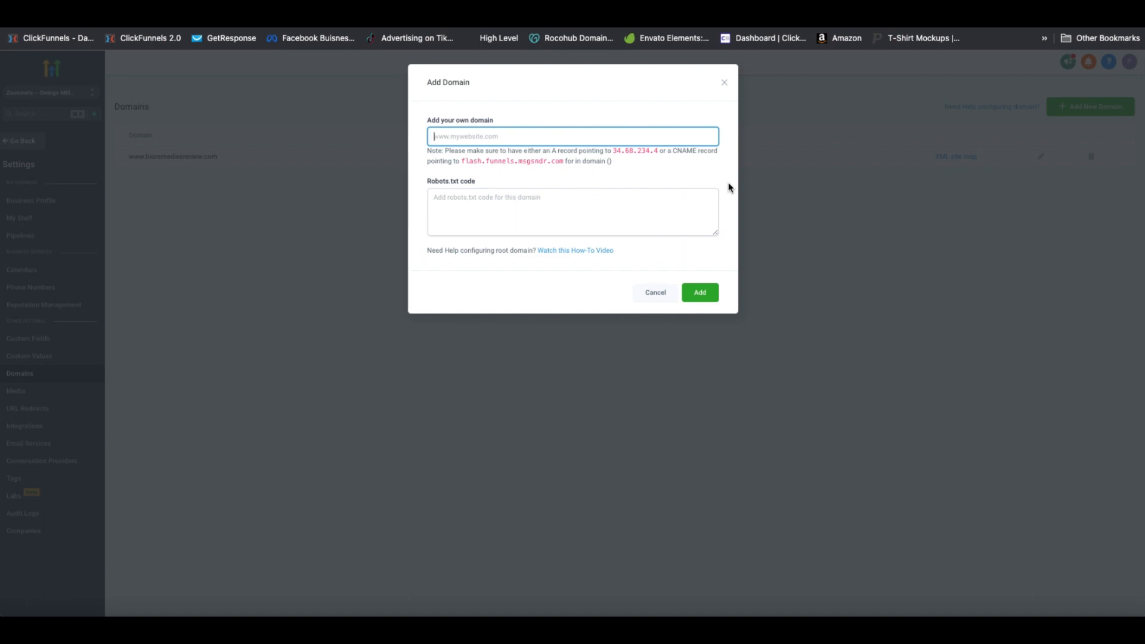
Close the Add Domain dialog and search Sites funnels for 'TED'
{"action": "left_click", "coordinate": [724, 82]}
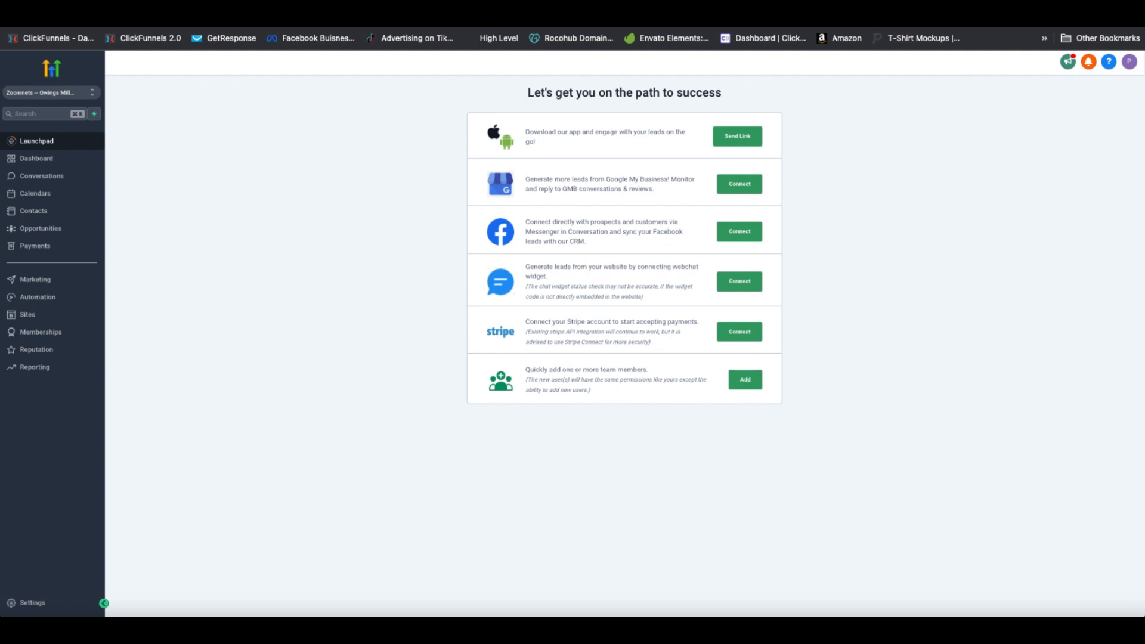
{"action": "left_click", "coordinate": [47, 318]}
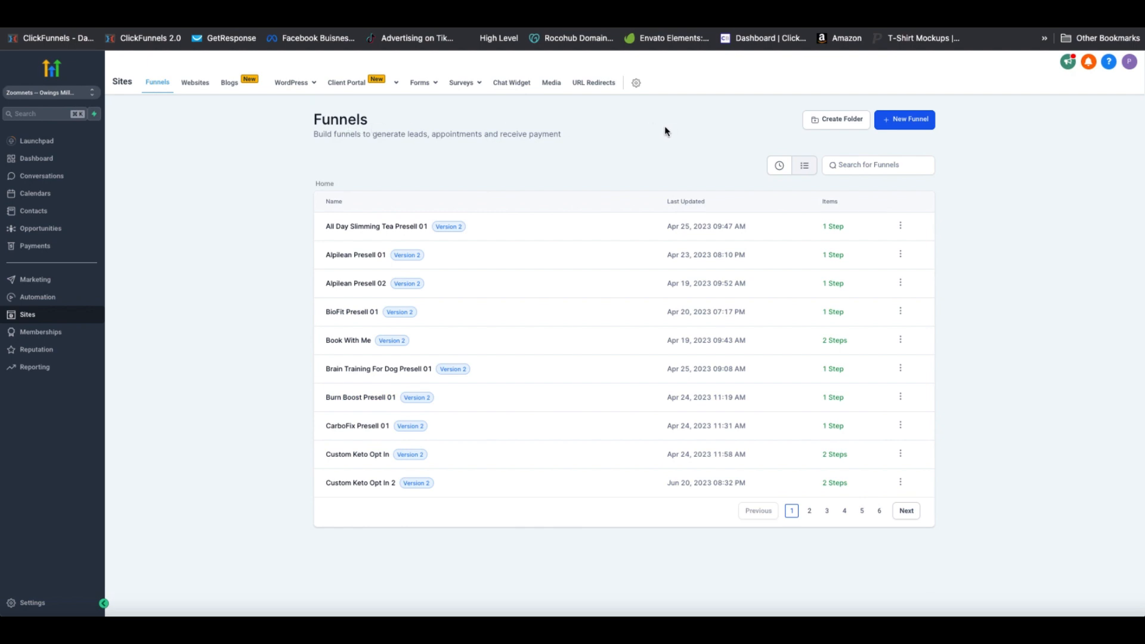
{"action": "left_click", "coordinate": [894, 165]}
{"action": "type", "text": "TED"}
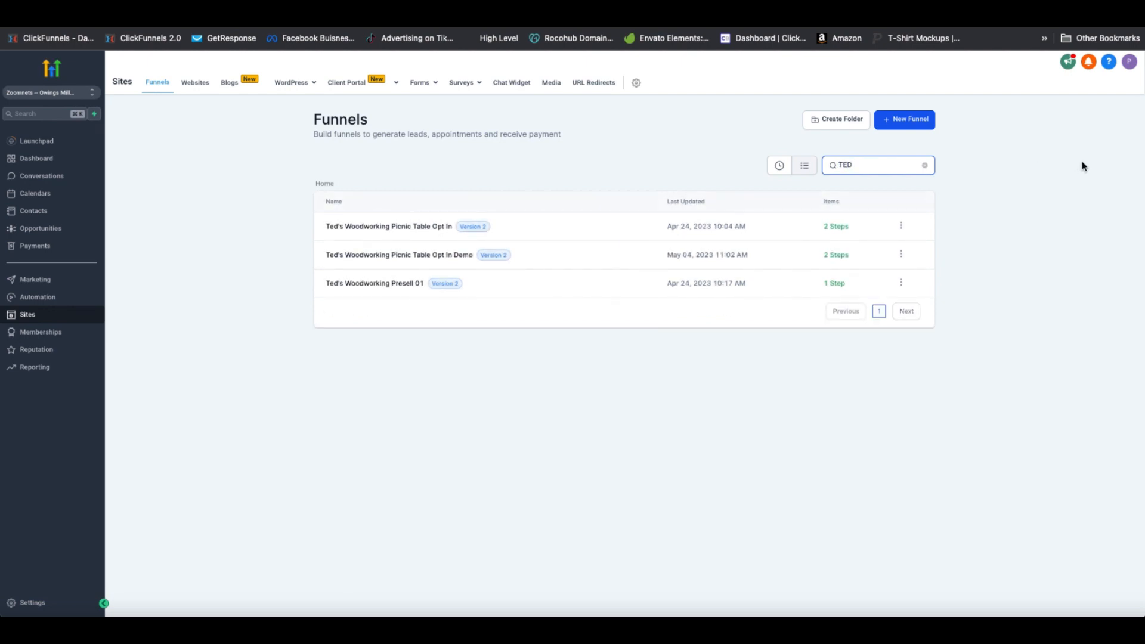
{"action": "left_click", "coordinate": [1033, 171]}
Open the Picnic Table Opt In funnel, preview the Folding Picnic Table Plan page, then return
{"action": "left_click", "coordinate": [406, 226]}
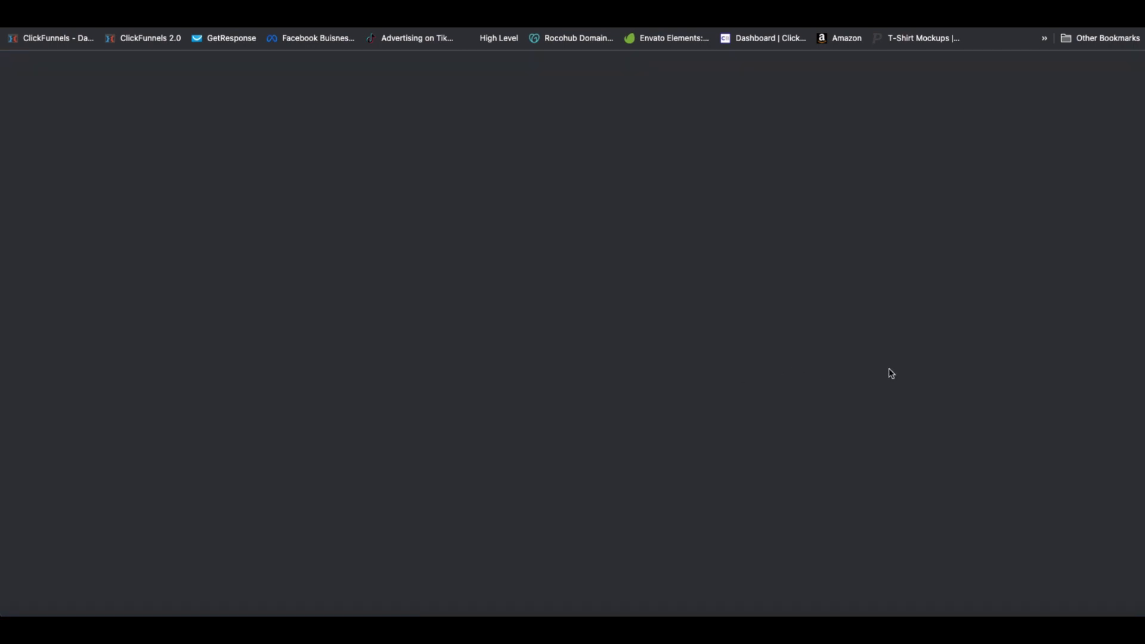
{"action": "scroll", "coordinate": [920, 374], "scroll_direction": "down", "scroll_amount": 2}
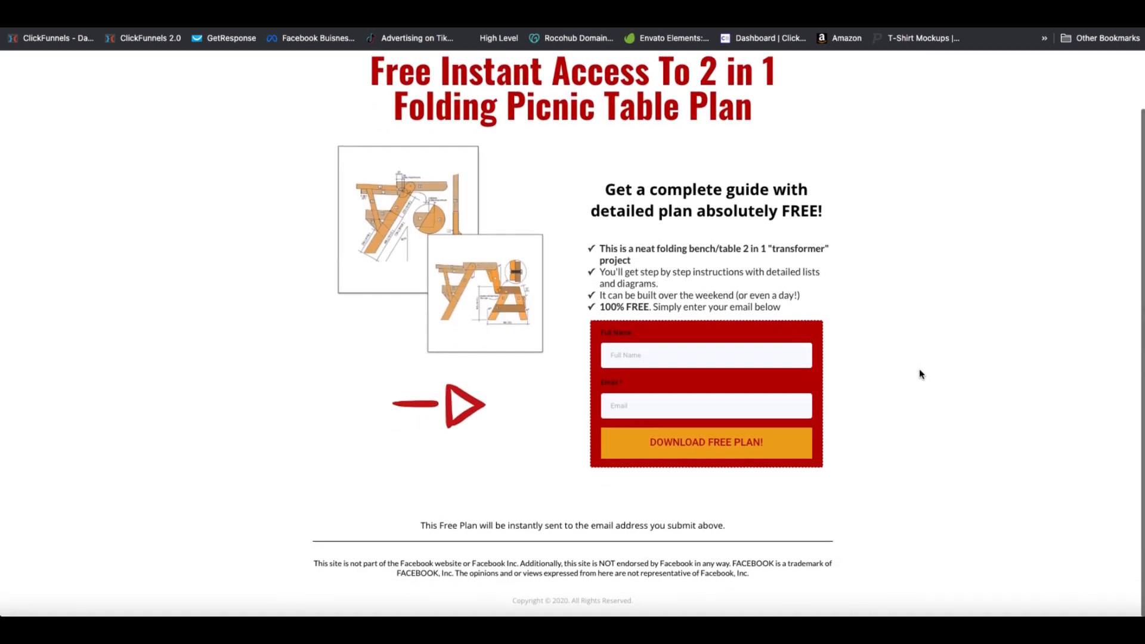
{"action": "scroll", "coordinate": [919, 374], "scroll_direction": "up", "scroll_amount": 2}
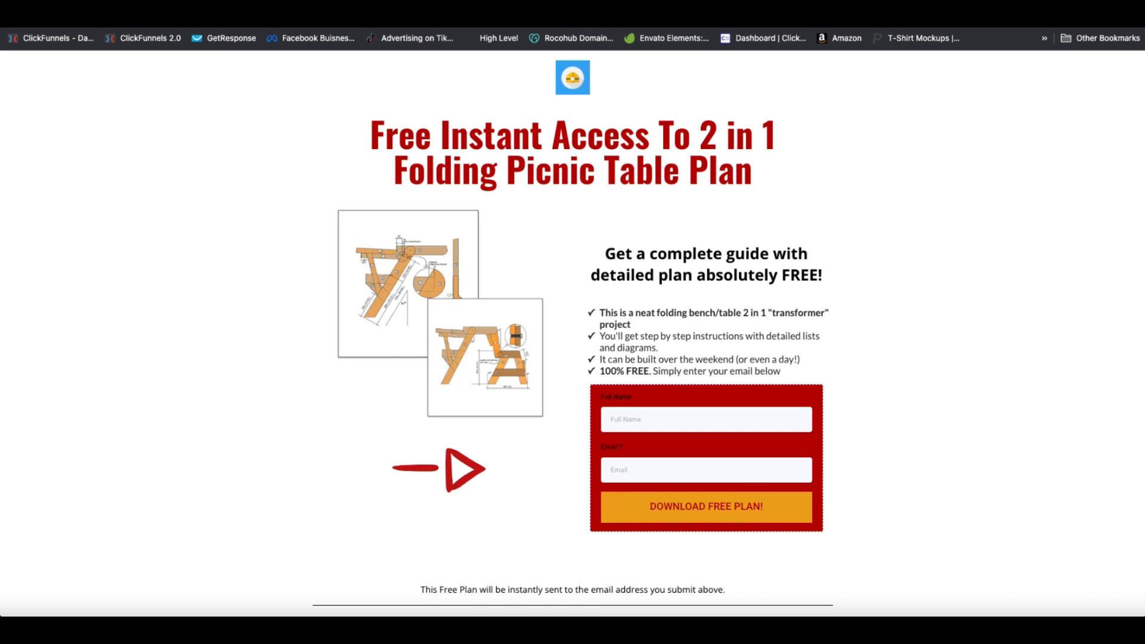
{"action": "left_click", "coordinate": [497, 7]}
Create a new blank funnel named 'Opt In Page' from the Funnels list
{"action": "left_click", "coordinate": [495, 14]}
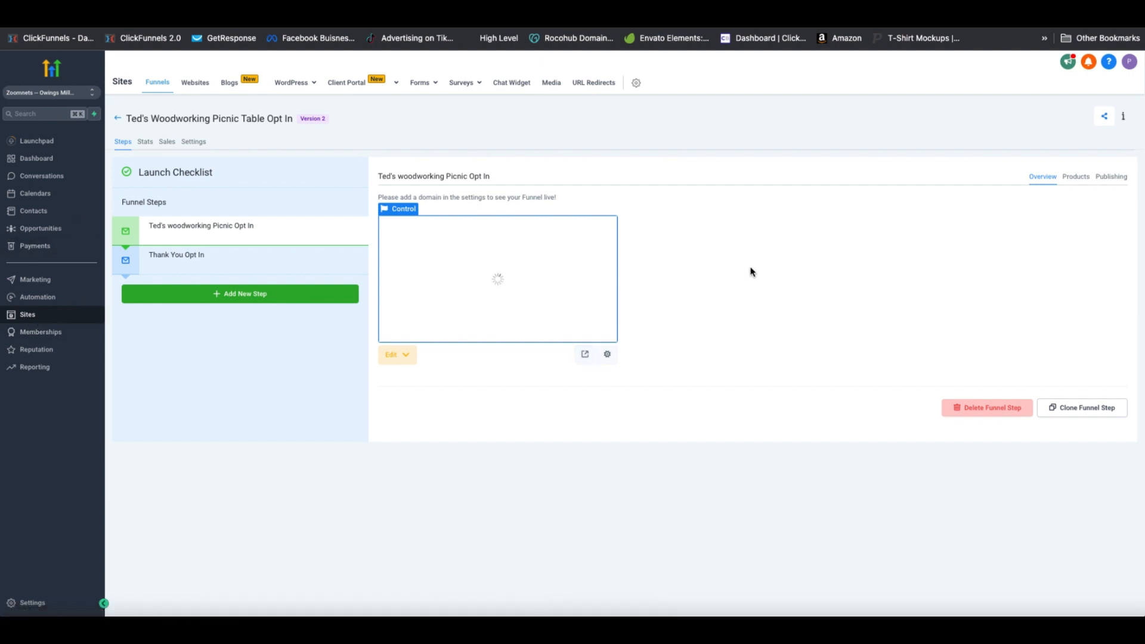
{"action": "left_click", "coordinate": [41, 316]}
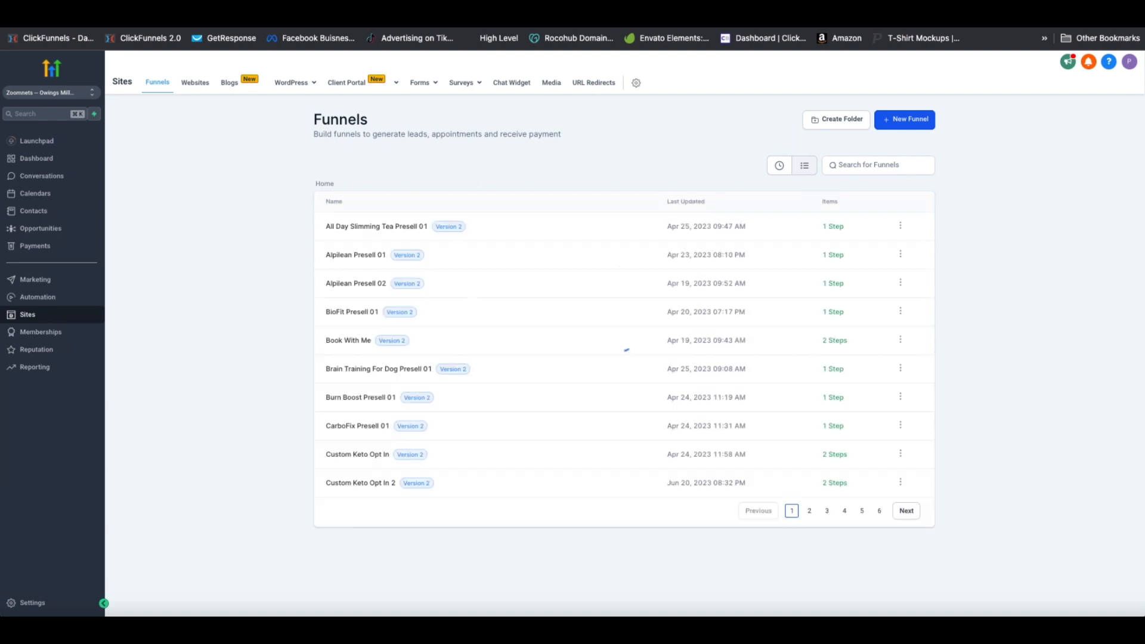
{"action": "left_click", "coordinate": [918, 120]}
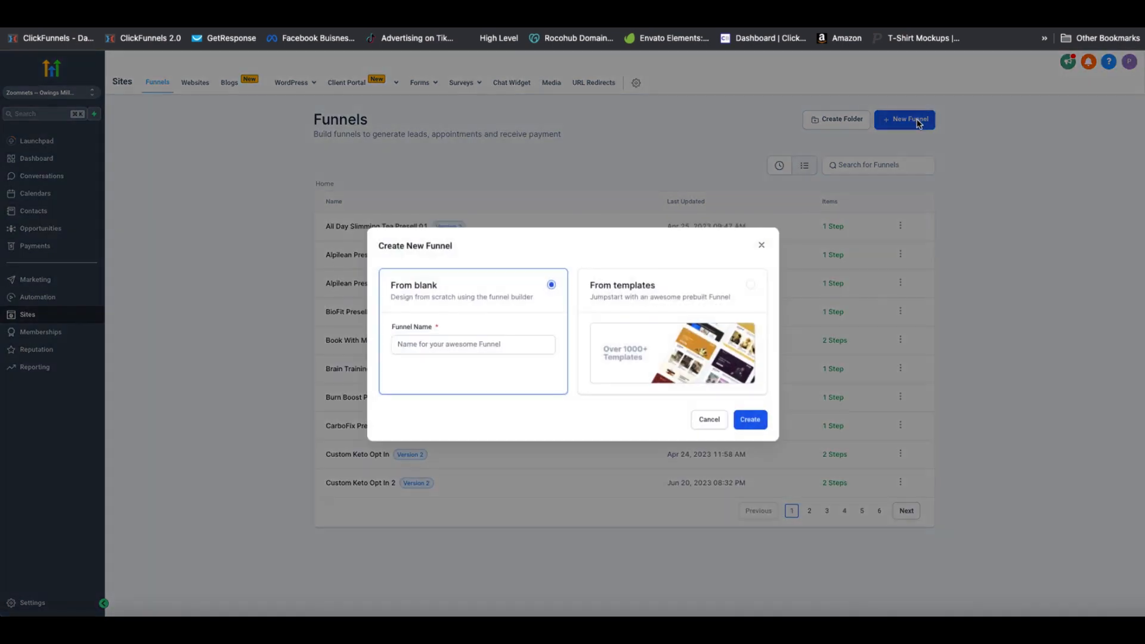
{"action": "left_click", "coordinate": [480, 346]}
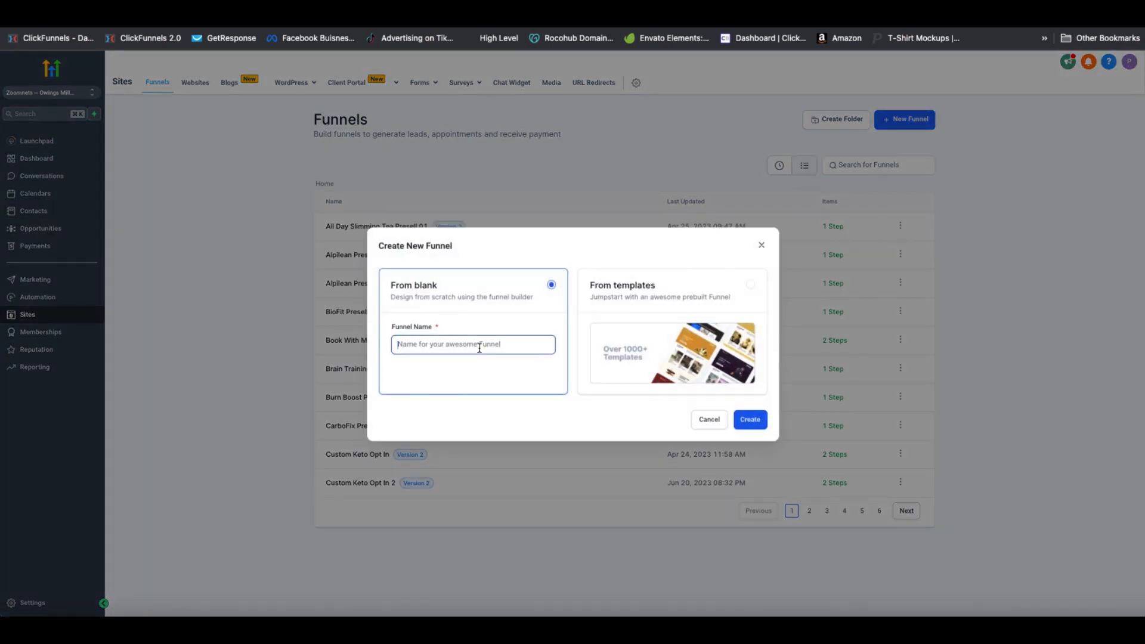
{"action": "type", "text": "Opt In Page"}
{"action": "left_click", "coordinate": [749, 420]}
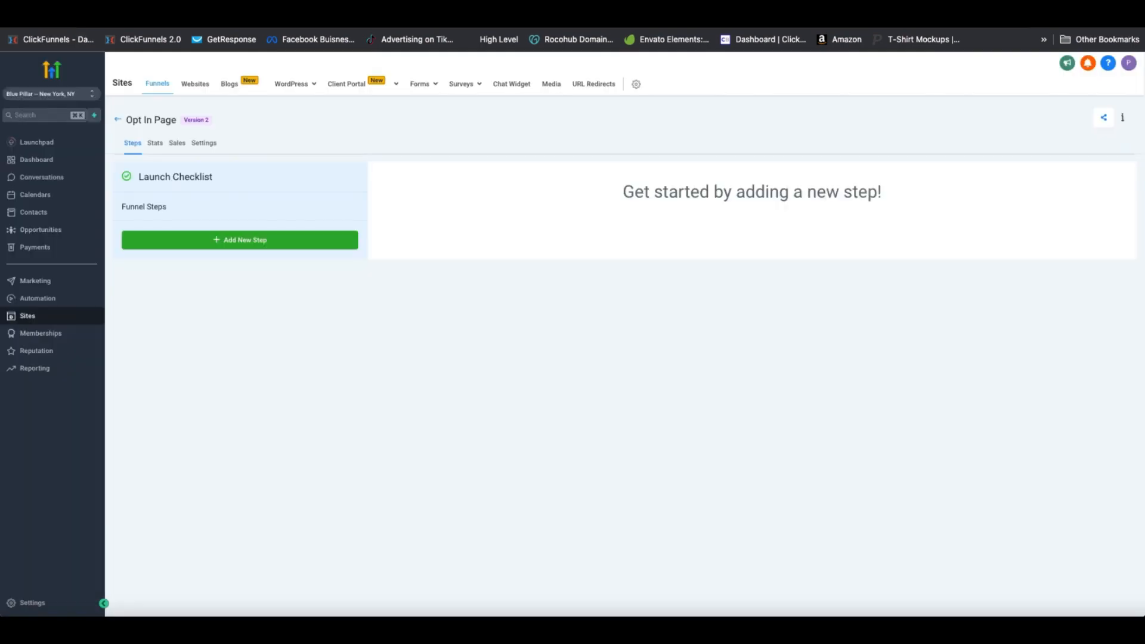
Add a funnel step named 'Sign Up Page' and build its page from blank
{"action": "left_click", "coordinate": [240, 246]}
{"action": "left_click", "coordinate": [542, 141]}
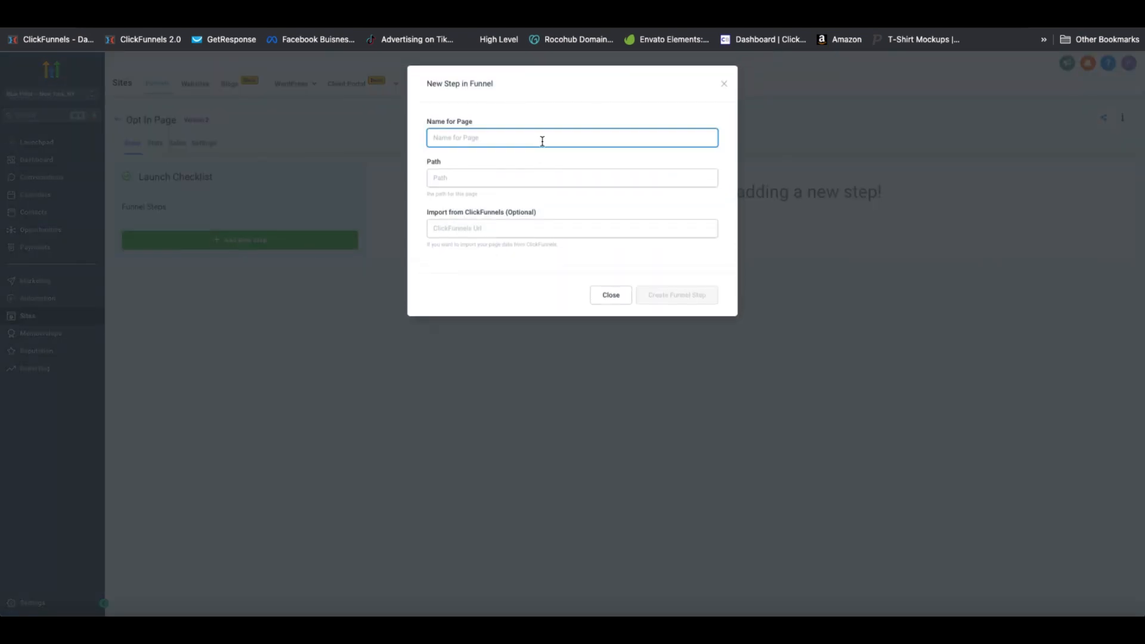
{"action": "type", "text": "Sign U"}
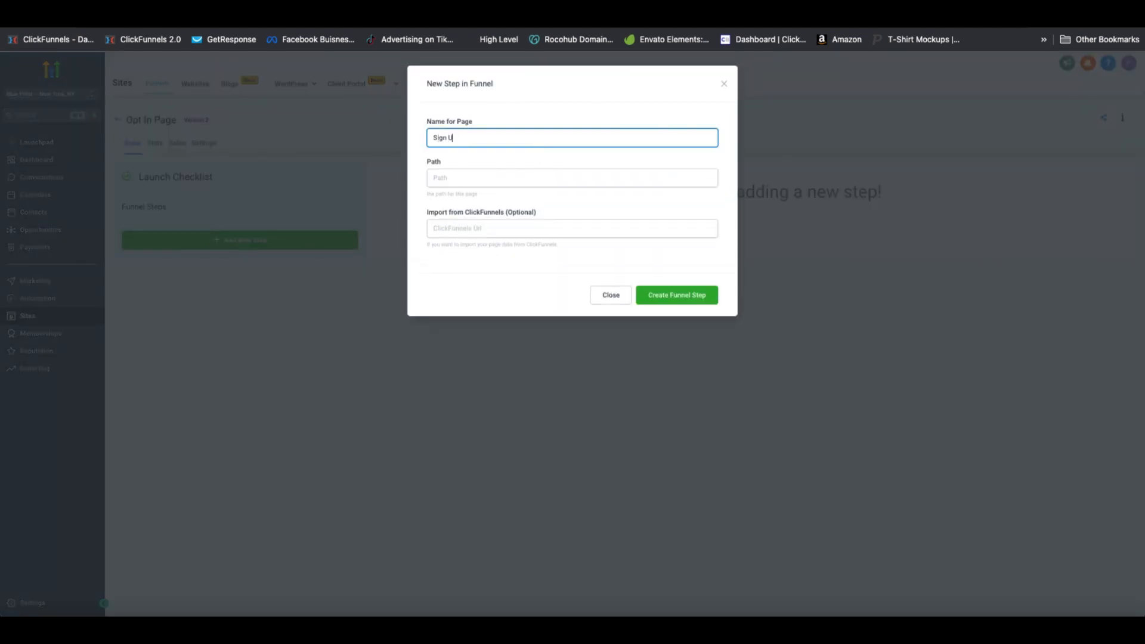
{"action": "type", "text": "p Page"}
{"action": "key", "text": "Return"}
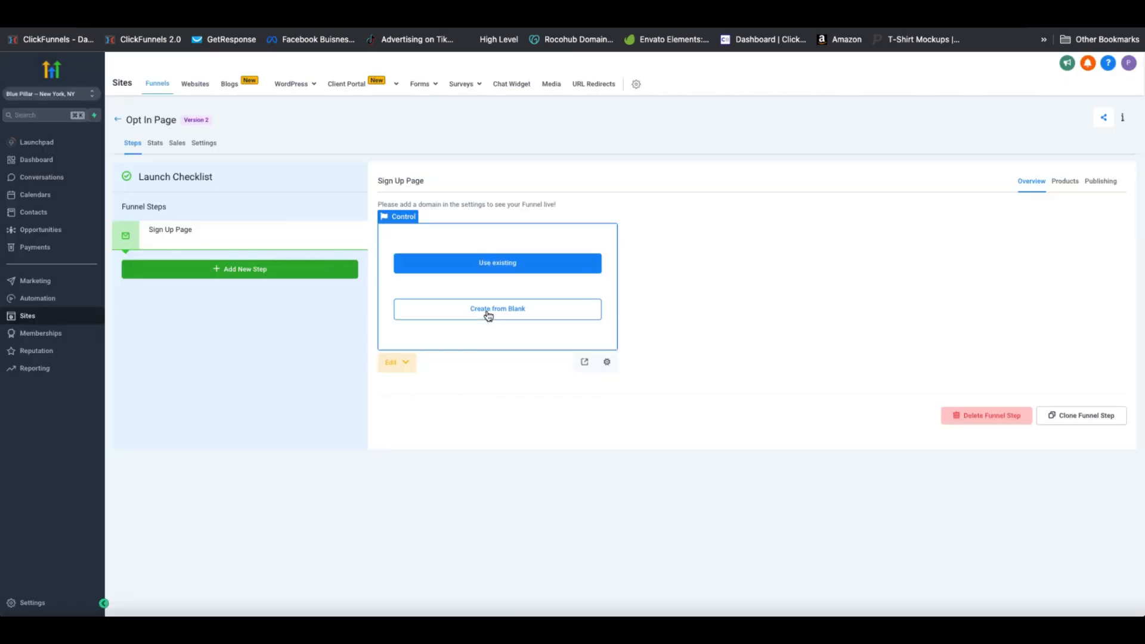
{"action": "left_click", "coordinate": [488, 315]}
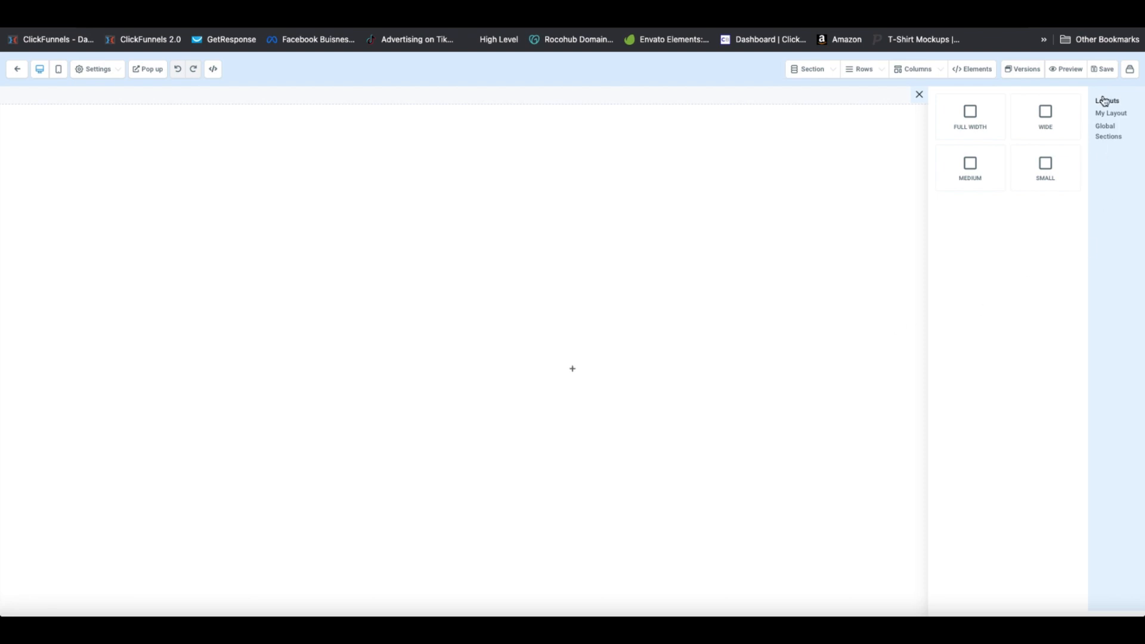
Add a full-width section plus a second section, and save the hard-hat logo from the reference page
{"action": "left_click", "coordinate": [980, 125]}
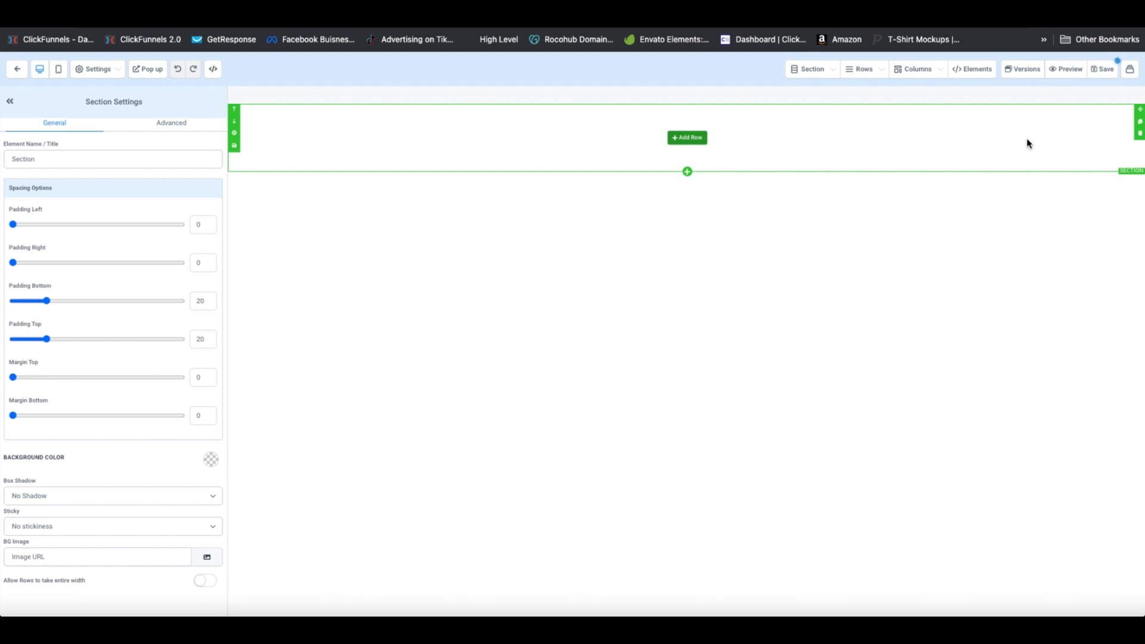
{"action": "left_click", "coordinate": [688, 173]}
{"action": "left_click", "coordinate": [979, 124]}
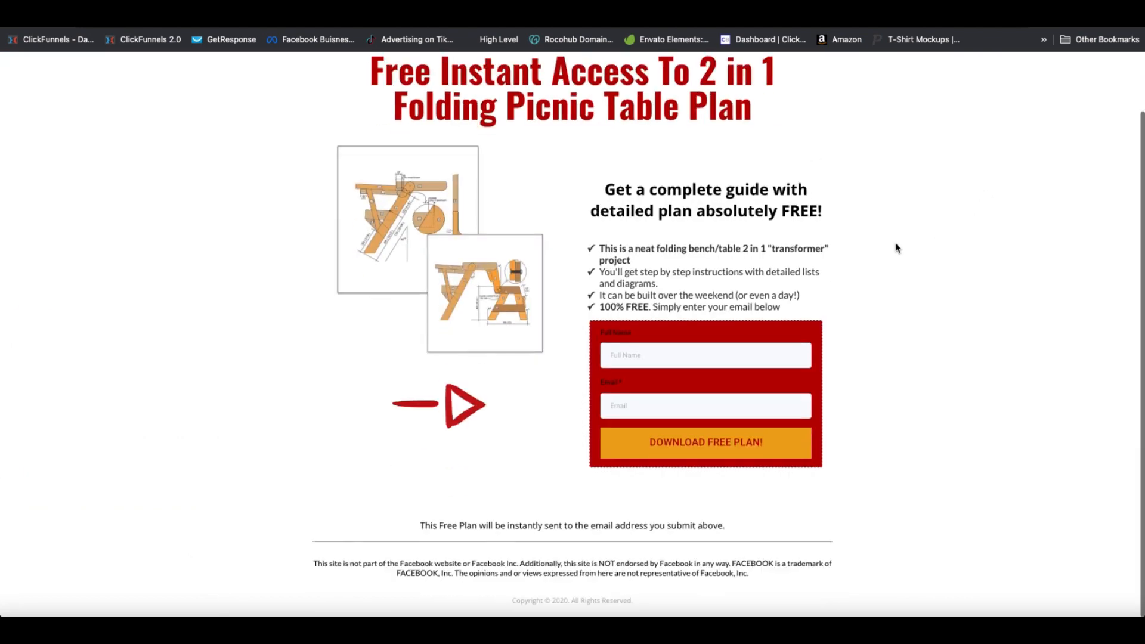
{"action": "scroll", "coordinate": [896, 248], "scroll_direction": "up", "scroll_amount": 2}
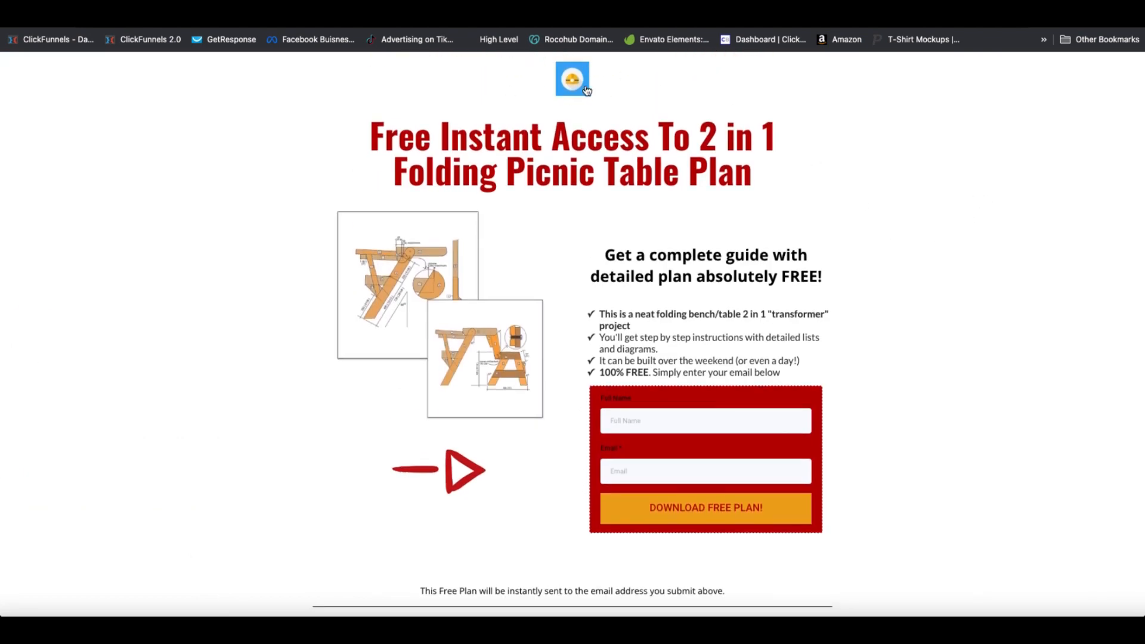
{"action": "left_click_drag", "start_coordinate": [586, 90], "coordinate": [7, 143]}
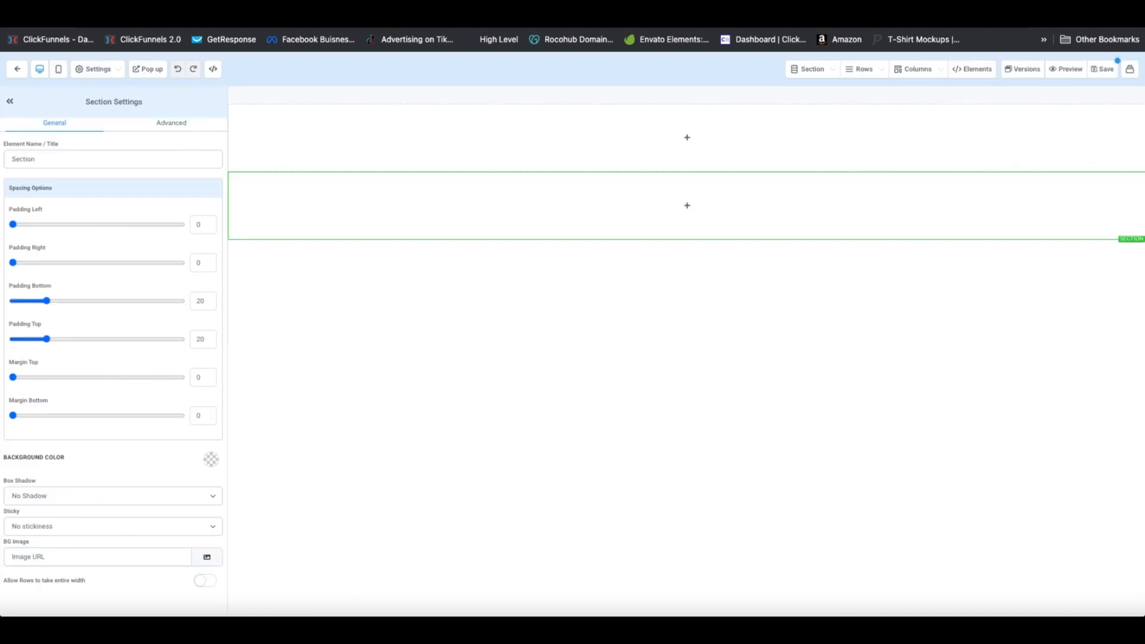
Put an image element in a one-column row in the top section and open the media library
{"action": "left_click", "coordinate": [686, 137]}
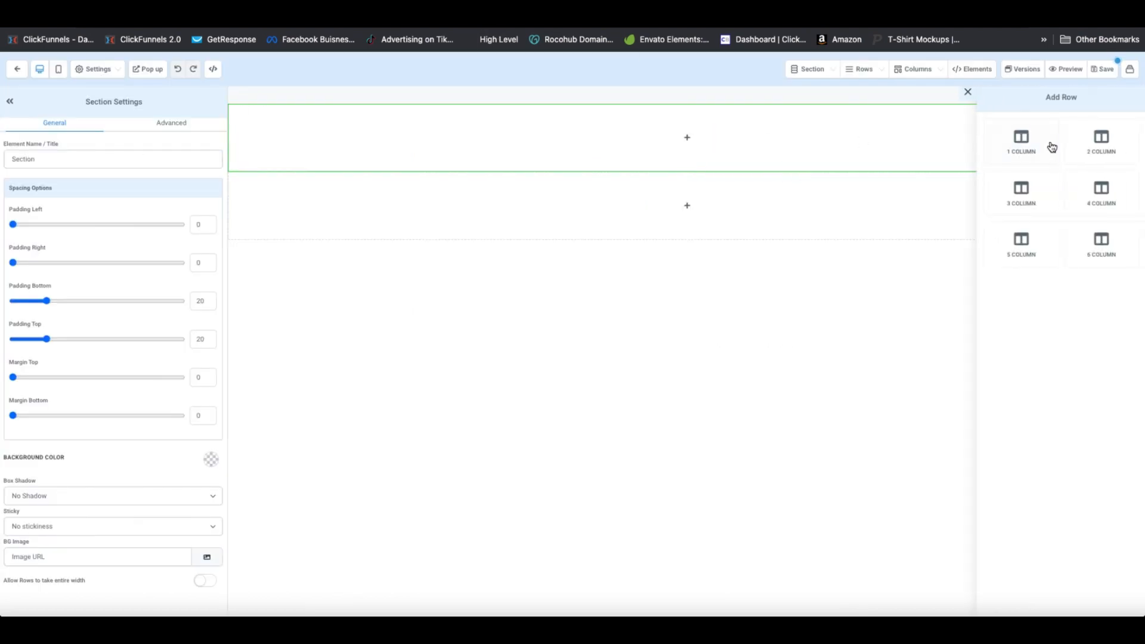
{"action": "left_click", "coordinate": [1029, 143]}
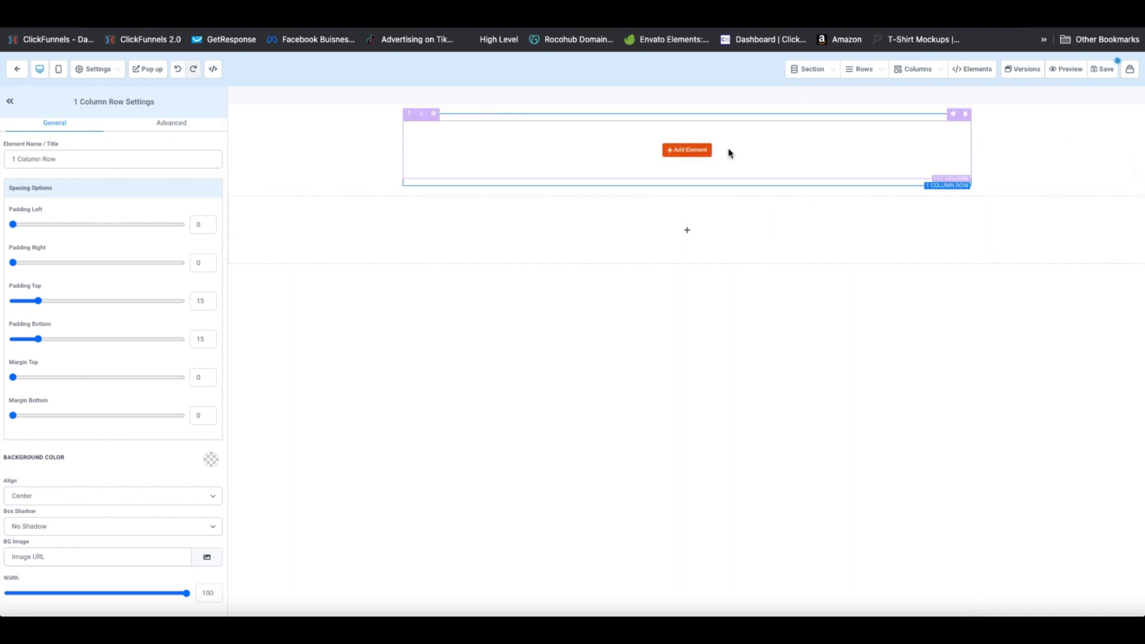
{"action": "left_click", "coordinate": [687, 150]}
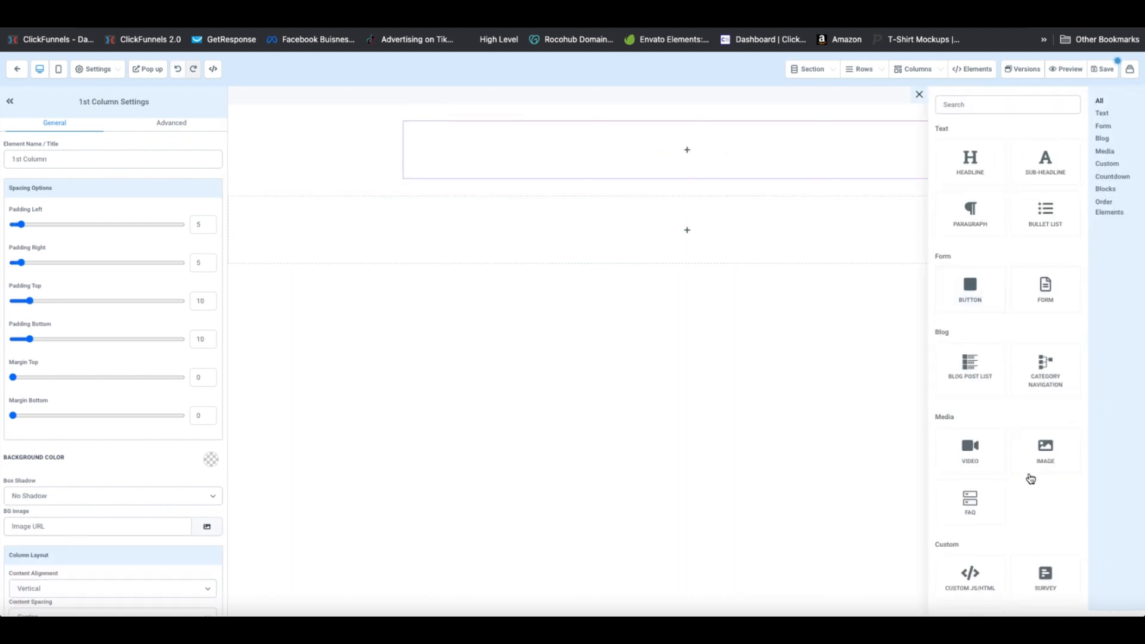
{"action": "left_click", "coordinate": [1047, 455]}
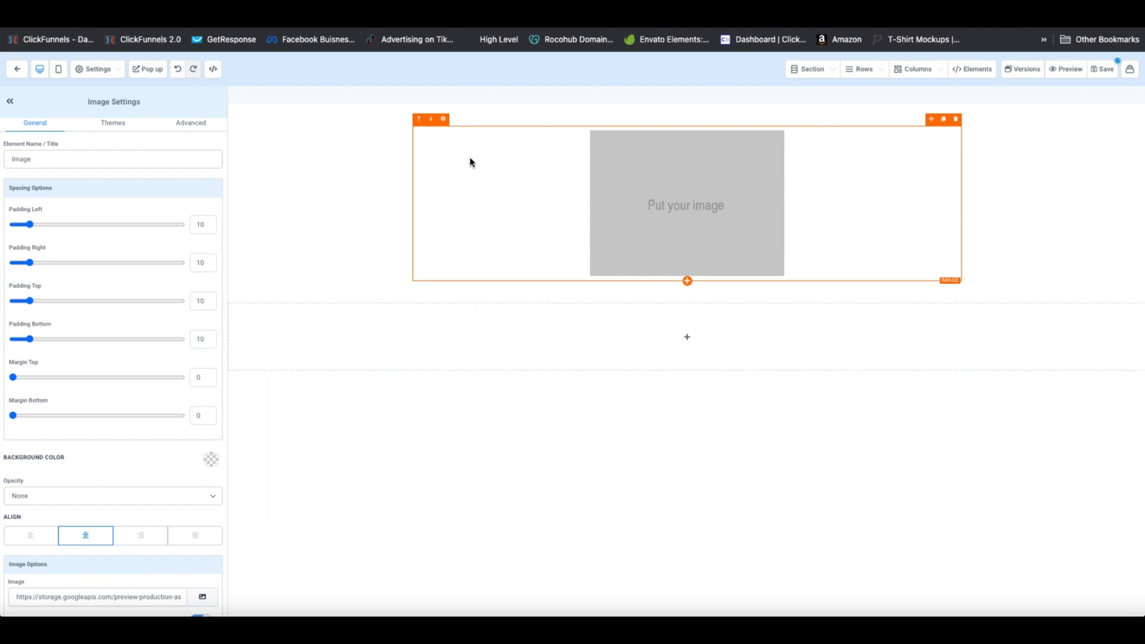
{"action": "scroll", "coordinate": [148, 489], "scroll_direction": "down", "scroll_amount": 4}
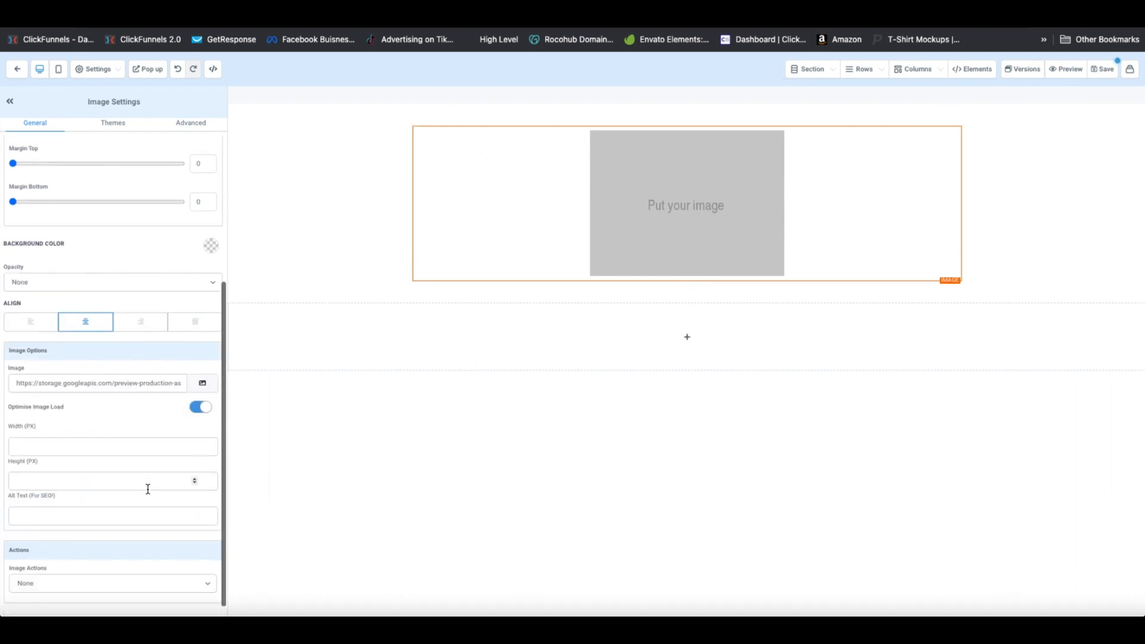
{"action": "left_click", "coordinate": [202, 383]}
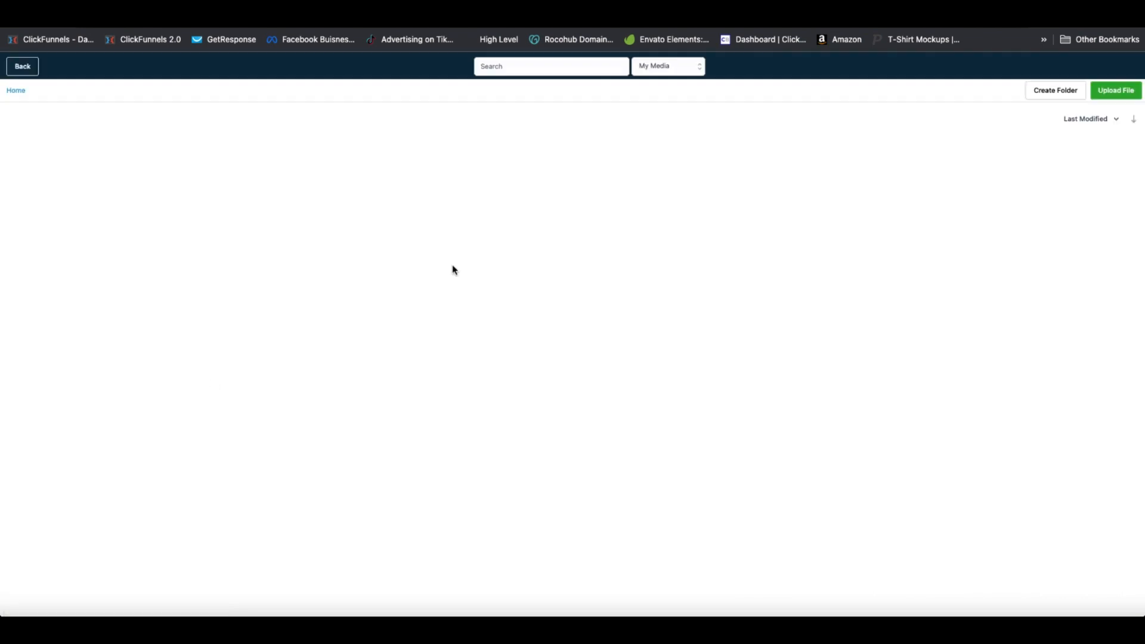
Upload the hard-hat logo and use it as the top image
{"action": "left_click", "coordinate": [1116, 91]}
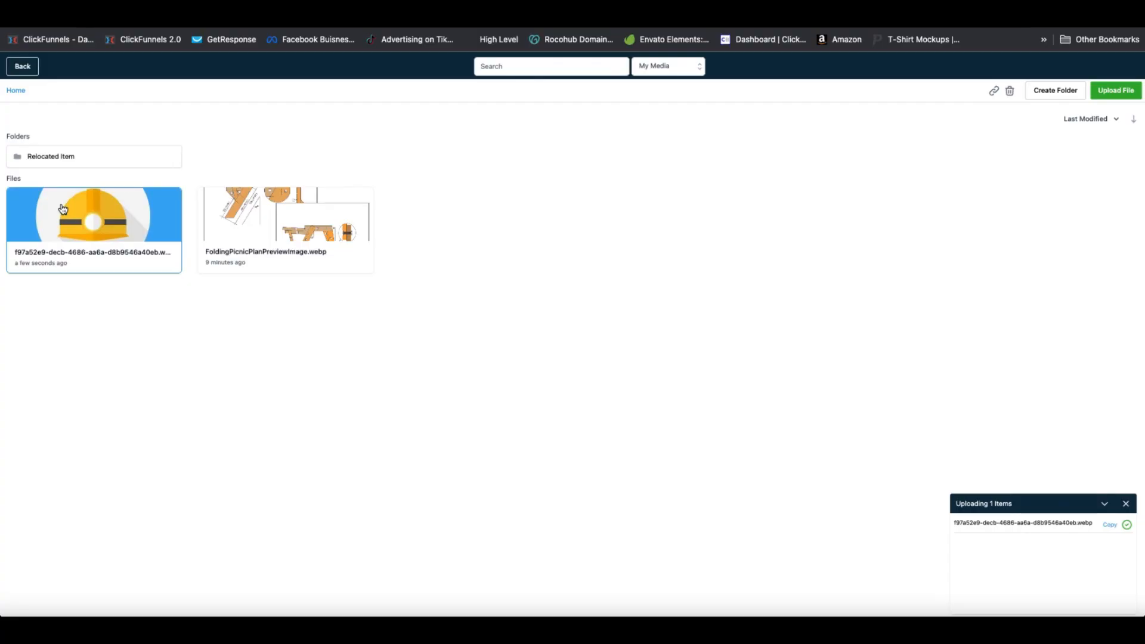
{"action": "left_click", "coordinate": [154, 213]}
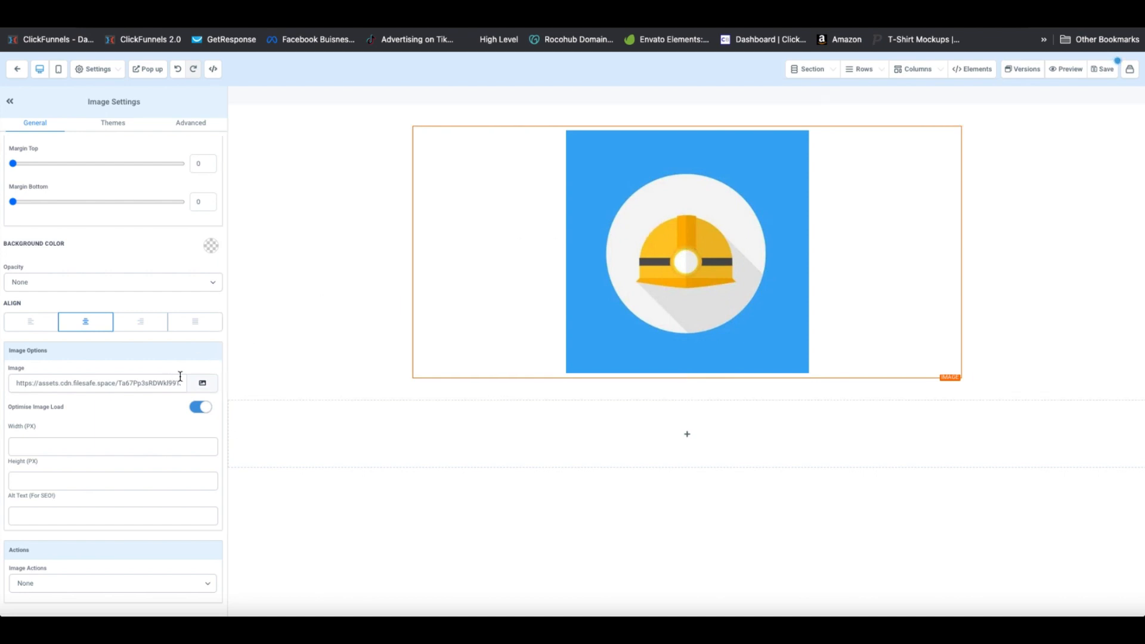
{"action": "left_click", "coordinate": [33, 446]}
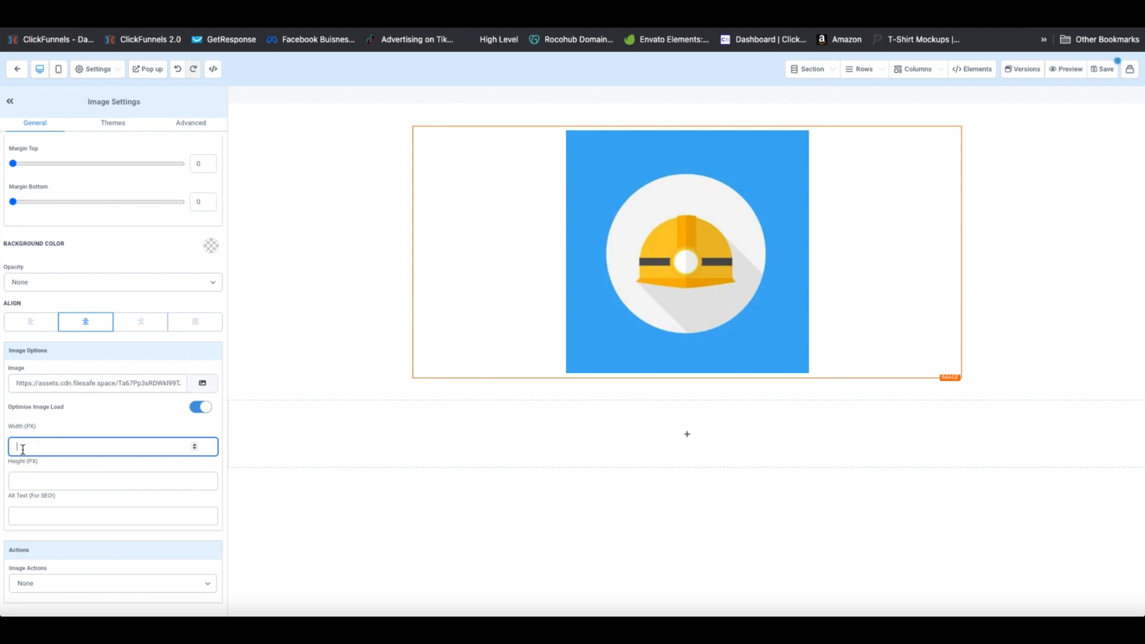
Try several widths and settle on a 70 px logo width, then select the top section
{"action": "type", "text": "100"}
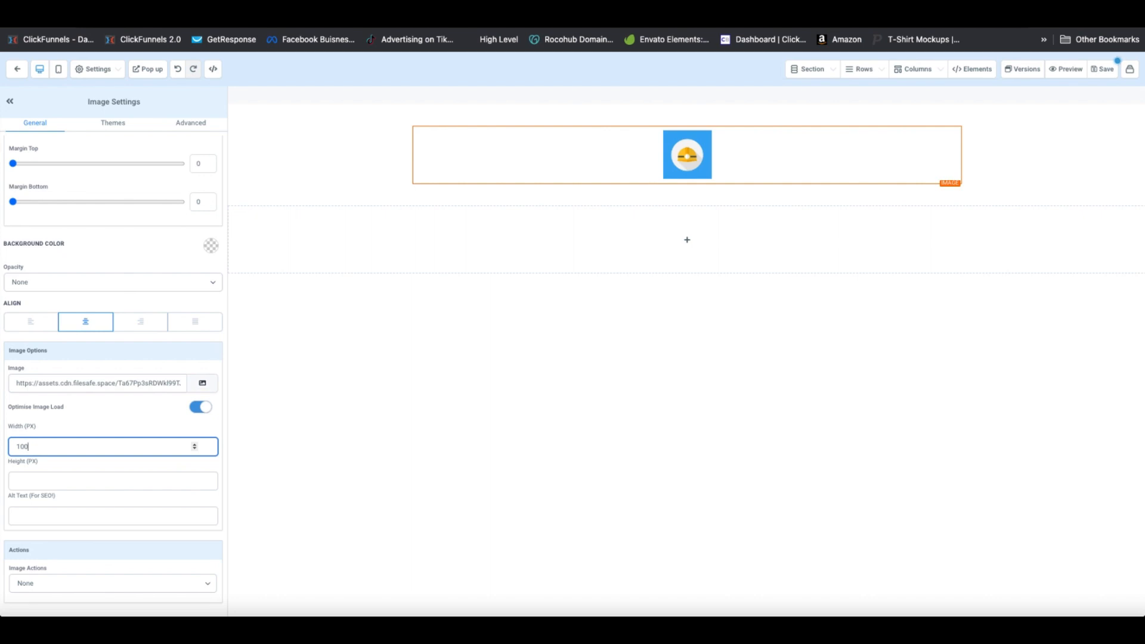
{"action": "key", "text": "BackSpace"}
{"action": "key", "text": "BackSpace"}
{"action": "key", "text": "BackSpace"}
{"action": "type", "text": "50"}
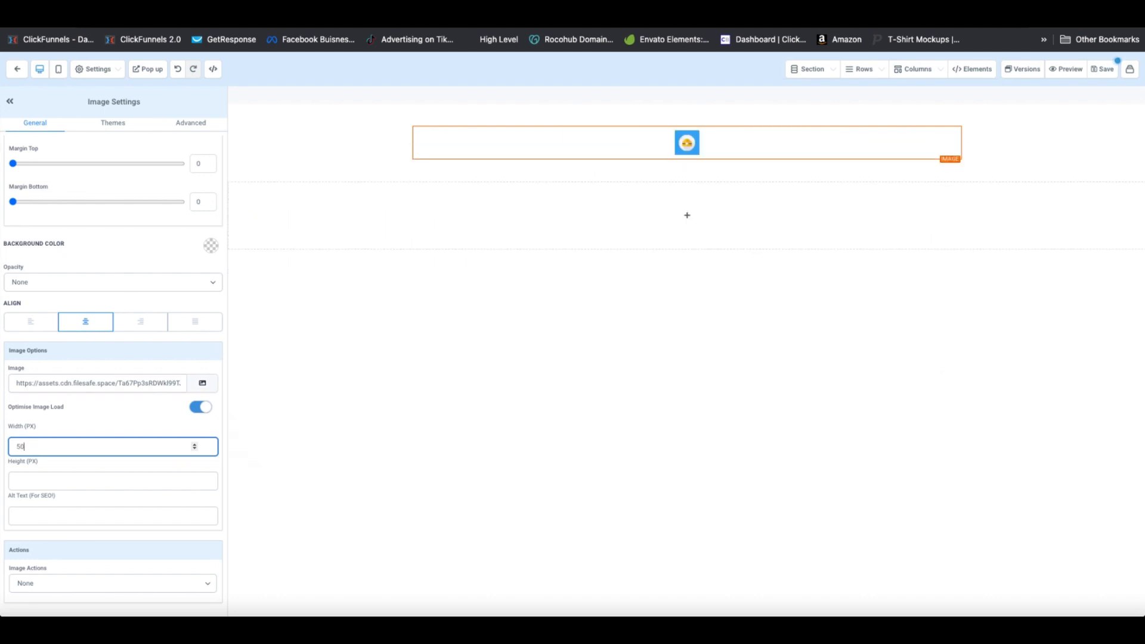
{"action": "key", "text": "BackSpace"}
{"action": "key", "text": "BackSpace"}
{"action": "type", "text": "200"}
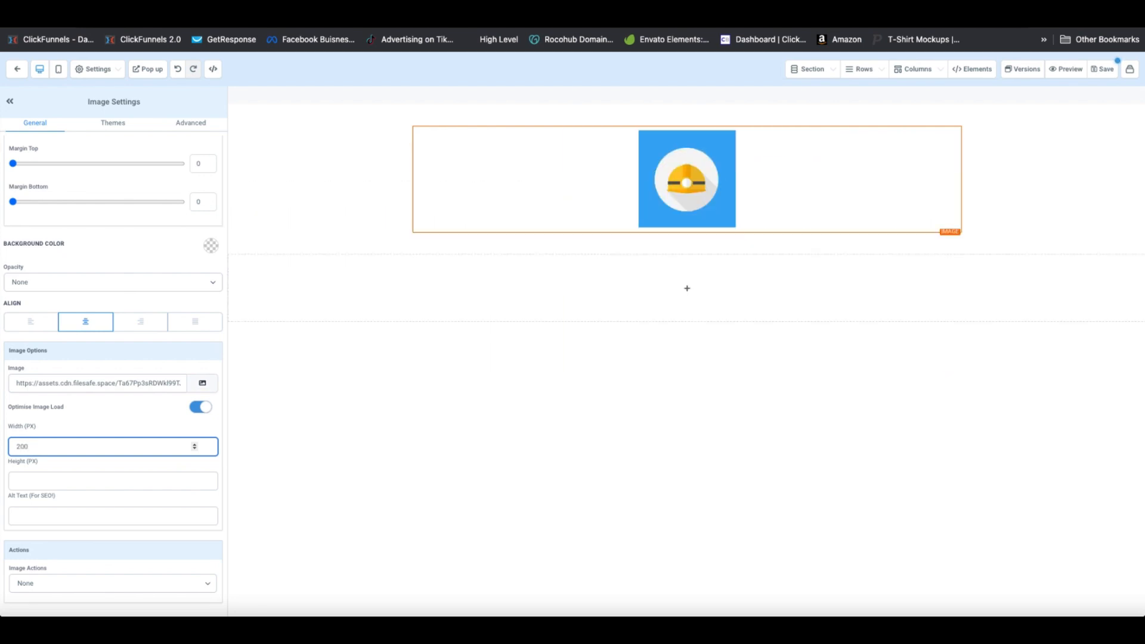
{"action": "key", "text": "BackSpace"}
{"action": "key", "text": "BackSpace"}
{"action": "key", "text": "BackSpace"}
{"action": "type", "text": "100"}
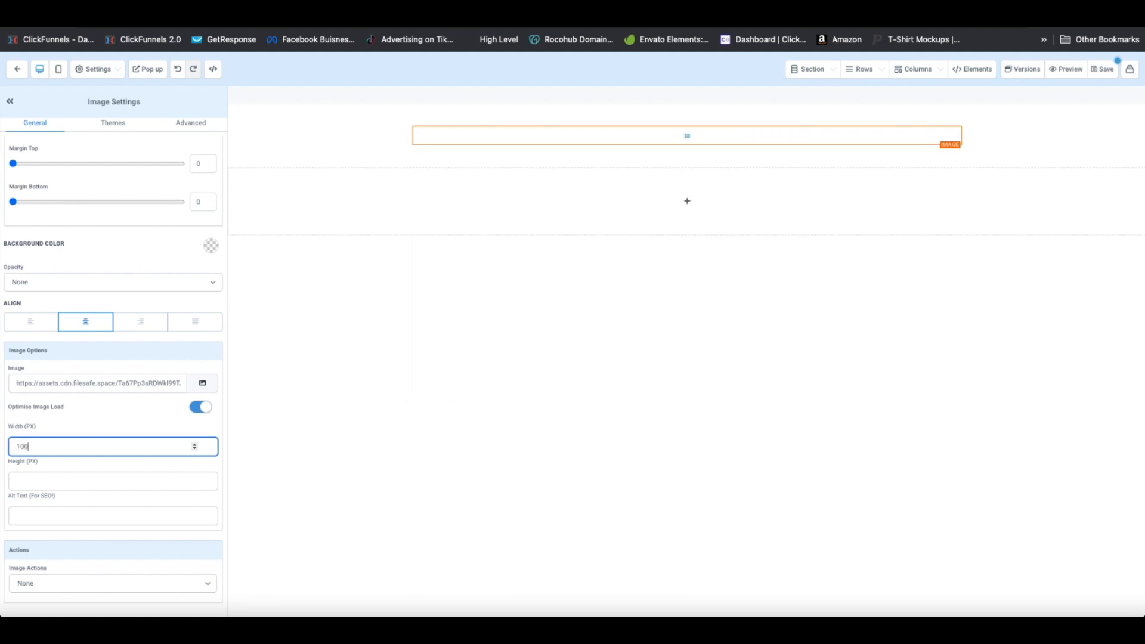
{"action": "key", "text": "BackSpace"}
{"action": "key", "text": "BackSpace"}
{"action": "type", "text": "50"}
{"action": "key", "text": "BackSpace"}
{"action": "key", "text": "BackSpace"}
{"action": "key", "text": "BackSpace"}
{"action": "type", "text": "50"}
{"action": "key", "text": "BackSpace"}
{"action": "key", "text": "BackSpace"}
{"action": "type", "text": "70"}
{"action": "left_click", "coordinate": [976, 153]}
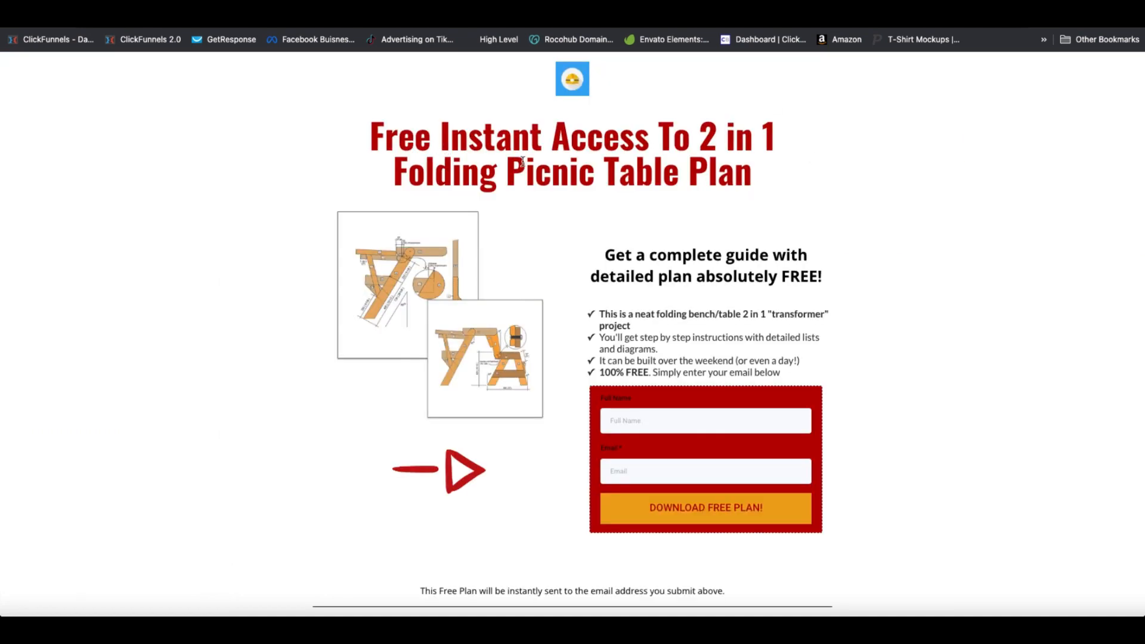
{"action": "left_click_drag", "start_coordinate": [753, 172], "coordinate": [369, 136]}
{"action": "key", "text": "ctrl+c"}
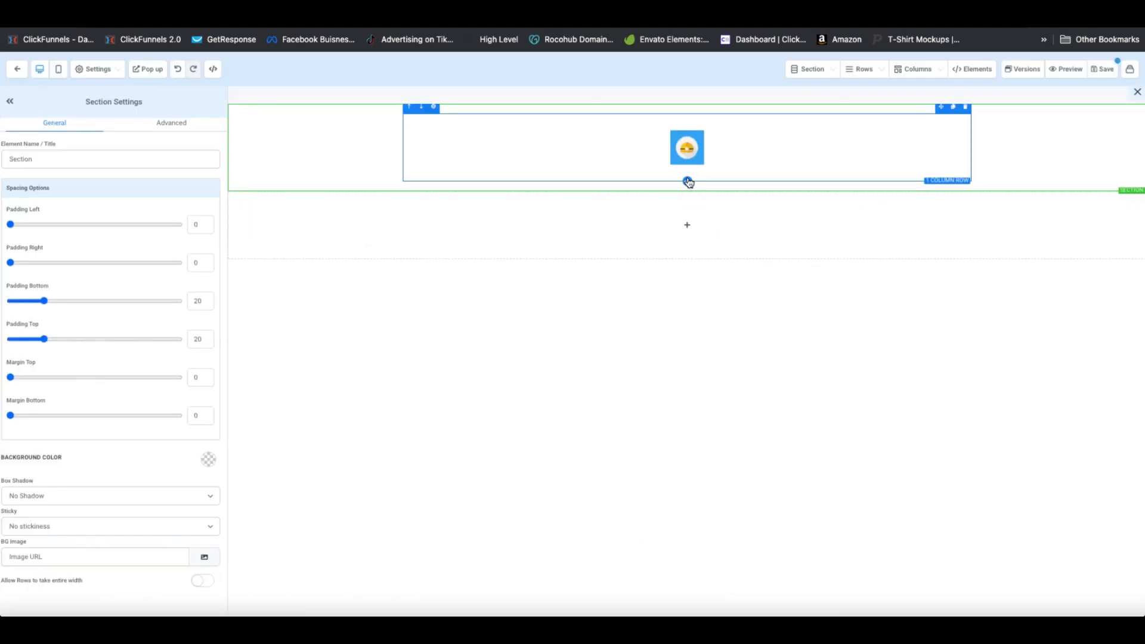
Add a one-column row under the logo with a headline holding the pasted picnic table plan title
{"action": "left_click", "coordinate": [687, 181]}
{"action": "left_click", "coordinate": [1024, 145]}
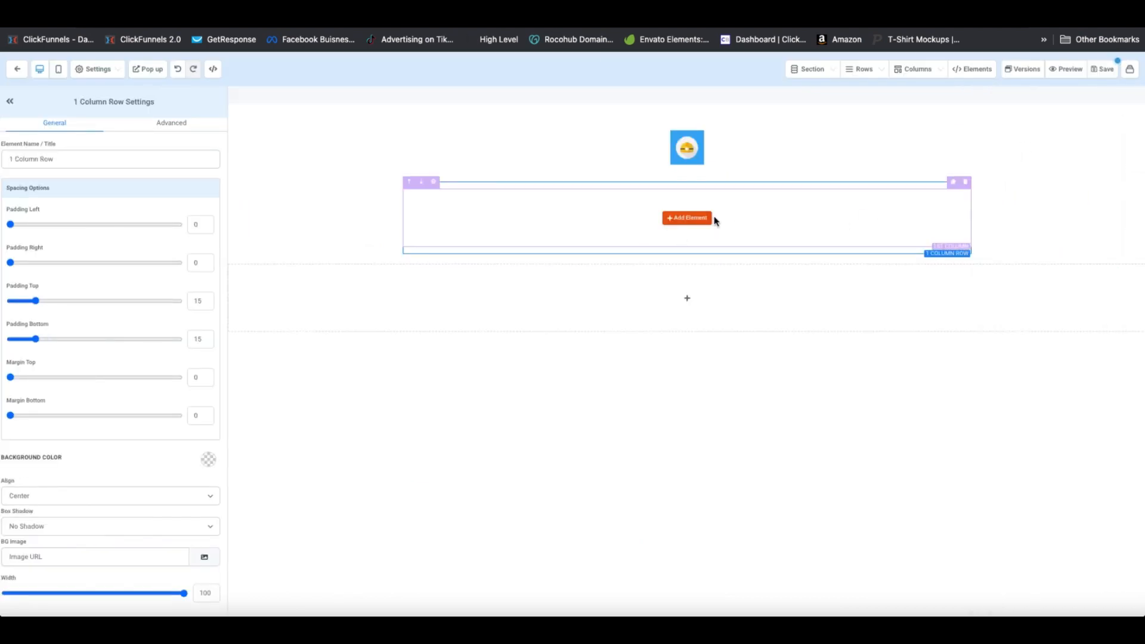
{"action": "left_click", "coordinate": [687, 218]}
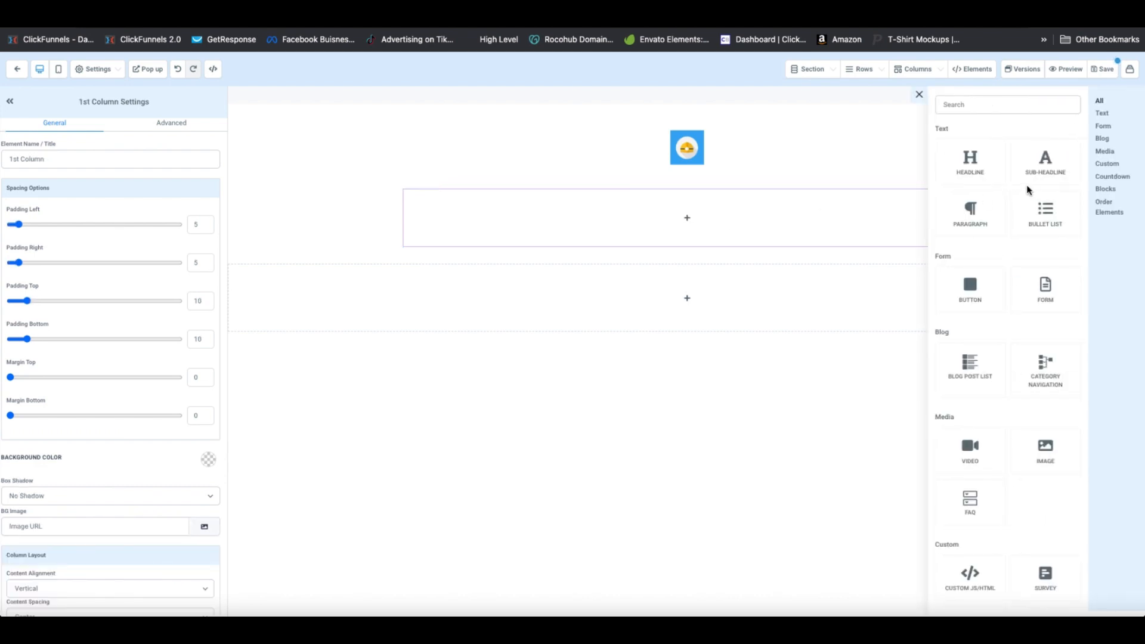
{"action": "left_click", "coordinate": [970, 160]}
{"action": "triple_click", "coordinate": [825, 194]}
{"action": "key", "text": "ctrl+v"}
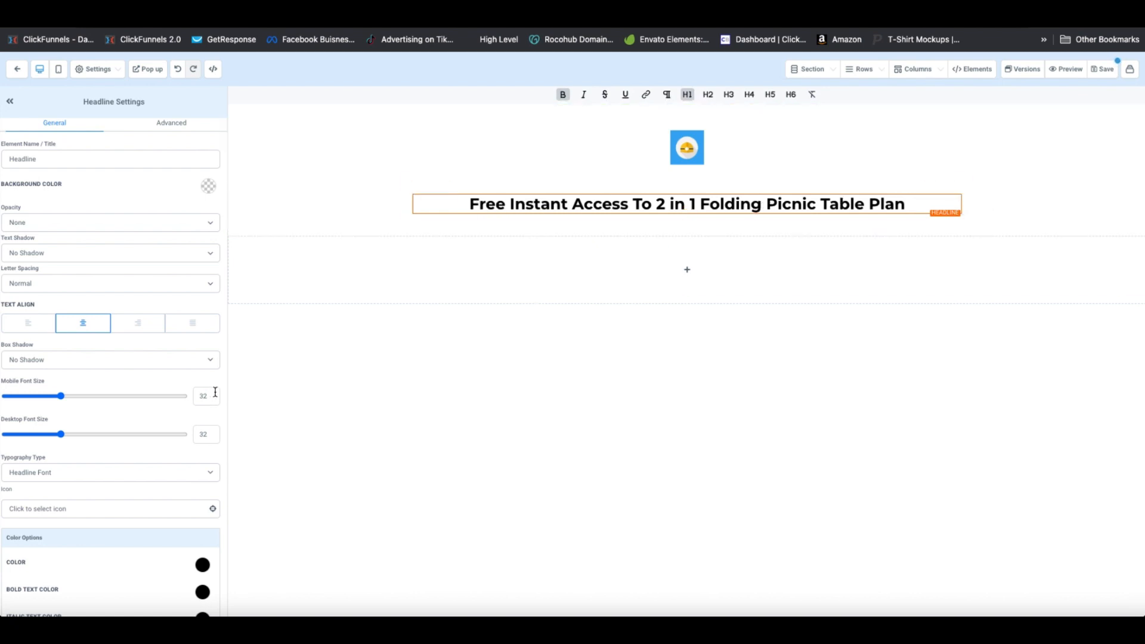
Make the headline and bold text red, size 47 on desktop, with a line break before 'Folding'
{"action": "scroll", "coordinate": [197, 345], "scroll_direction": "down", "scroll_amount": 7}
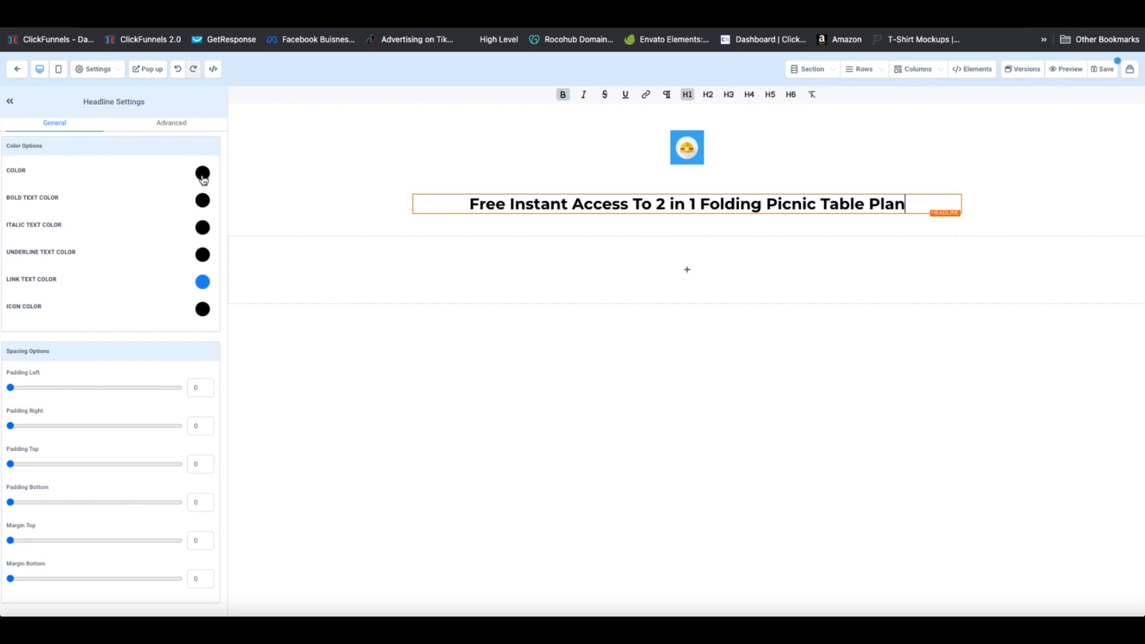
{"action": "left_click", "coordinate": [202, 174]}
{"action": "left_click", "coordinate": [111, 197]}
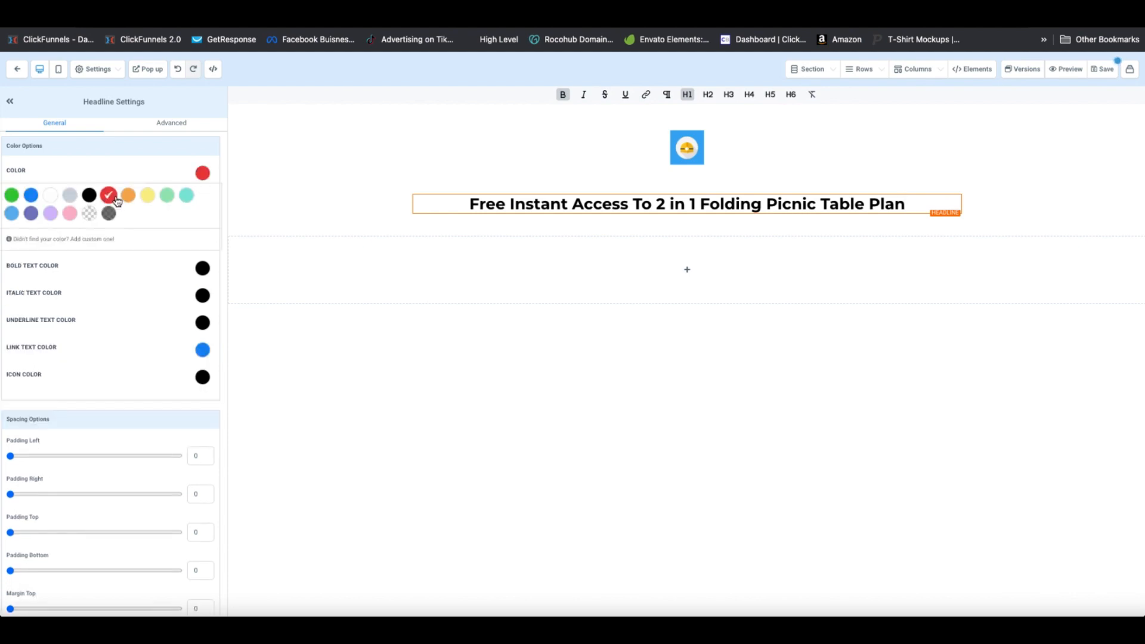
{"action": "triple_click", "coordinate": [564, 204]}
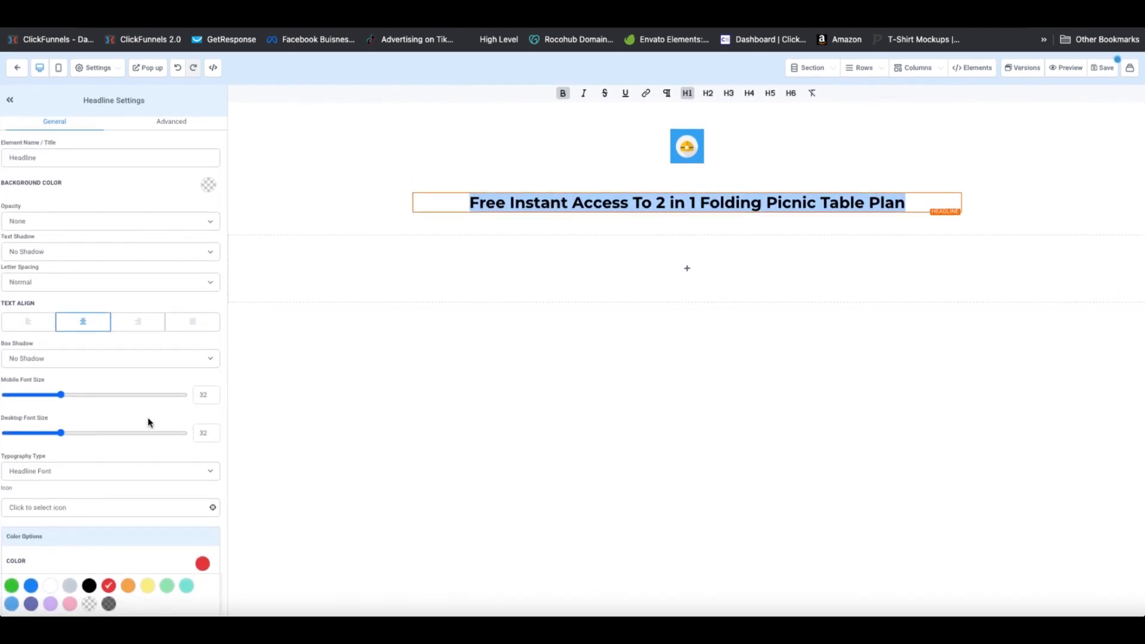
{"action": "scroll", "coordinate": [149, 422], "scroll_direction": "down", "scroll_amount": 5}
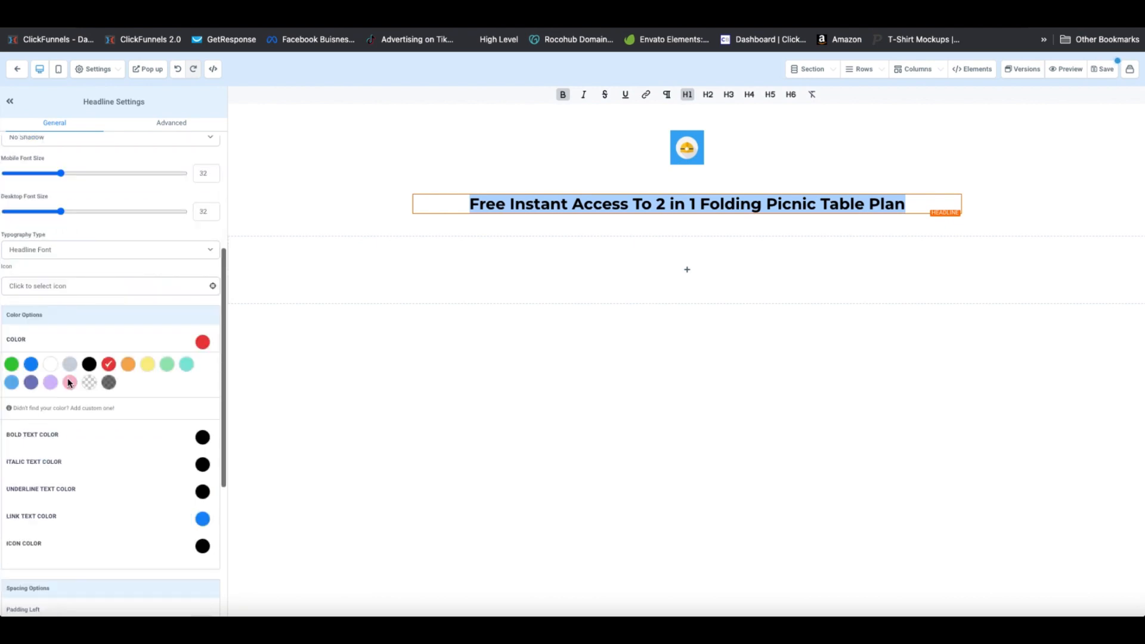
{"action": "left_click", "coordinate": [203, 437]}
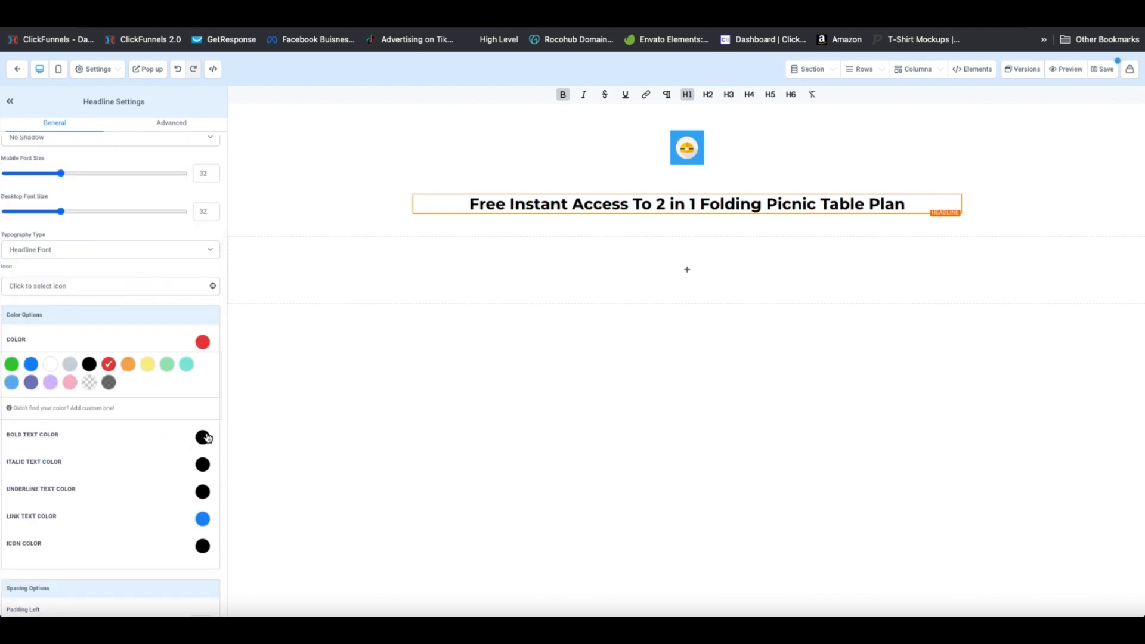
{"action": "left_click", "coordinate": [108, 459]}
{"action": "scroll", "coordinate": [153, 328], "scroll_direction": "up", "scroll_amount": 3}
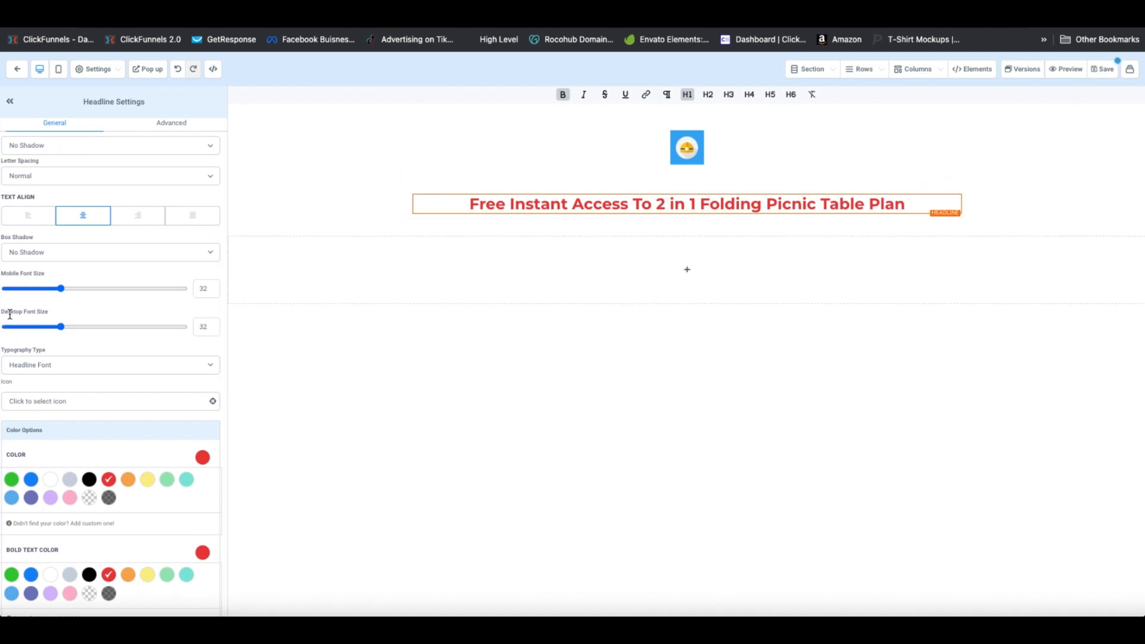
{"action": "left_click_drag", "start_coordinate": [60, 326], "coordinate": [88, 329]}
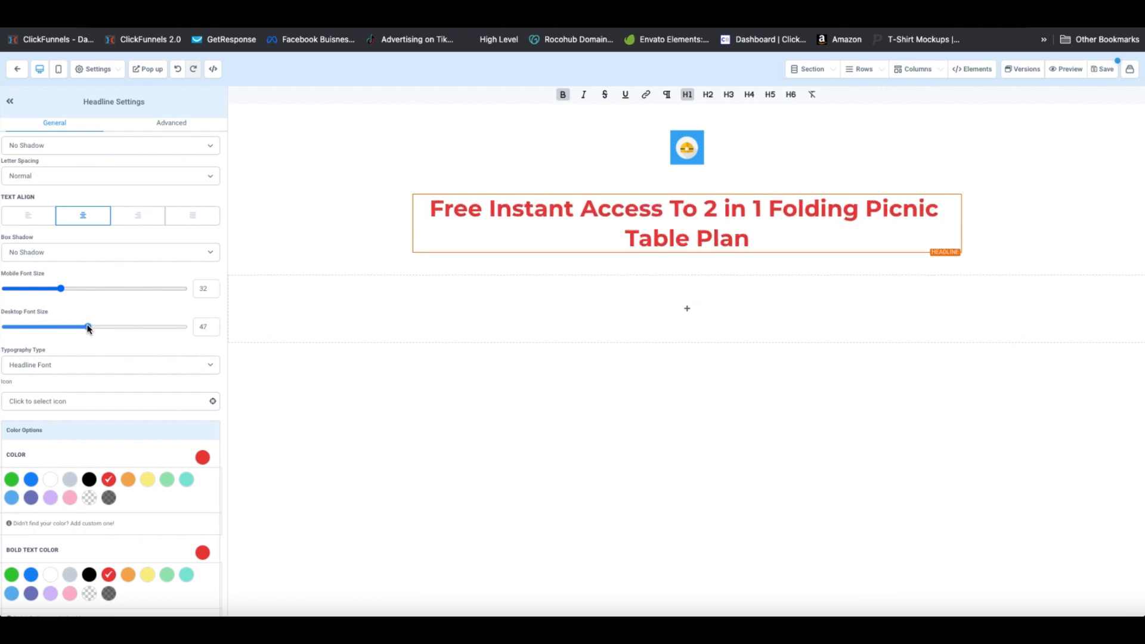
{"action": "left_click", "coordinate": [770, 214]}
{"action": "key", "text": "Return"}
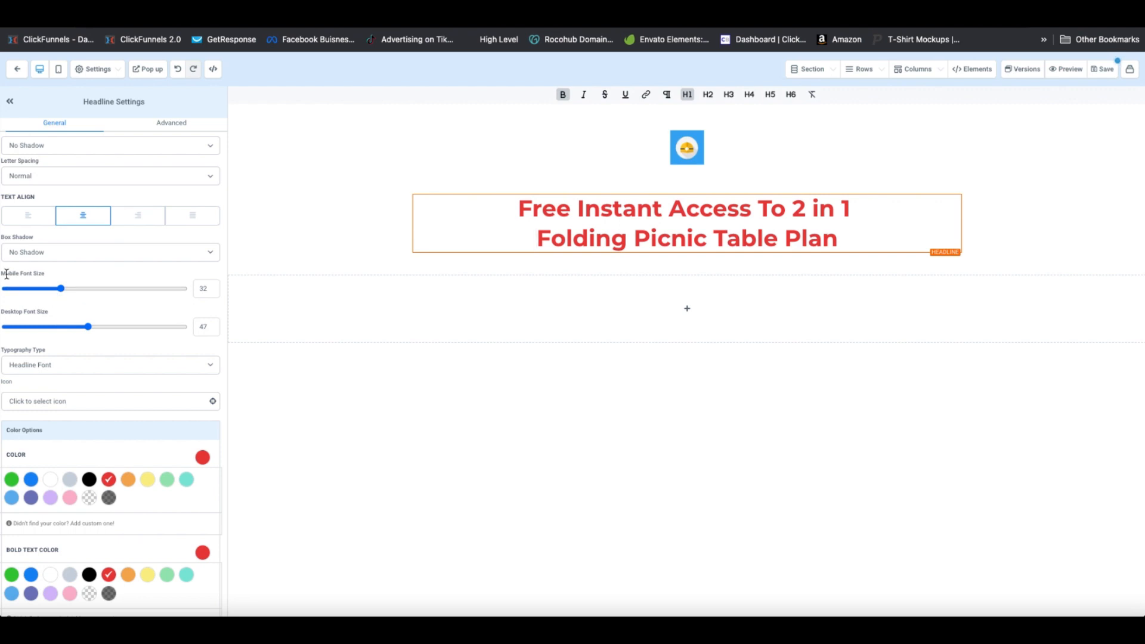
Set the headline's mobile font size to 37, comparing phone and desktop views
{"action": "left_click", "coordinate": [59, 69]}
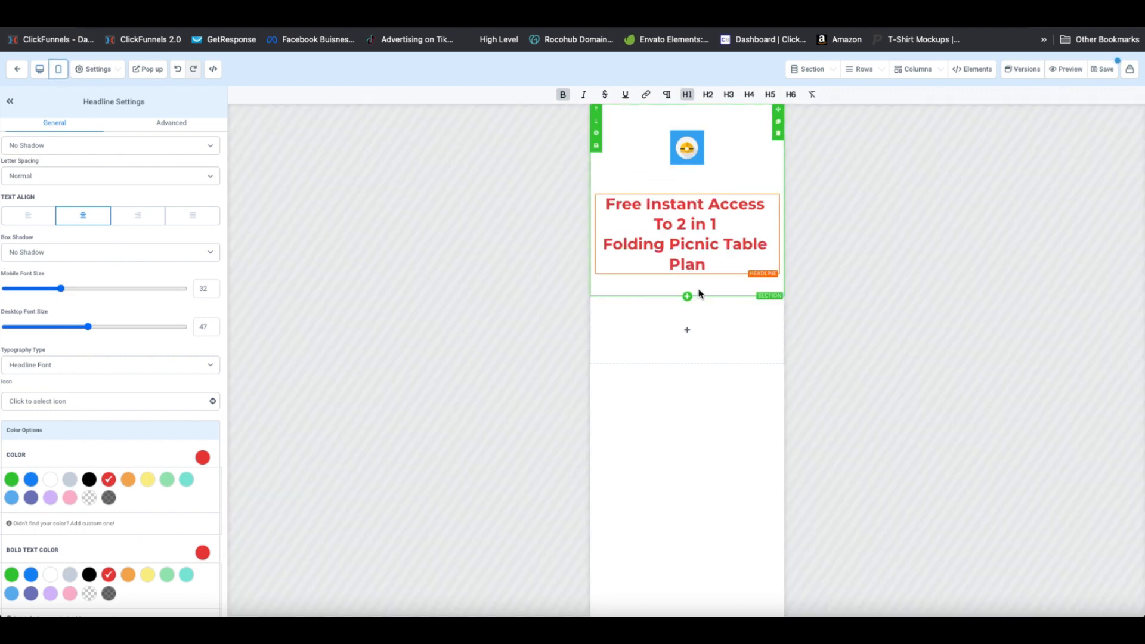
{"action": "mouse_move", "coordinate": [61, 289]}
{"action": "left_mouse_down"}
{"action": "mouse_move", "coordinate": [80, 290]}
{"action": "mouse_move", "coordinate": [70, 290]}
{"action": "left_mouse_up"}
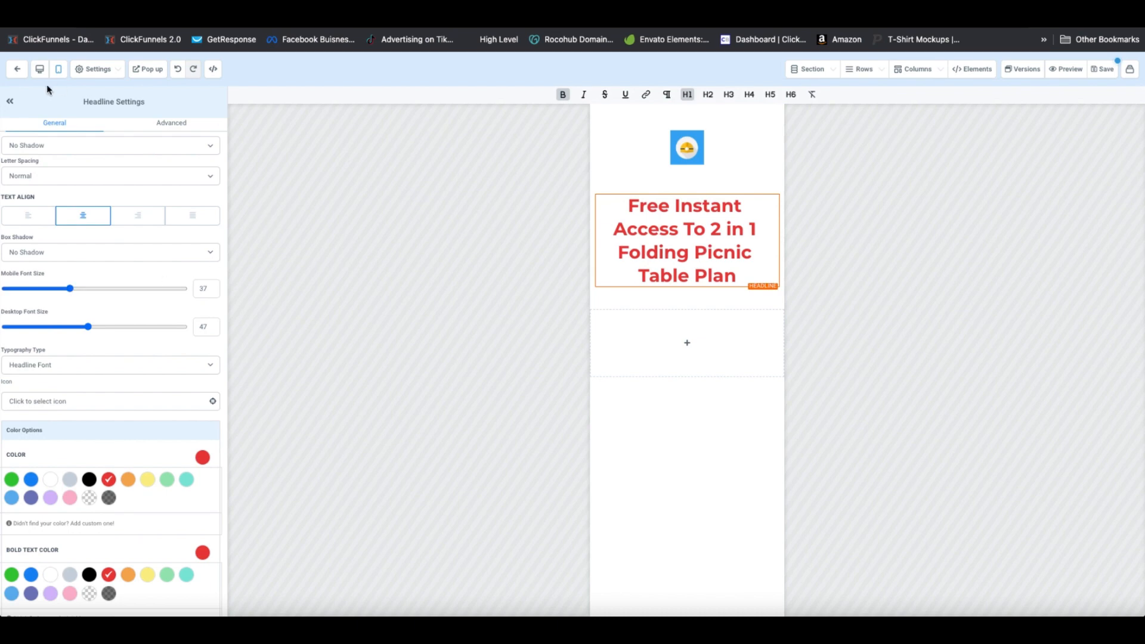
{"action": "left_click", "coordinate": [40, 69]}
{"action": "left_click", "coordinate": [59, 70]}
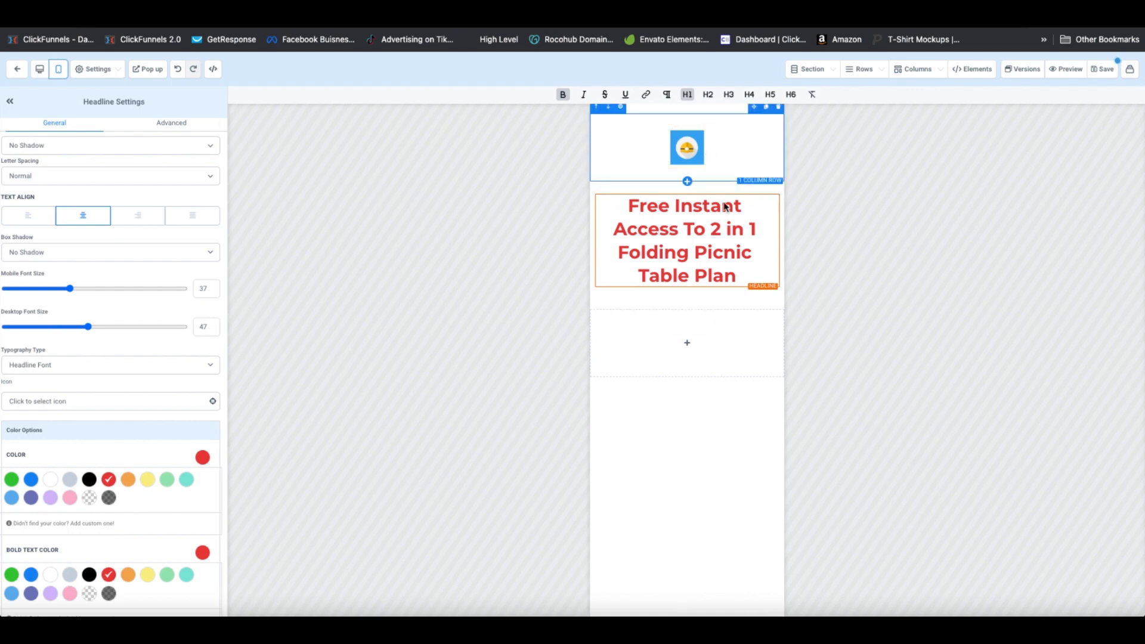
{"action": "left_click", "coordinate": [38, 69]}
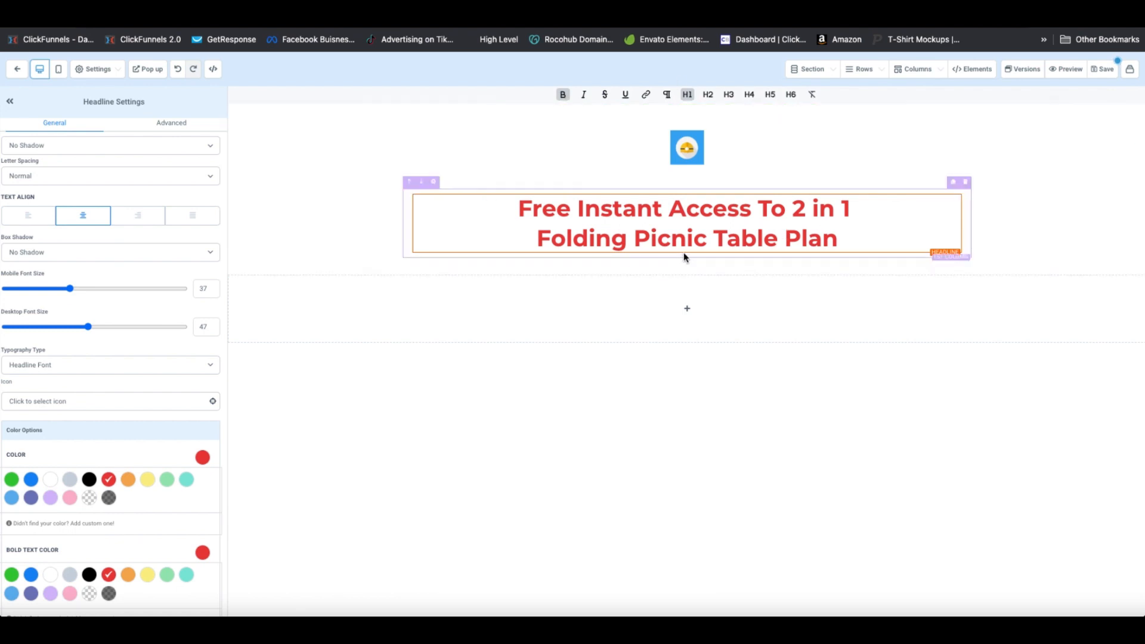
Add a two-column row with the FoldingPicnicPlanPreviewImage in the left column
{"action": "left_click", "coordinate": [689, 265]}
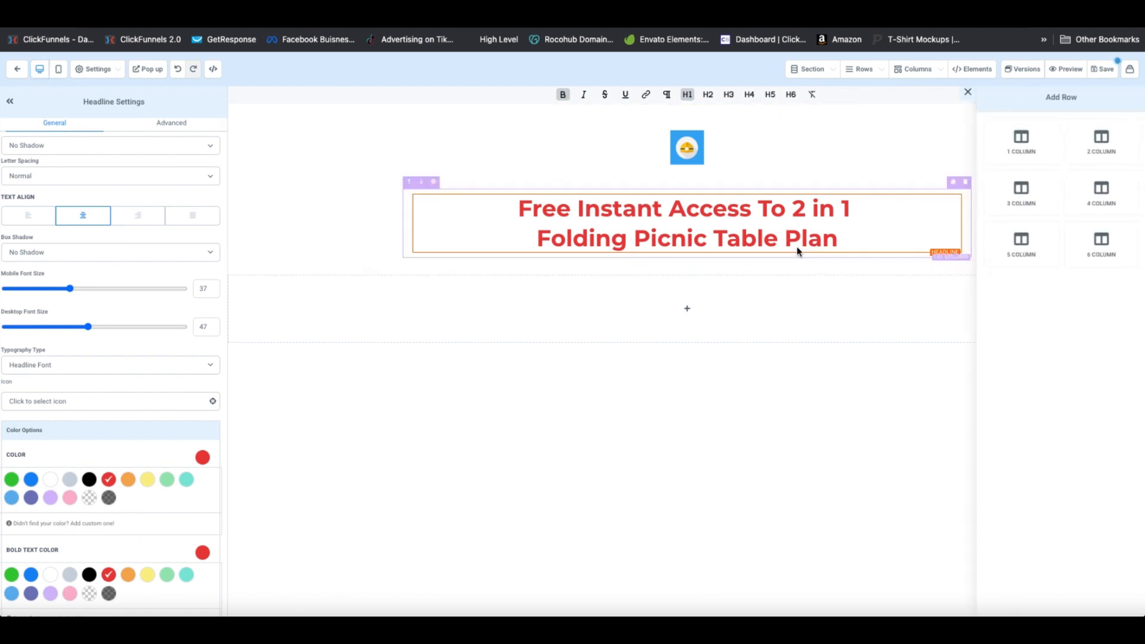
{"action": "left_click", "coordinate": [1078, 143]}
{"action": "left_click", "coordinate": [546, 303]}
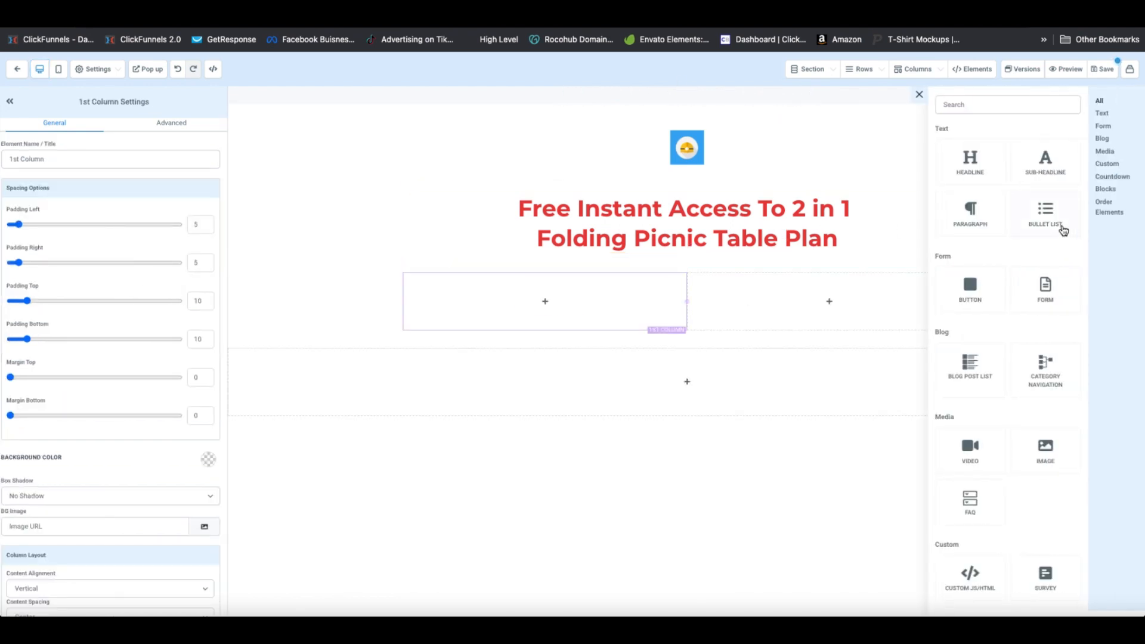
{"action": "left_click", "coordinate": [1045, 449]}
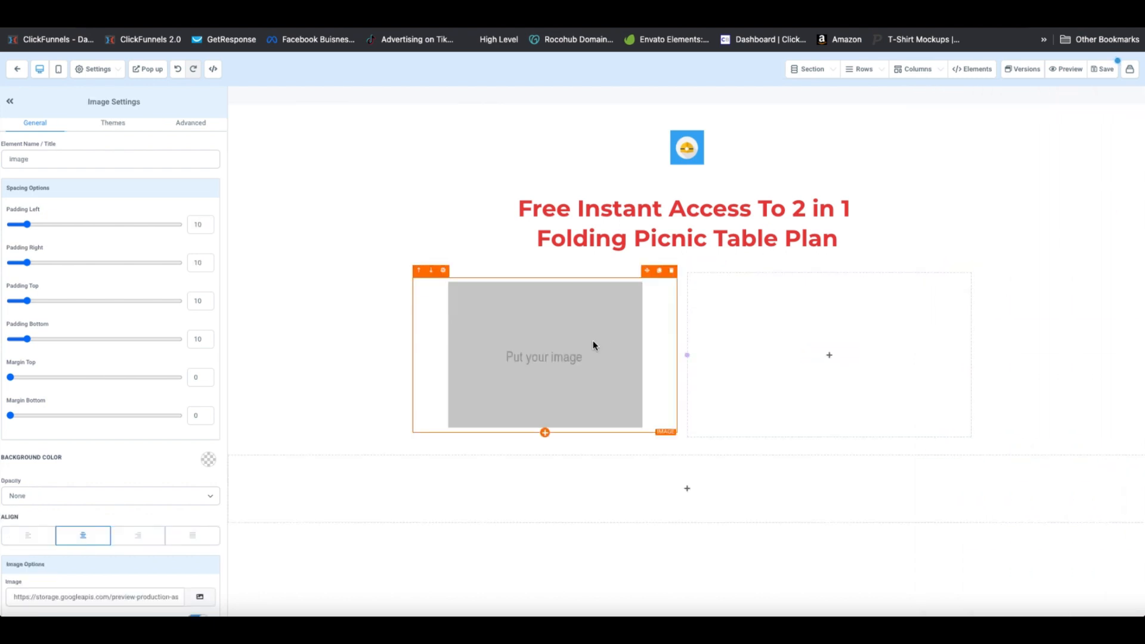
{"action": "left_click", "coordinate": [593, 340]}
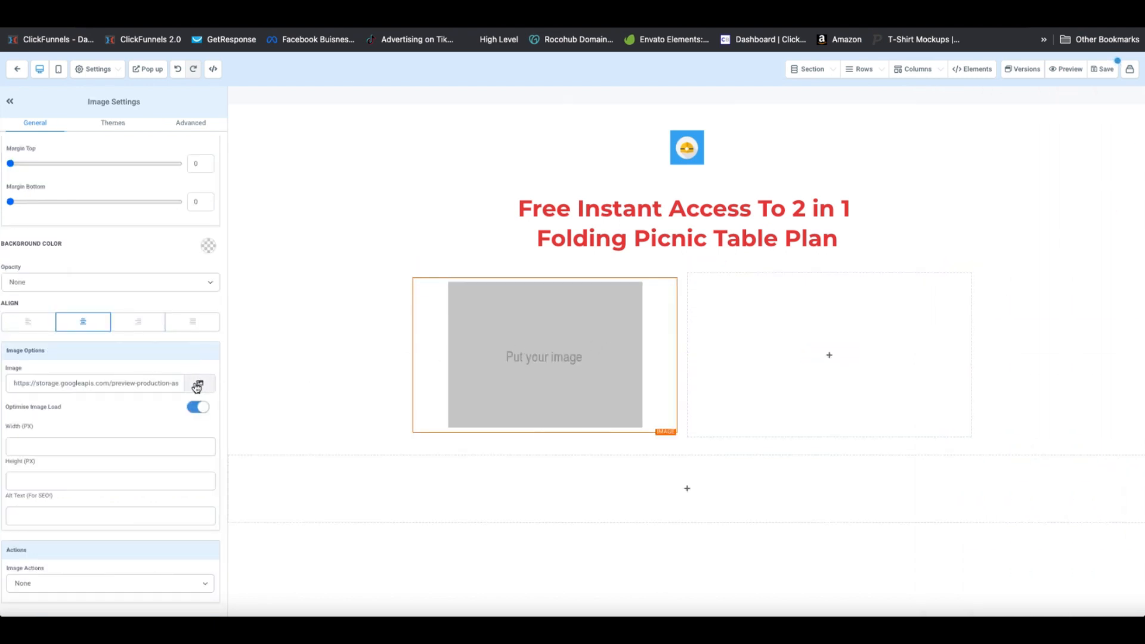
{"action": "left_click", "coordinate": [199, 385]}
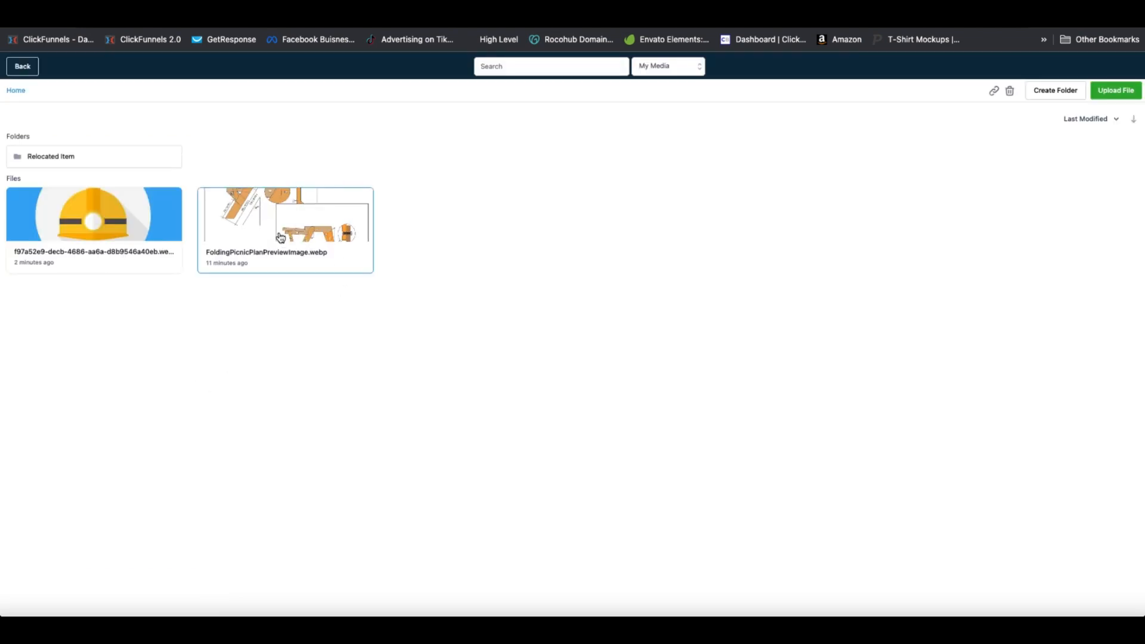
{"action": "left_click", "coordinate": [280, 238]}
{"action": "left_click", "coordinate": [281, 238]}
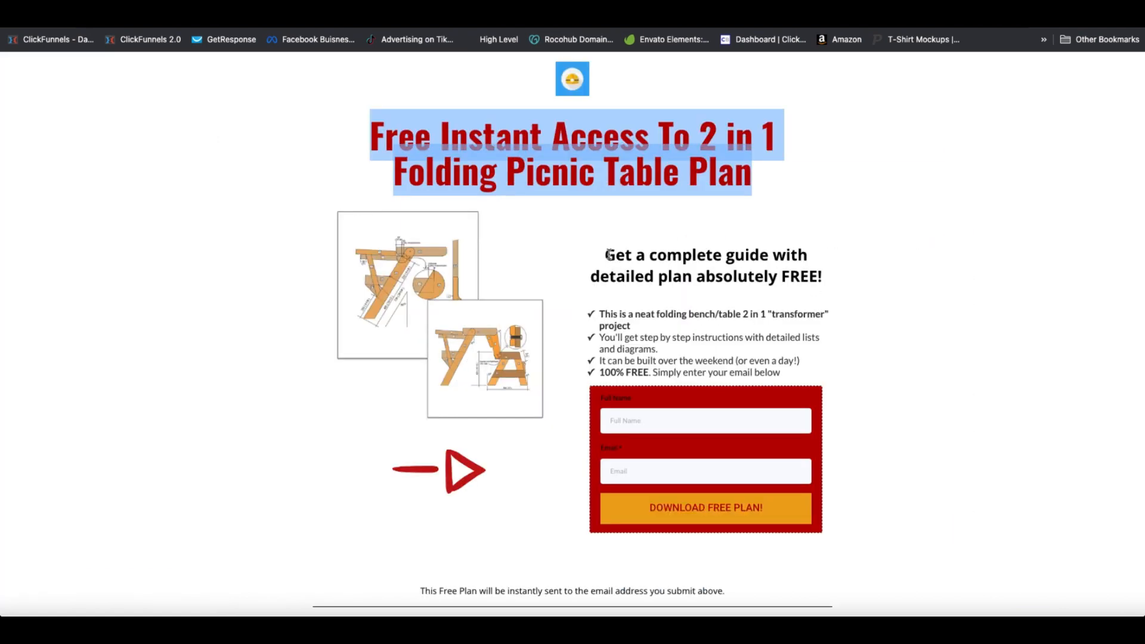
Add a sub headline element to the empty right column
{"action": "left_click_drag", "start_coordinate": [607, 255], "coordinate": [818, 373]}
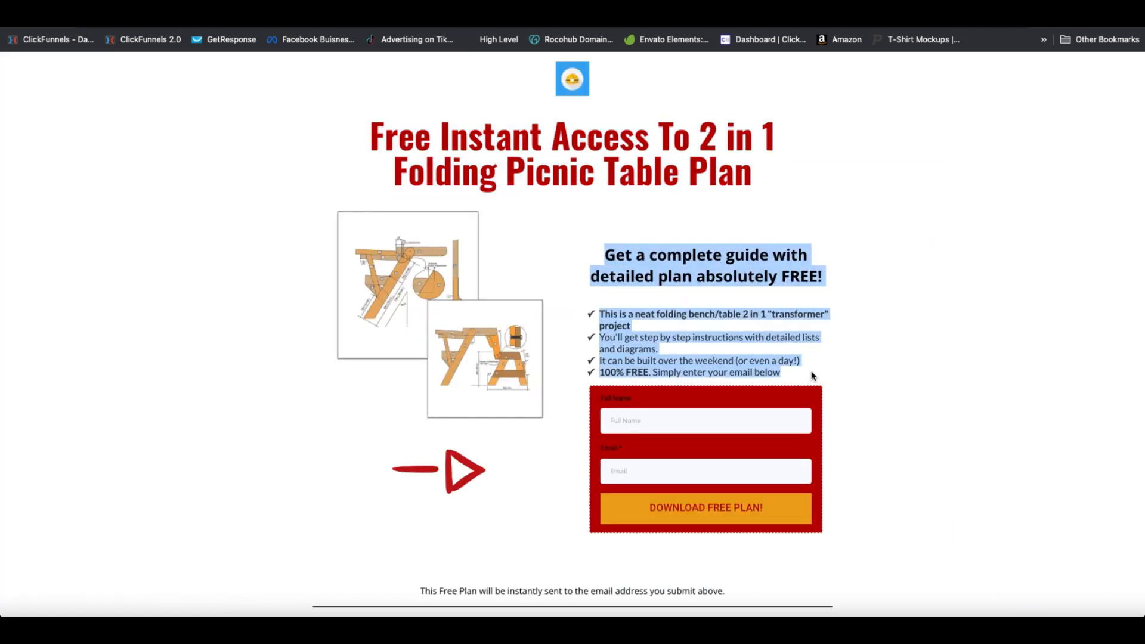
{"action": "left_click", "coordinate": [821, 370]}
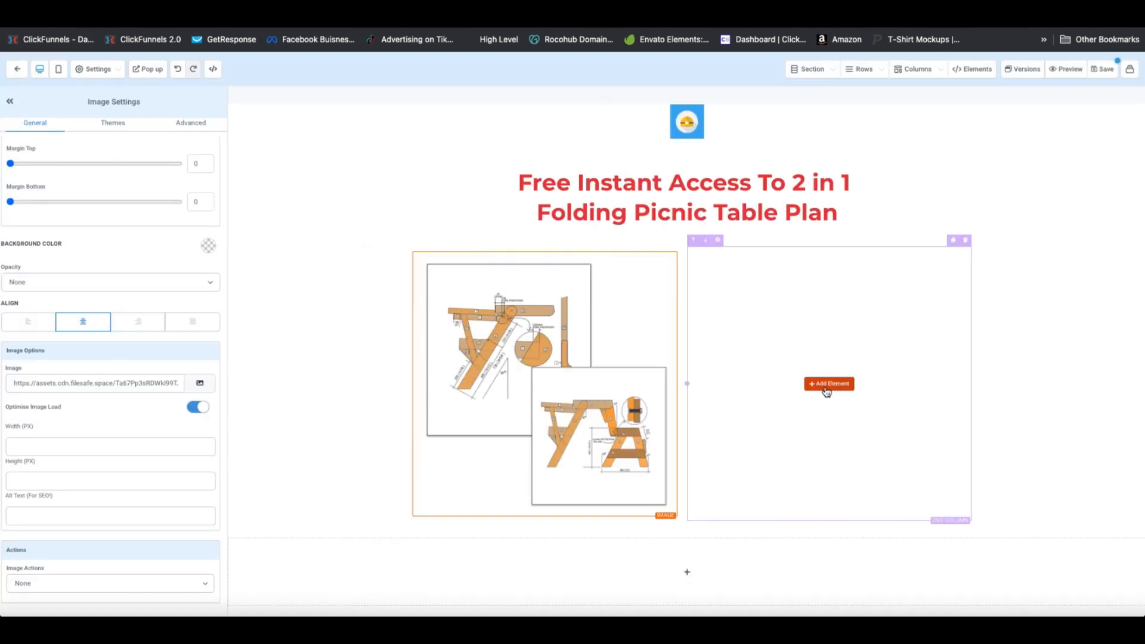
{"action": "left_click", "coordinate": [833, 383]}
{"action": "left_click", "coordinate": [1037, 175]}
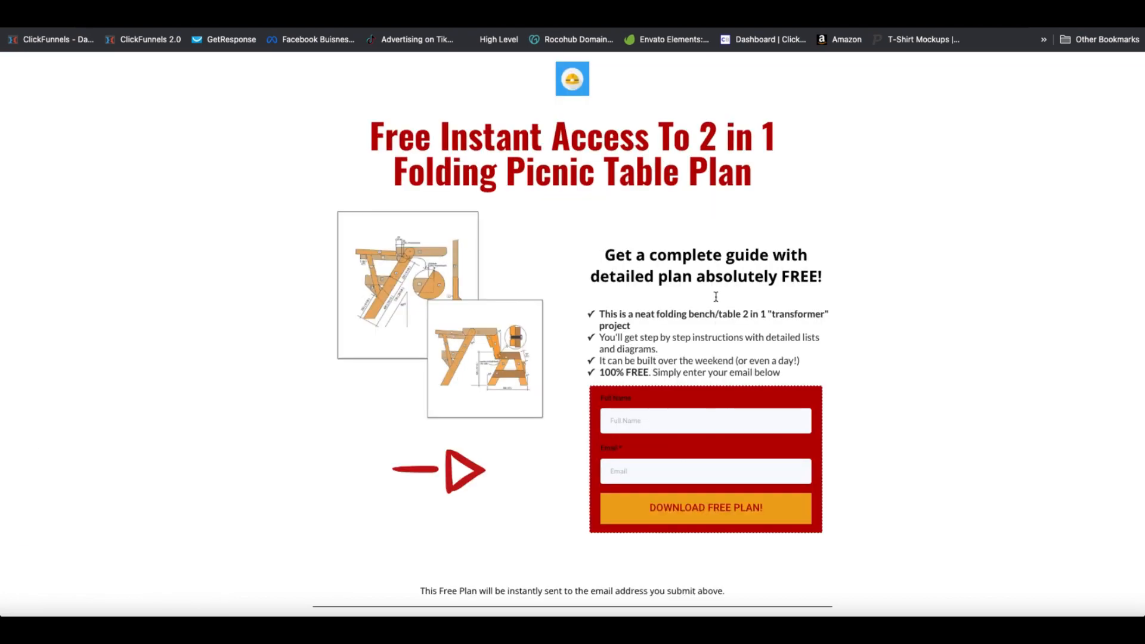
Copy the reference heading and add a bullet list with the four pasted bullet points
{"action": "left_click_drag", "start_coordinate": [822, 277], "coordinate": [583, 263]}
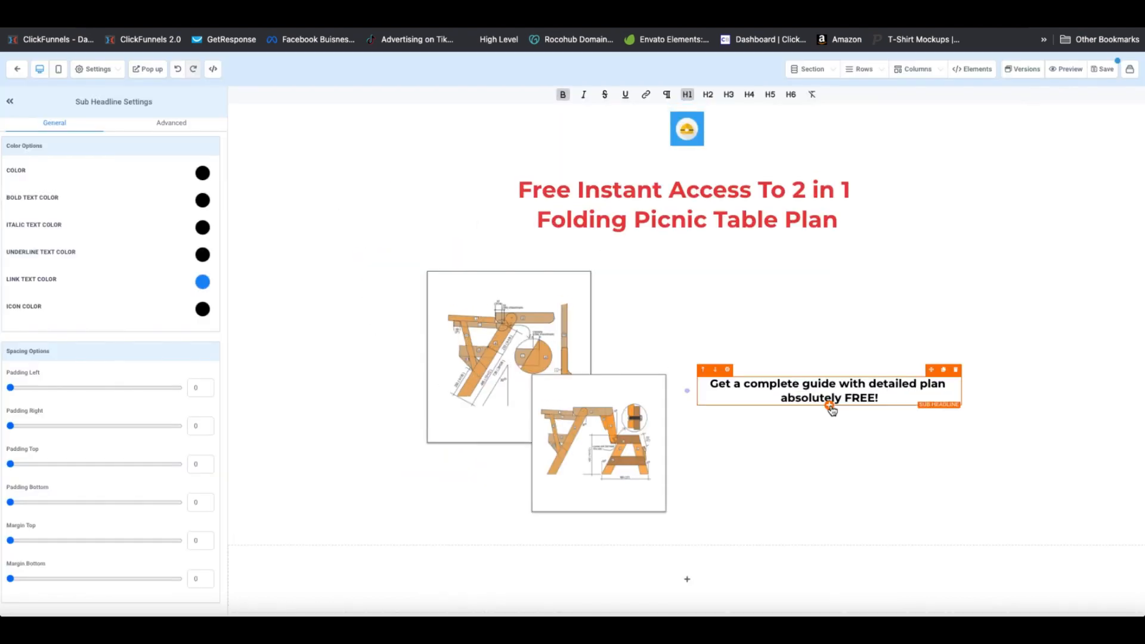
{"action": "left_click", "coordinate": [949, 367]}
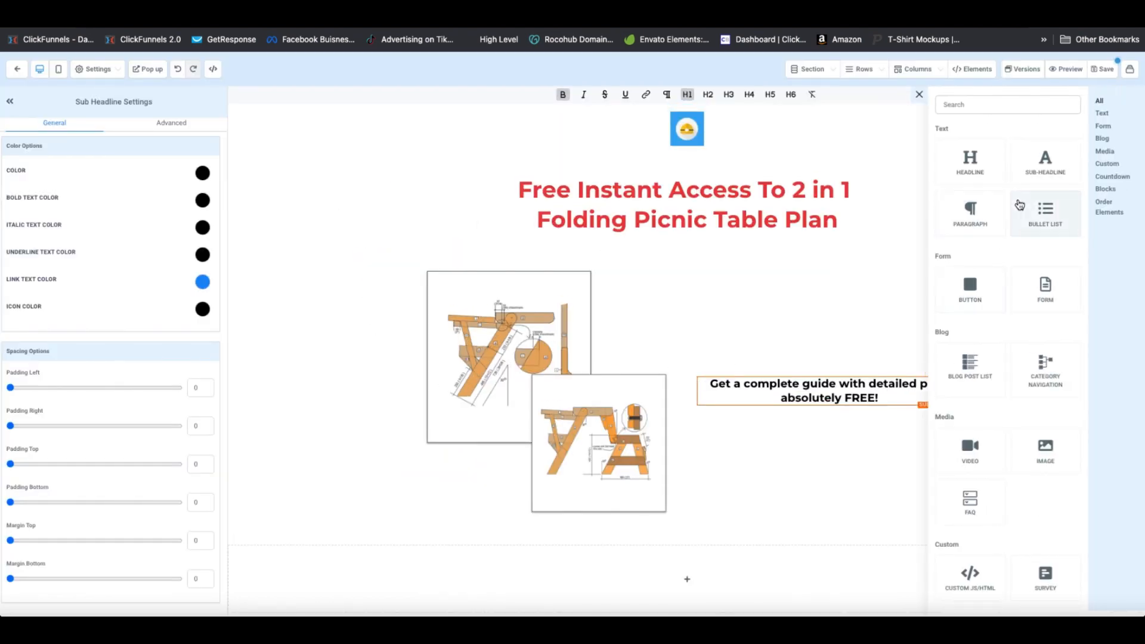
{"action": "left_click", "coordinate": [1046, 225]}
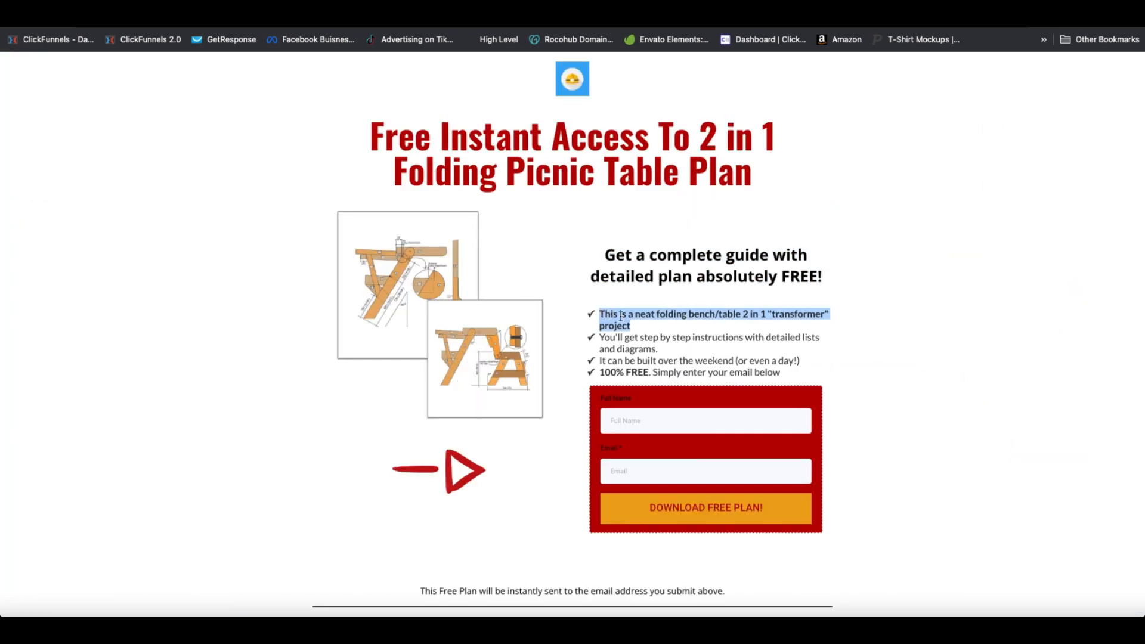
{"action": "type", "text": "This is a neat folding bench/table 2 in 1 \"transformer\" project You'll get step by step instructions with detailed lists and diagrams. It can be built over the weekend (or even a day!)"}
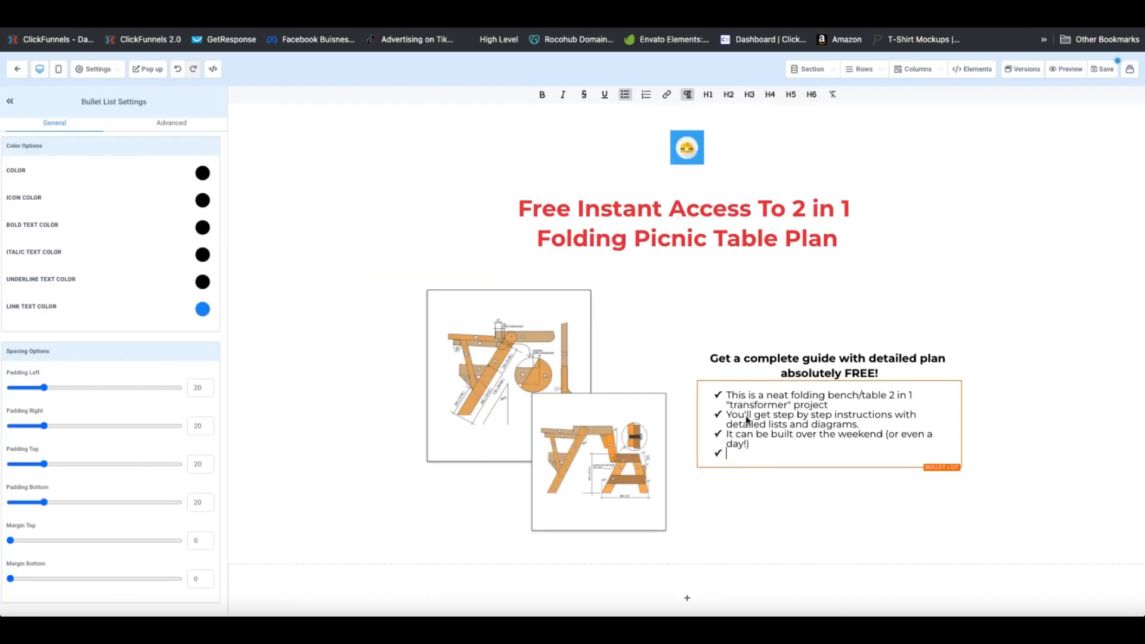
{"action": "left_click", "coordinate": [798, 477]}
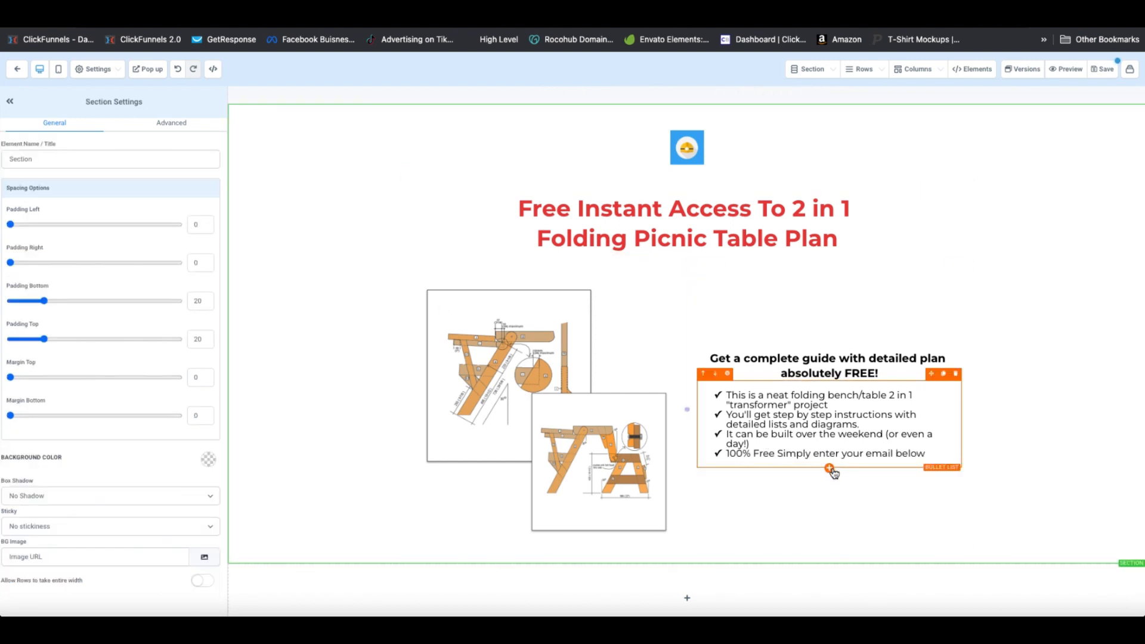
{"action": "left_click", "coordinate": [829, 468]}
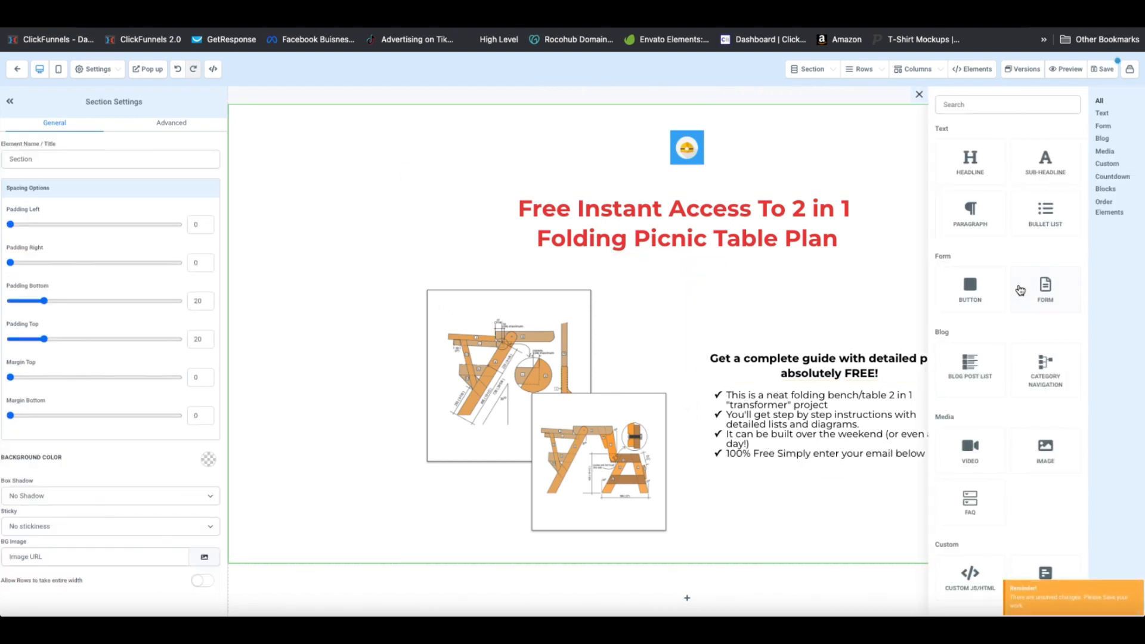
{"action": "left_click", "coordinate": [789, 497]}
{"action": "scroll", "coordinate": [788, 499], "scroll_direction": "down", "scroll_amount": 1}
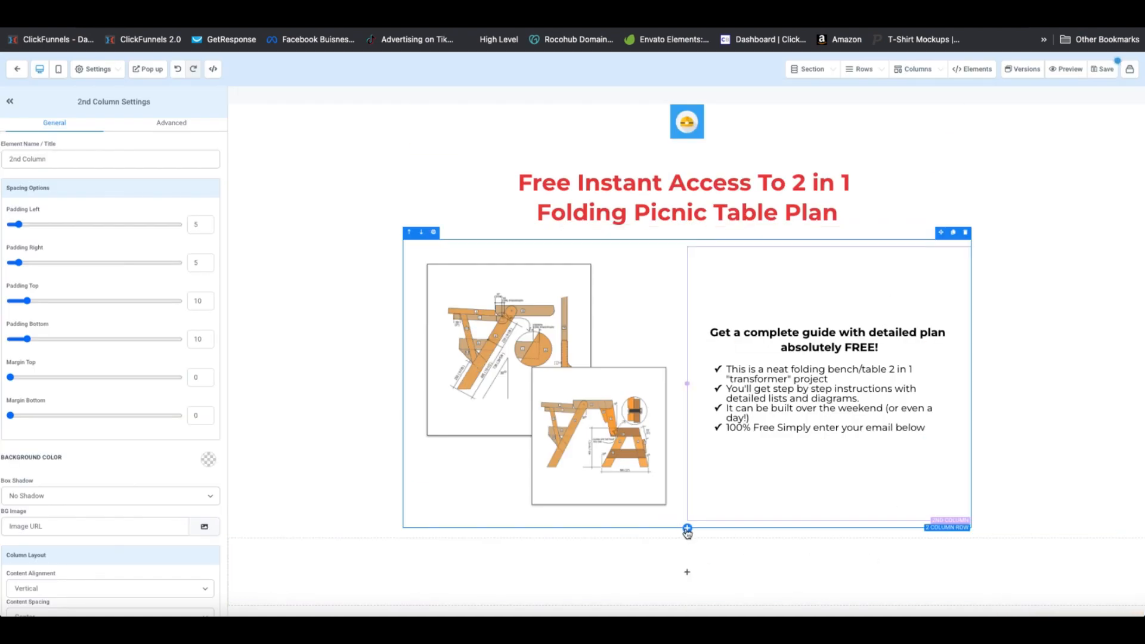
Add a one-column row with a form element below, save the page, and return to Funnels
{"action": "left_click", "coordinate": [687, 534]}
{"action": "left_click", "coordinate": [1021, 142]}
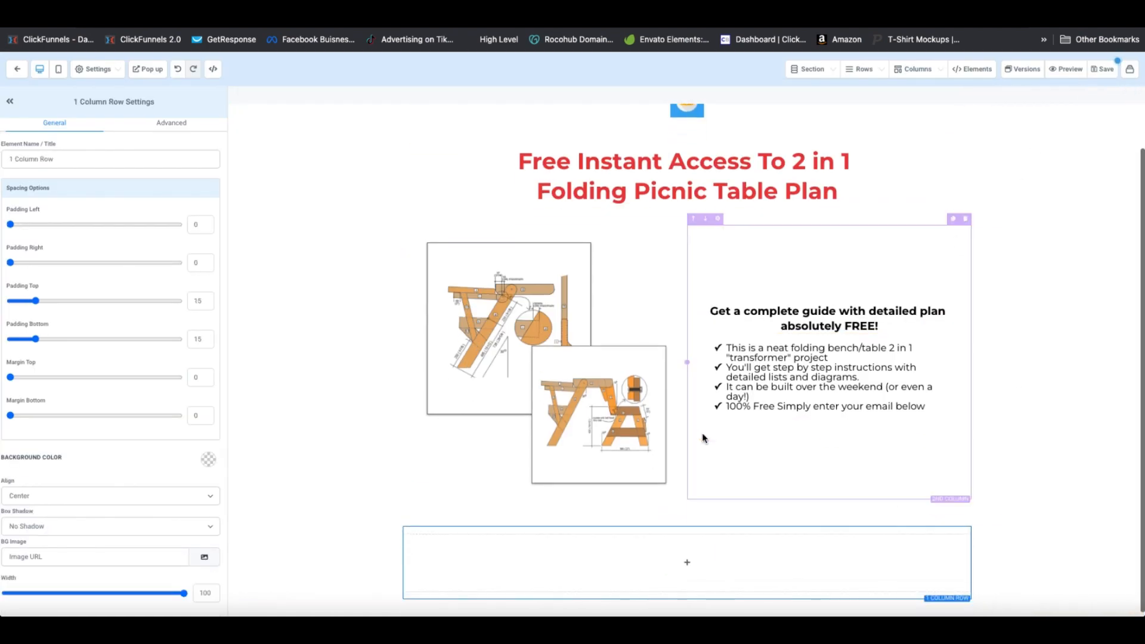
{"action": "left_click", "coordinate": [678, 564]}
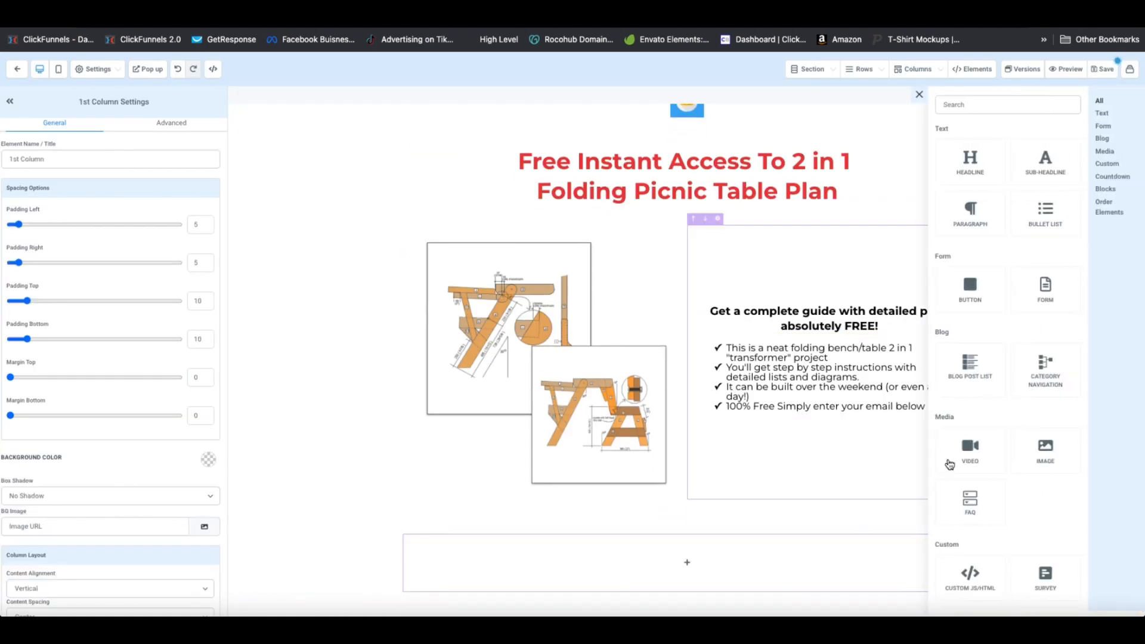
{"action": "scroll", "coordinate": [1008, 370], "scroll_direction": "down", "scroll_amount": 1}
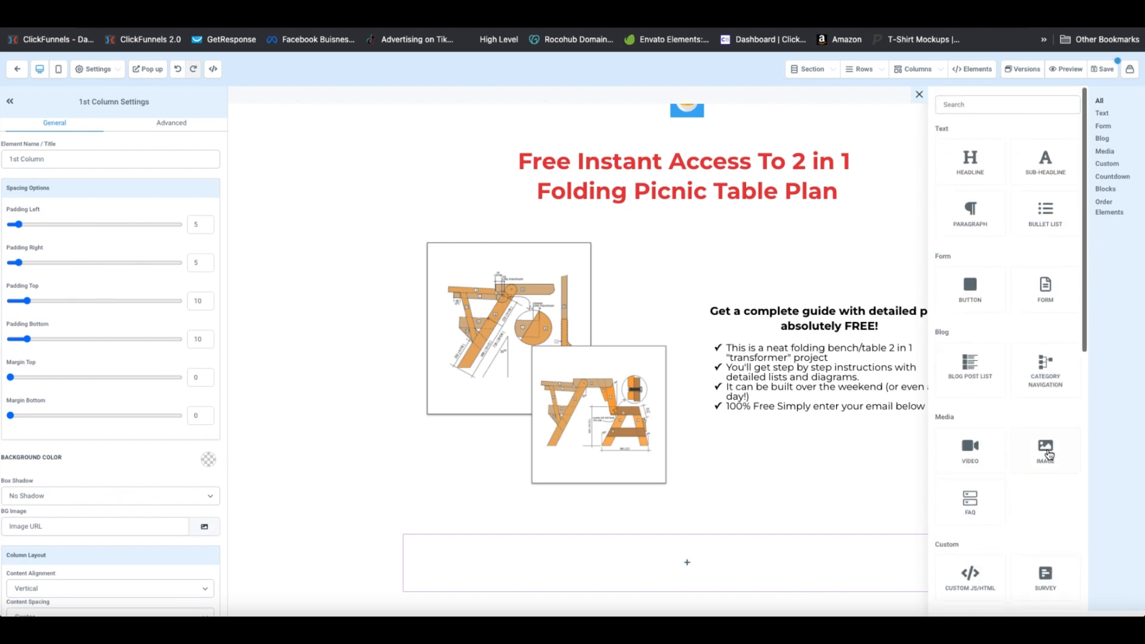
{"action": "left_click", "coordinate": [1051, 232]}
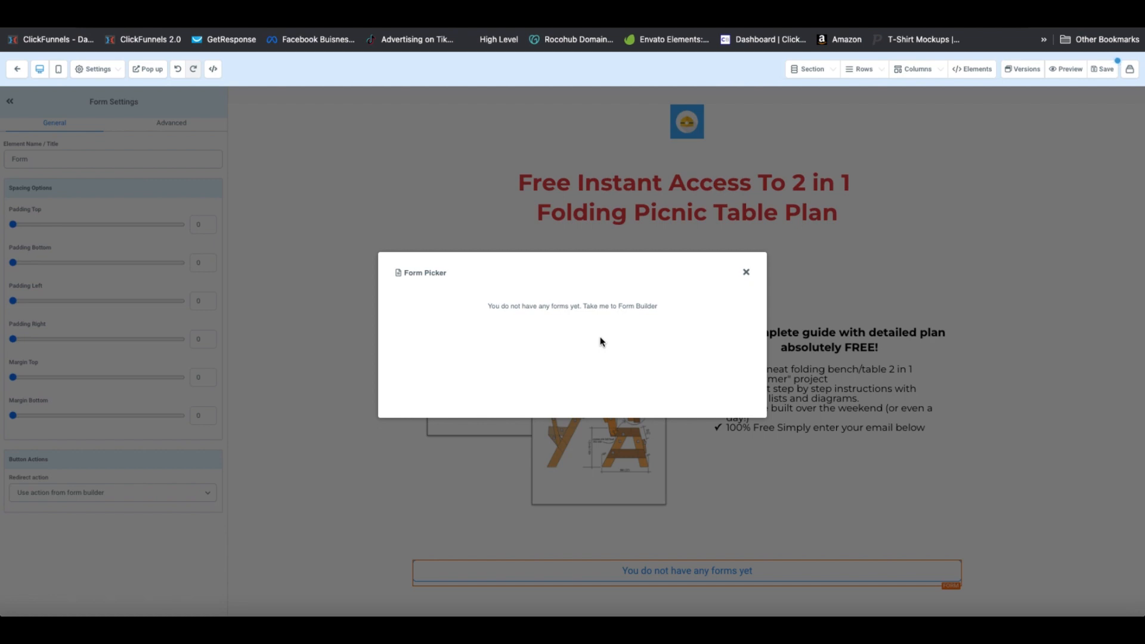
{"action": "left_click", "coordinate": [746, 272]}
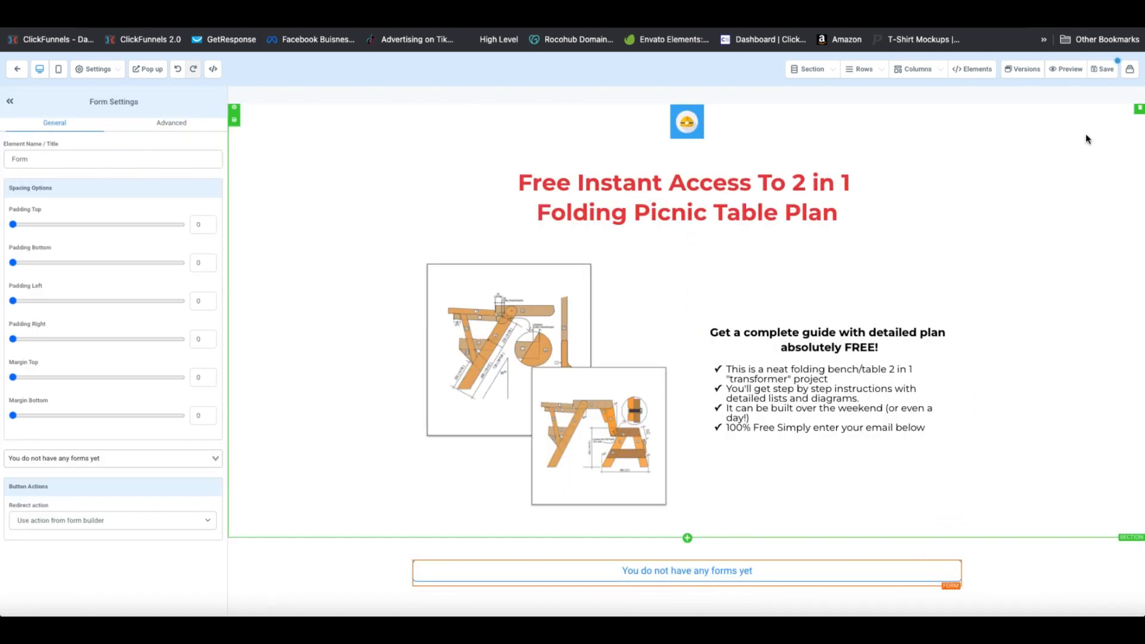
{"action": "left_click", "coordinate": [1101, 68]}
{"action": "left_click", "coordinate": [1003, 157]}
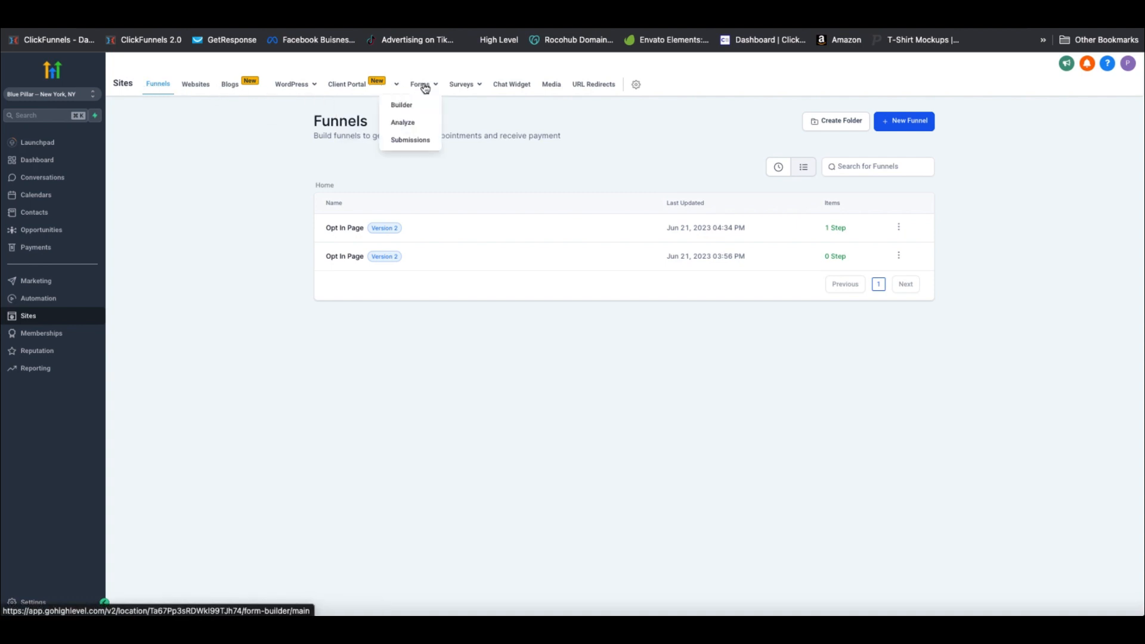
Open the forms builder and start a new form
{"action": "left_click", "coordinate": [409, 108]}
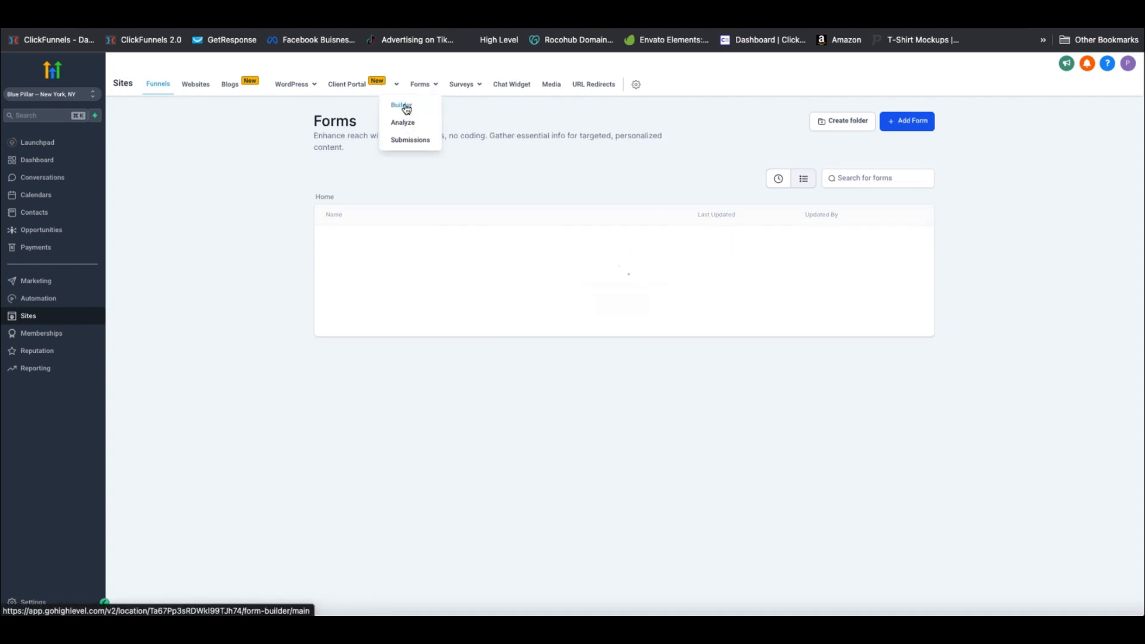
{"action": "left_click", "coordinate": [622, 304]}
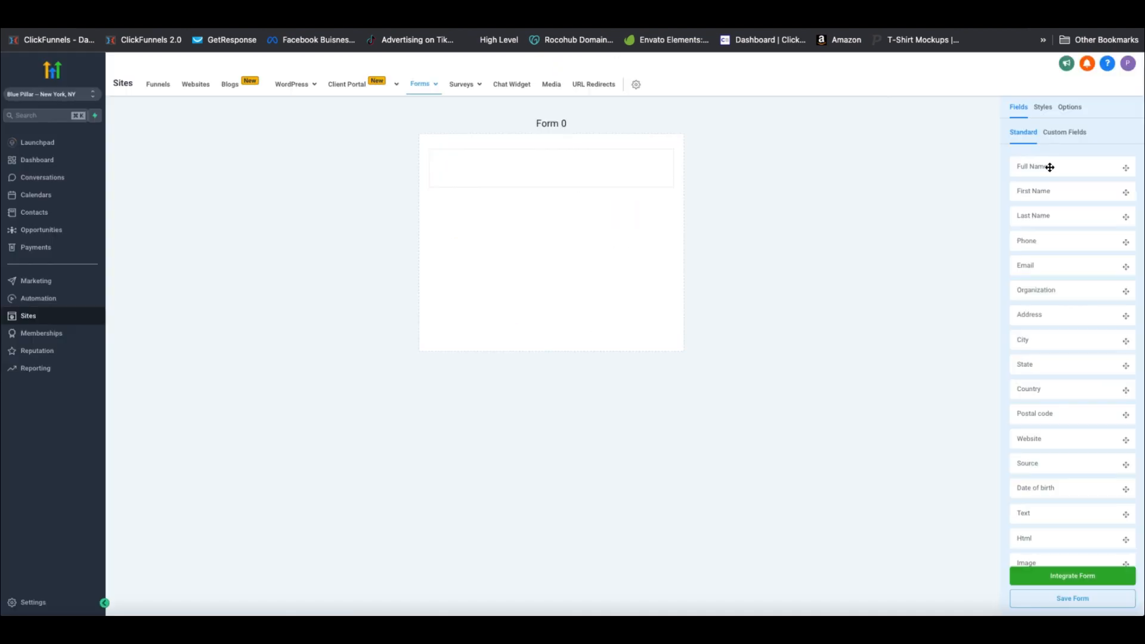
Add Full Name and Email fields and a DOWNLOAD FREE PLAN! button to Form 0
{"action": "left_click_drag", "start_coordinate": [1050, 167], "coordinate": [509, 163]}
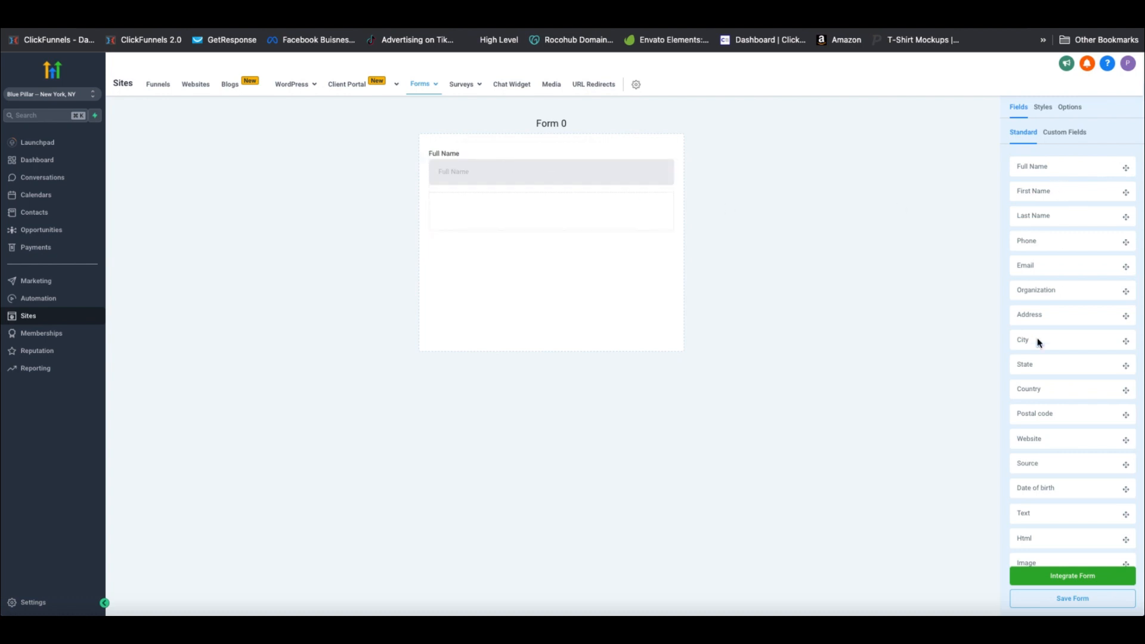
{"action": "left_click_drag", "start_coordinate": [1053, 275], "coordinate": [484, 226]}
{"action": "scroll", "coordinate": [1043, 537], "scroll_direction": "down", "scroll_amount": 2}
{"action": "left_click_drag", "start_coordinate": [1021, 533], "coordinate": [513, 248]}
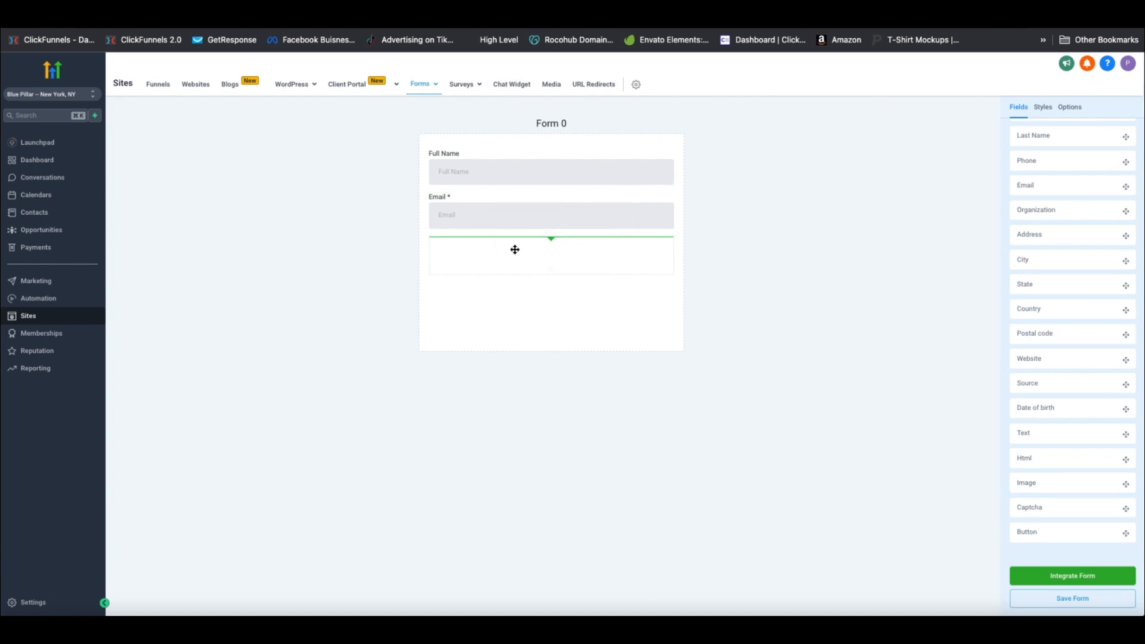
{"action": "left_click", "coordinate": [513, 248]}
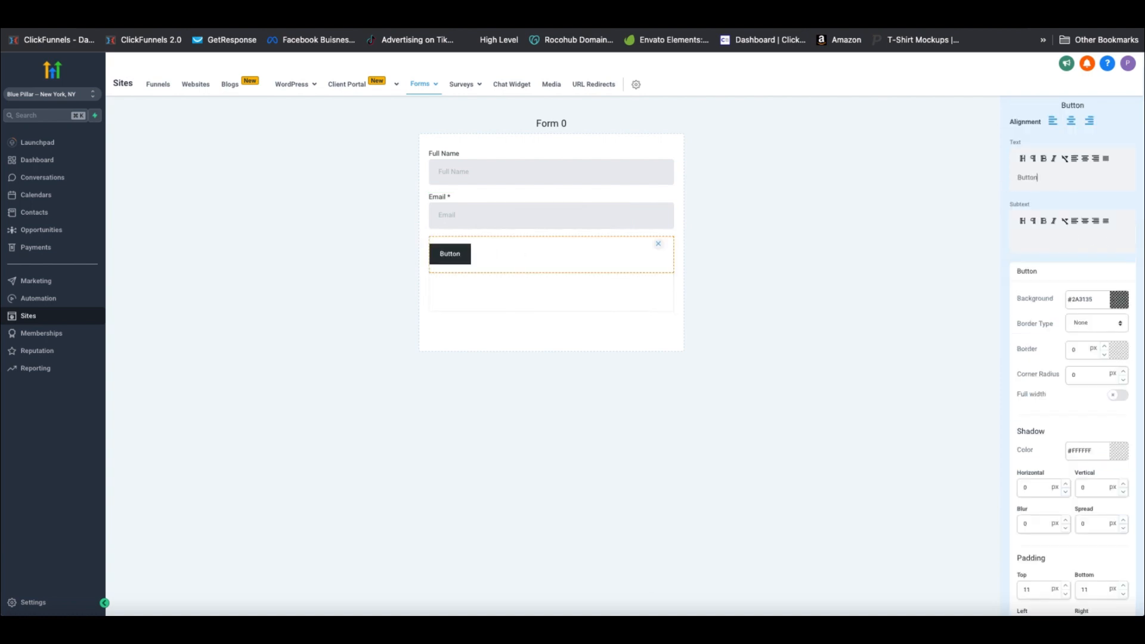
{"action": "key", "text": "BackSpace"}
{"action": "key", "text": "BackSpace"}
{"action": "key", "text": "BackSpace"}
{"action": "key", "text": "BackSpace"}
{"action": "key", "text": "BackSpace"}
{"action": "key", "text": "BackSpace"}
{"action": "type", "text": "DOWNLOAD FREE PLAN!"}
Give the button a yellow background and larger red text
{"action": "scroll", "coordinate": [1117, 197], "scroll_direction": "down", "scroll_amount": 2}
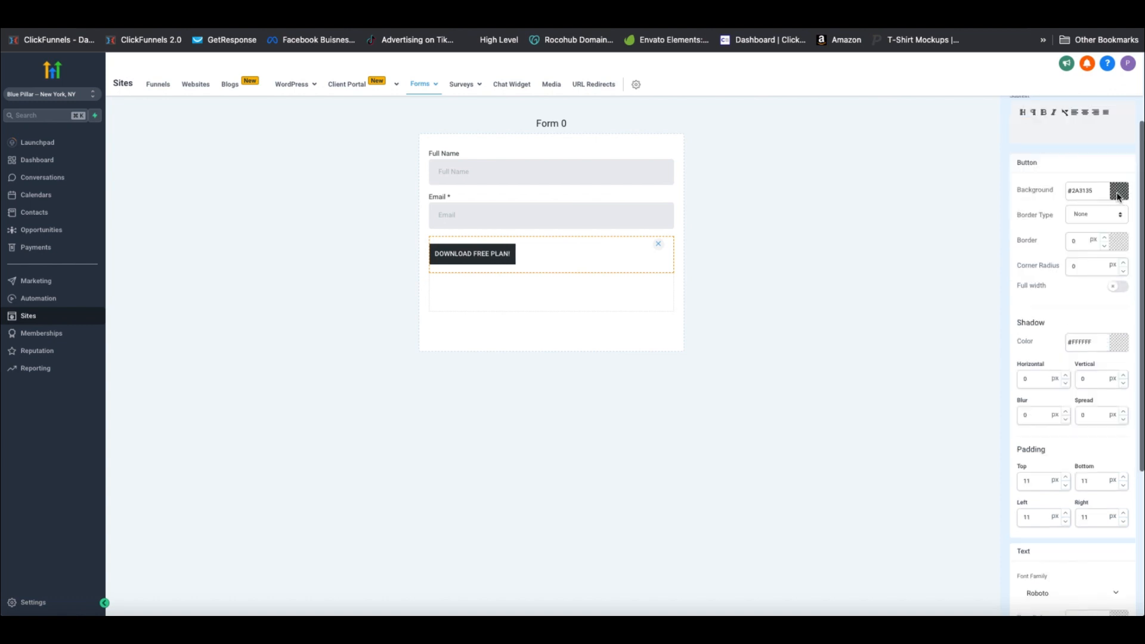
{"action": "left_click", "coordinate": [1119, 196]}
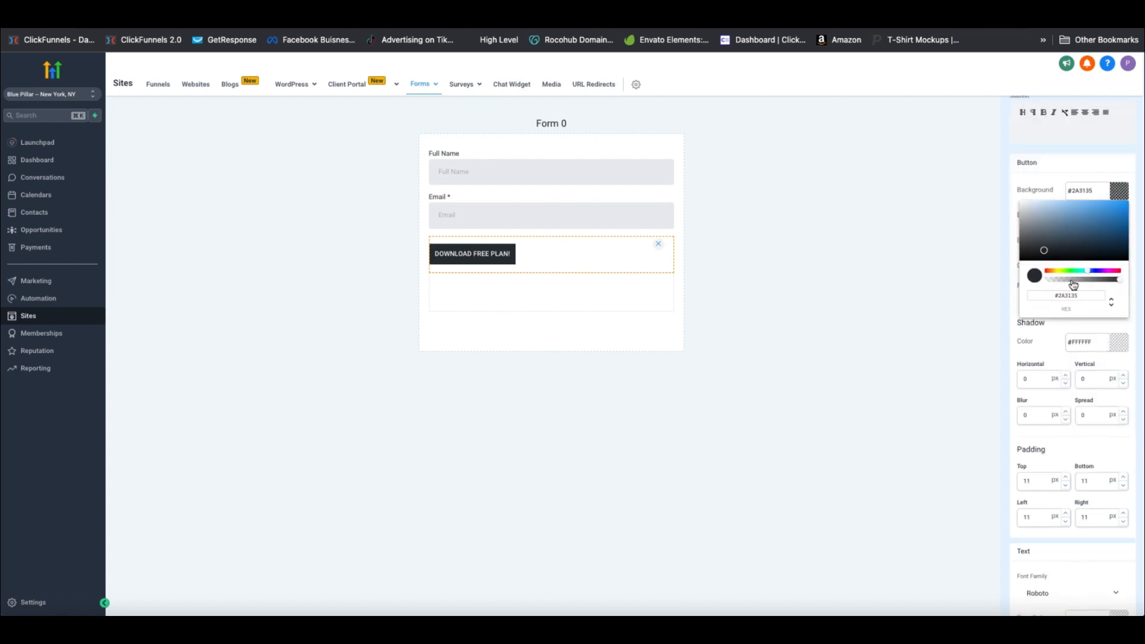
{"action": "mouse_move", "coordinate": [1076, 274]}
{"action": "left_mouse_down"}
{"action": "mouse_move", "coordinate": [1059, 274]}
{"action": "mouse_move", "coordinate": [1112, 206]}
{"action": "left_mouse_up"}
{"action": "left_click", "coordinate": [1132, 172]}
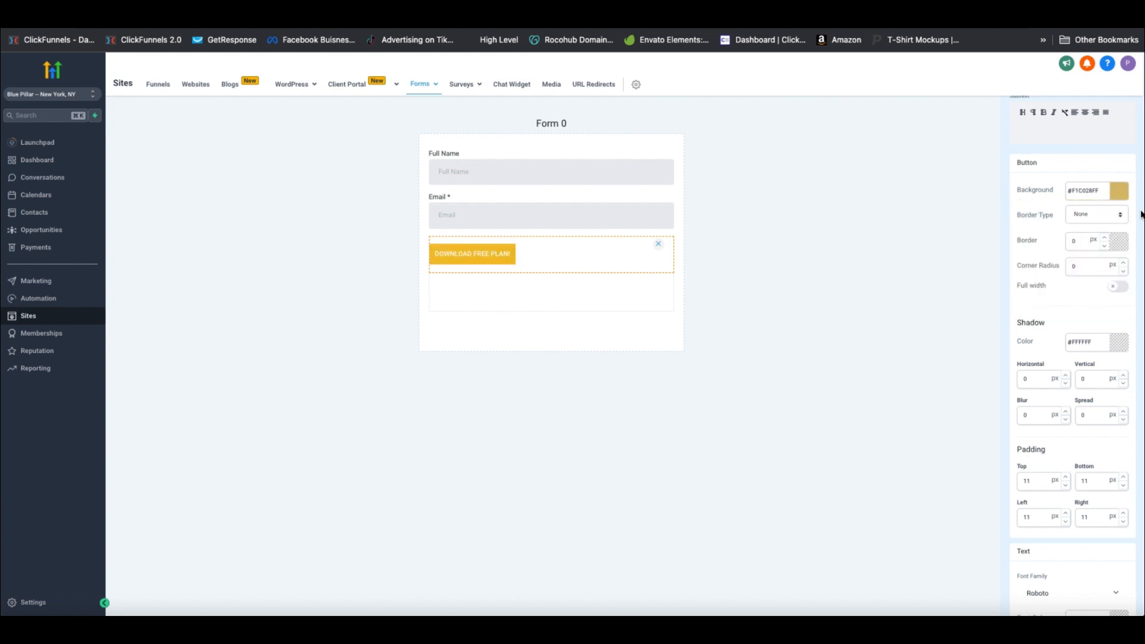
{"action": "scroll", "coordinate": [1094, 430], "scroll_direction": "down", "scroll_amount": 2}
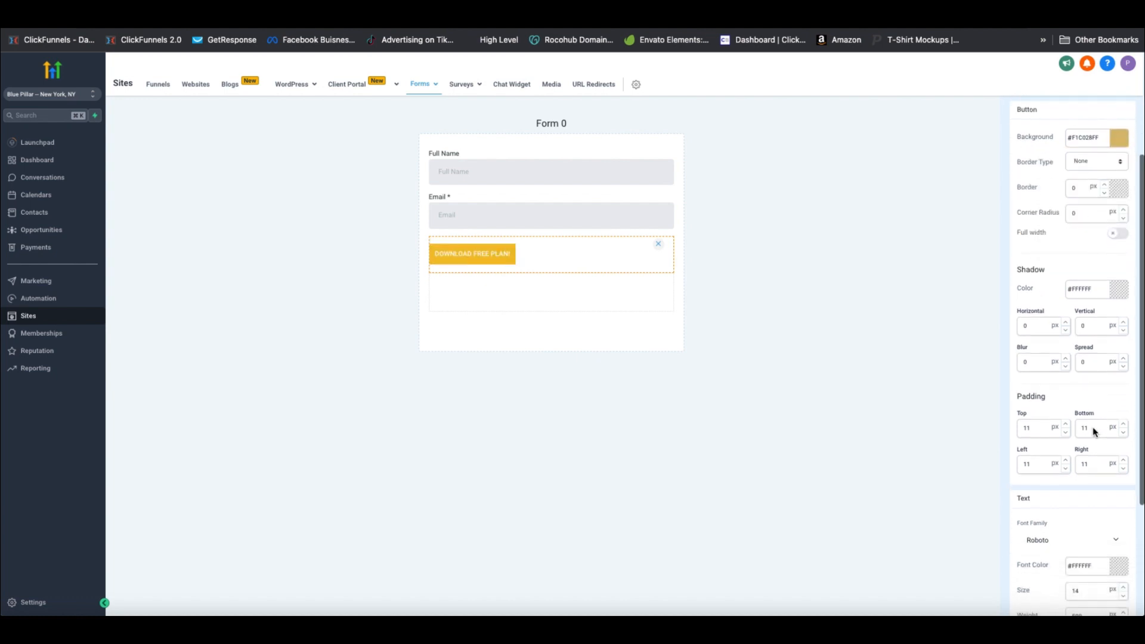
{"action": "scroll", "coordinate": [1080, 429], "scroll_direction": "down", "scroll_amount": 2}
{"action": "scroll", "coordinate": [1090, 428], "scroll_direction": "down", "scroll_amount": 1}
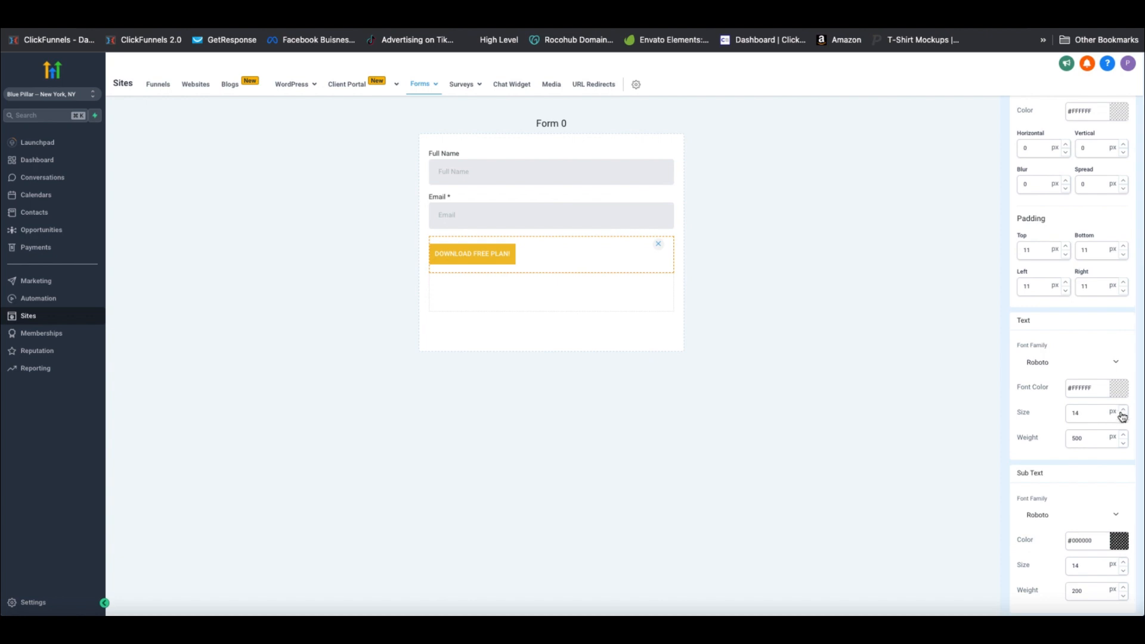
{"action": "left_click", "coordinate": [1123, 410]}
{"action": "left_click", "coordinate": [1120, 387]}
{"action": "left_click_drag", "start_coordinate": [1108, 402], "coordinate": [1129, 405]}
Centre the button in the form and raise its top and left padding
{"action": "left_click", "coordinate": [1136, 349]}
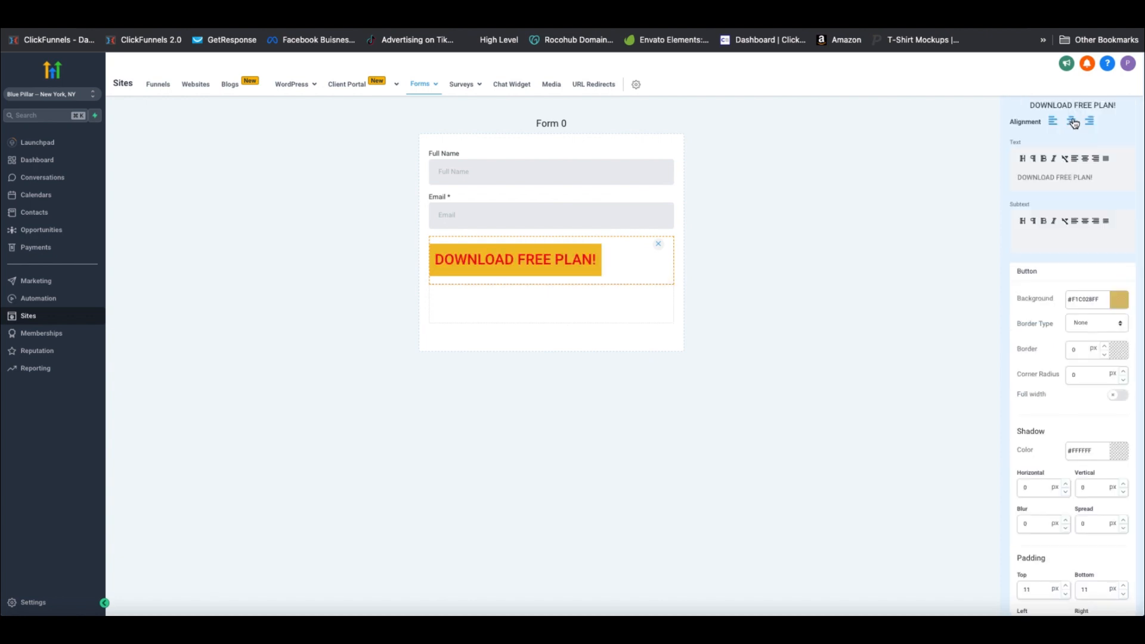
{"action": "scroll", "coordinate": [1094, 378], "scroll_direction": "down", "scroll_amount": 3}
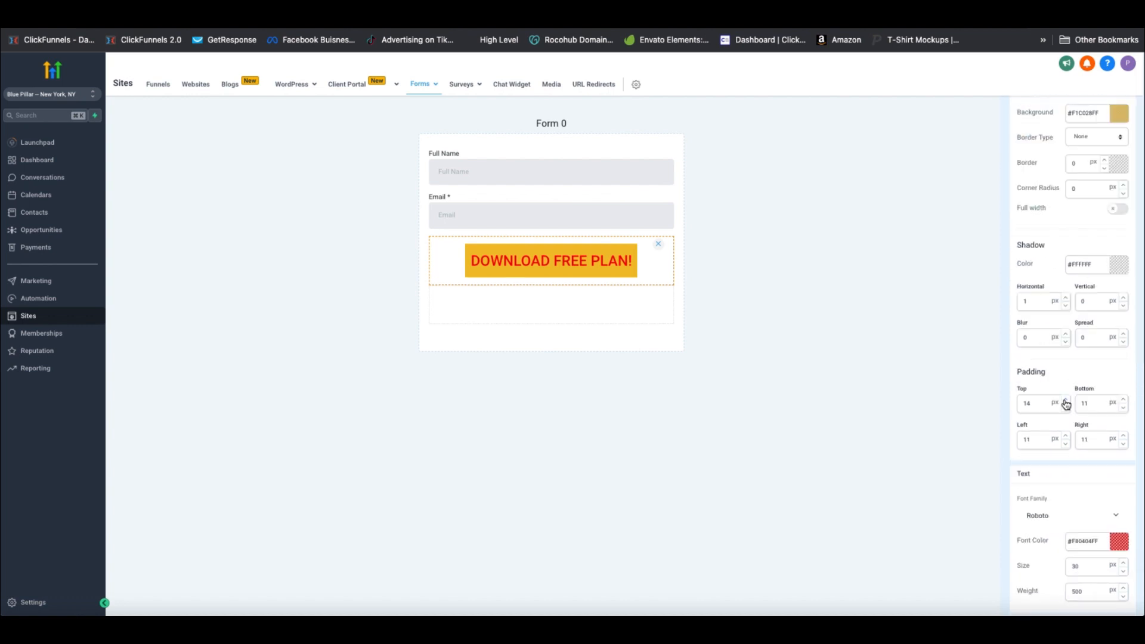
{"action": "left_click", "coordinate": [1066, 407]}
{"action": "left_click", "coordinate": [1066, 436]}
{"action": "left_click", "coordinate": [1065, 436]}
{"action": "left_click", "coordinate": [1066, 436]}
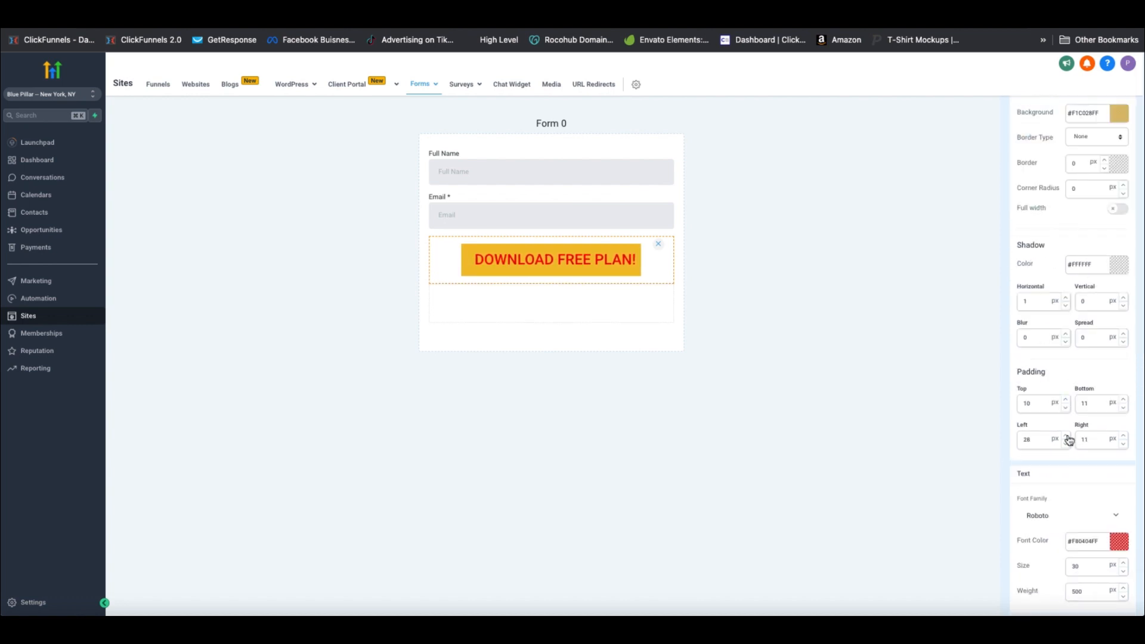
{"action": "left_click", "coordinate": [1066, 436]}
{"action": "left_click", "coordinate": [1066, 436]}
{"action": "left_click", "coordinate": [1066, 436]}
{"action": "left_click", "coordinate": [1066, 436]}
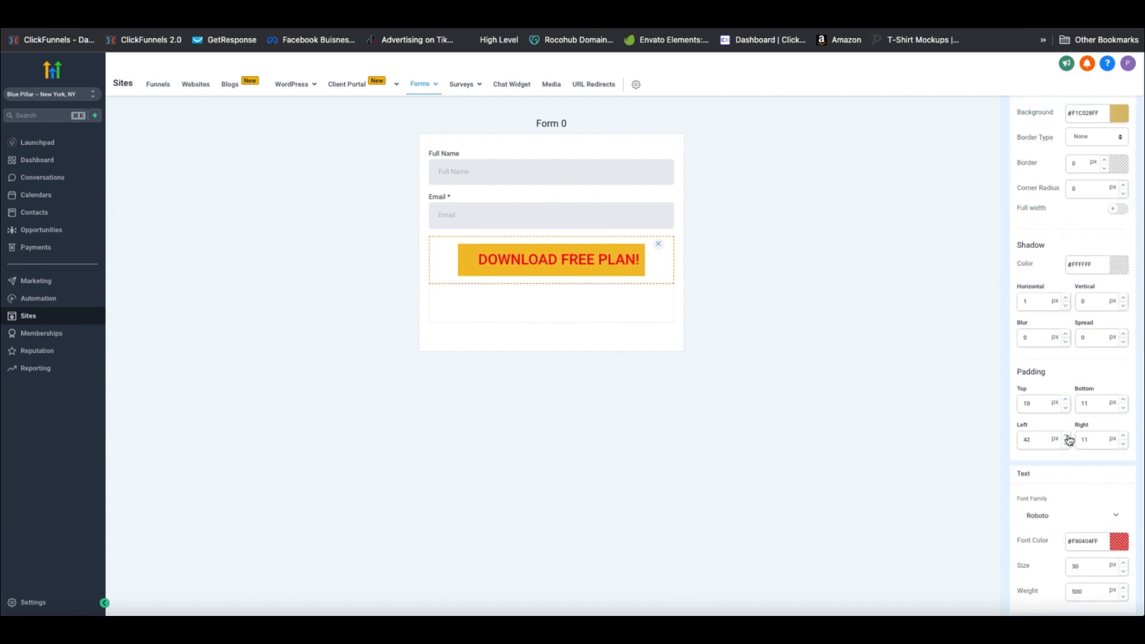
{"action": "left_click", "coordinate": [1065, 436]}
{"action": "left_click", "coordinate": [1065, 436]}
Enter 80 px as the button's left and right padding
{"action": "left_click", "coordinate": [1043, 438]}
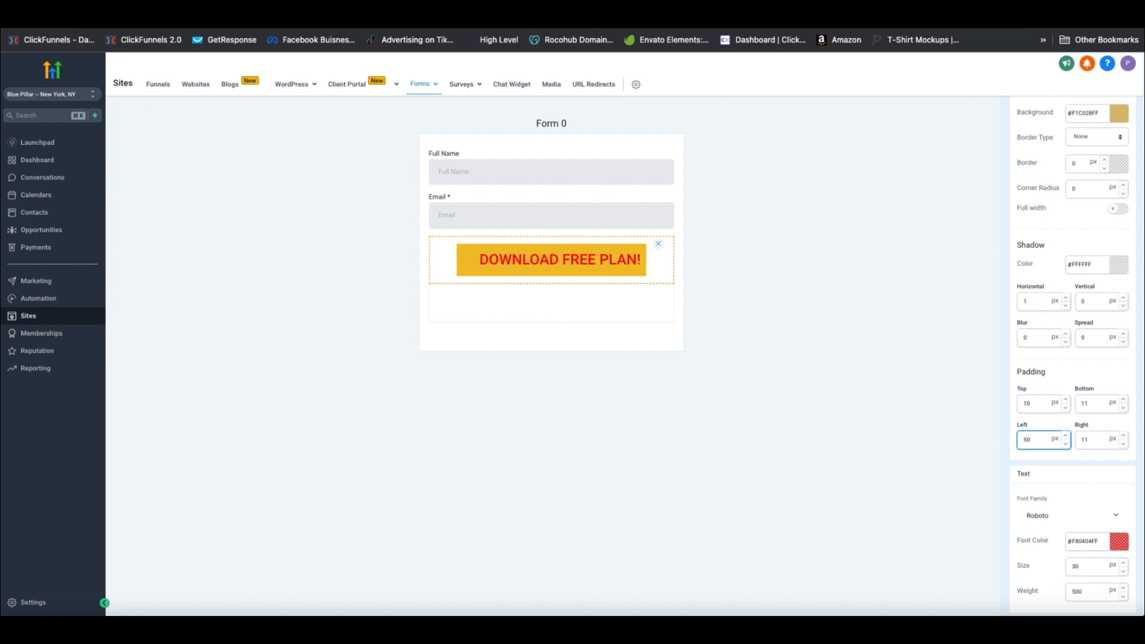
{"action": "left_click", "coordinate": [1092, 439]}
{"action": "type", "text": "50"}
{"action": "left_click", "coordinate": [1034, 439]}
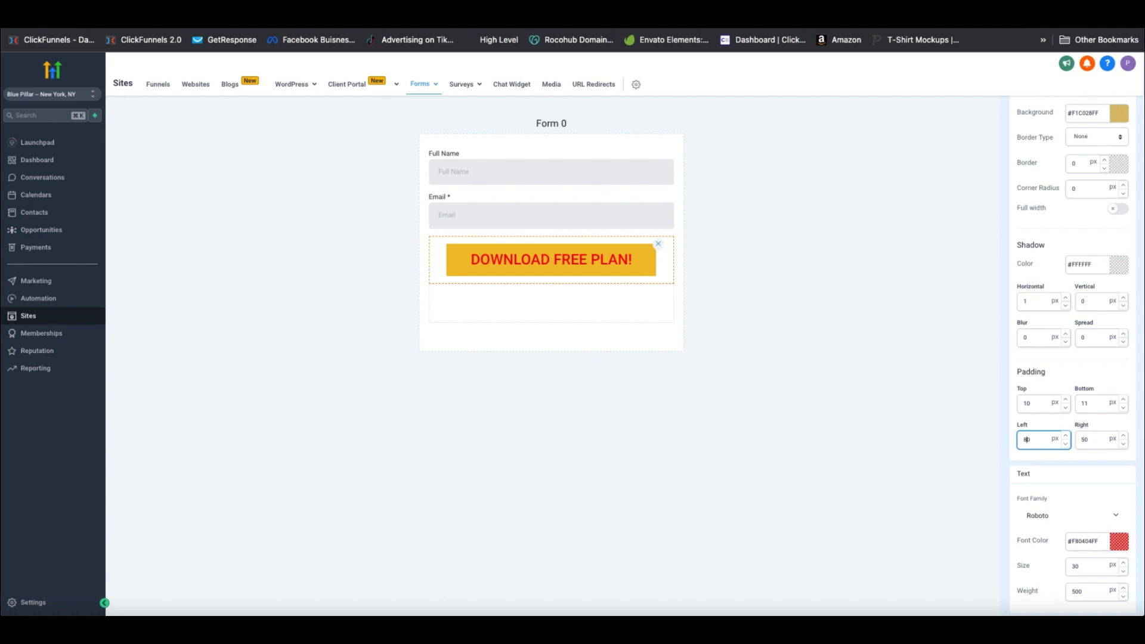
{"action": "left_click", "coordinate": [1084, 442]}
{"action": "type", "text": "80"}
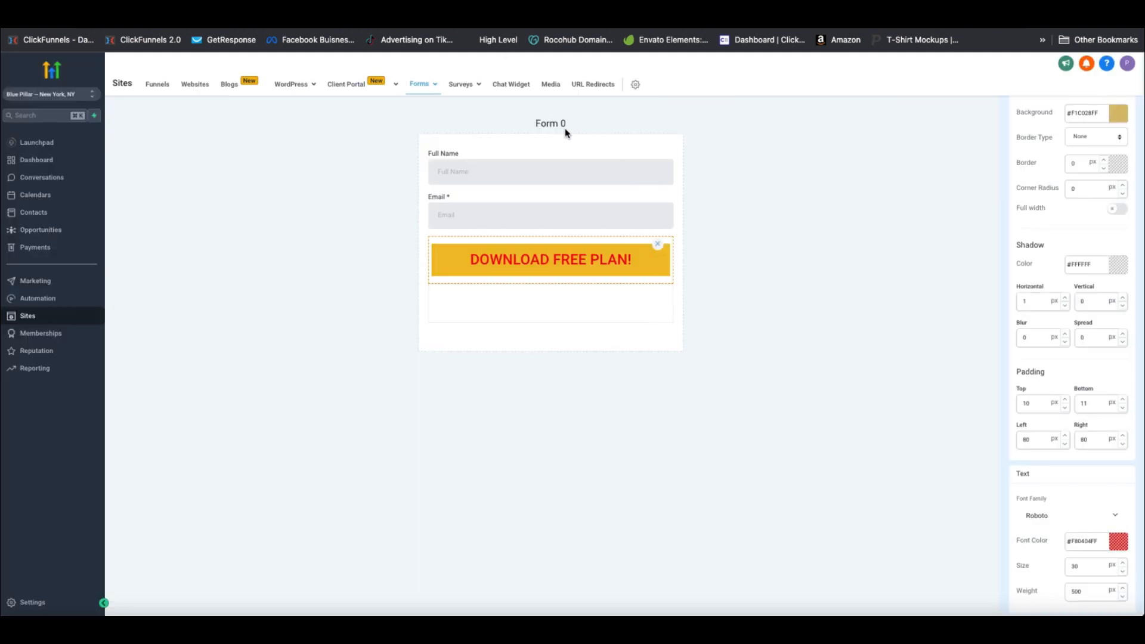
Set the form's style background colour to red
{"action": "left_click", "coordinate": [735, 149]}
{"action": "scroll", "coordinate": [1121, 192], "scroll_direction": "up", "scroll_amount": 2}
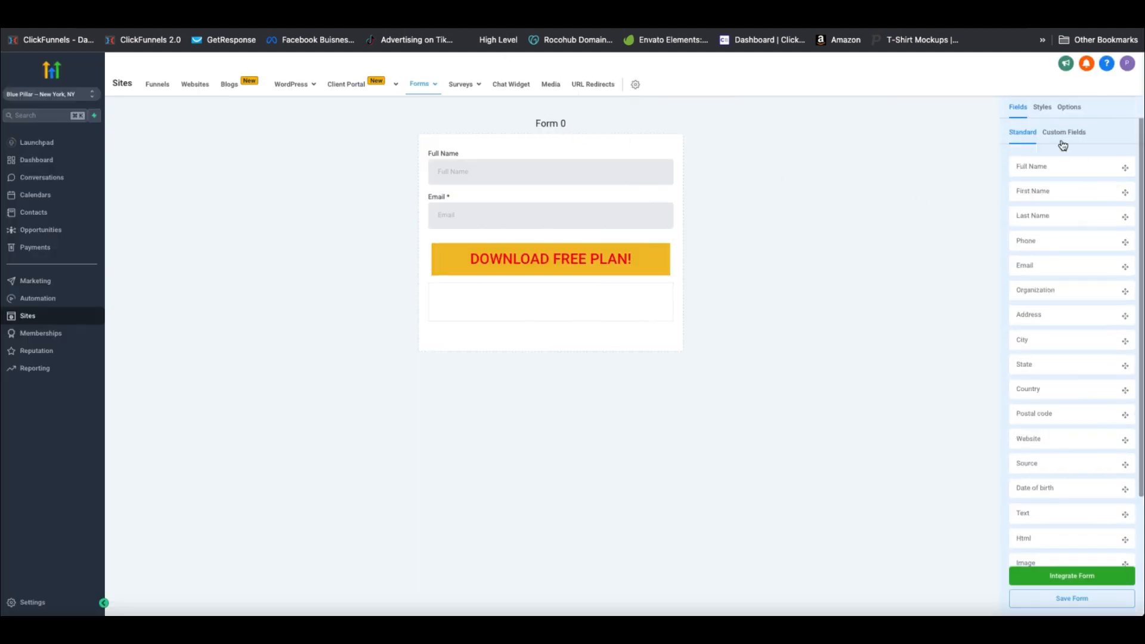
{"action": "left_click", "coordinate": [1070, 110]}
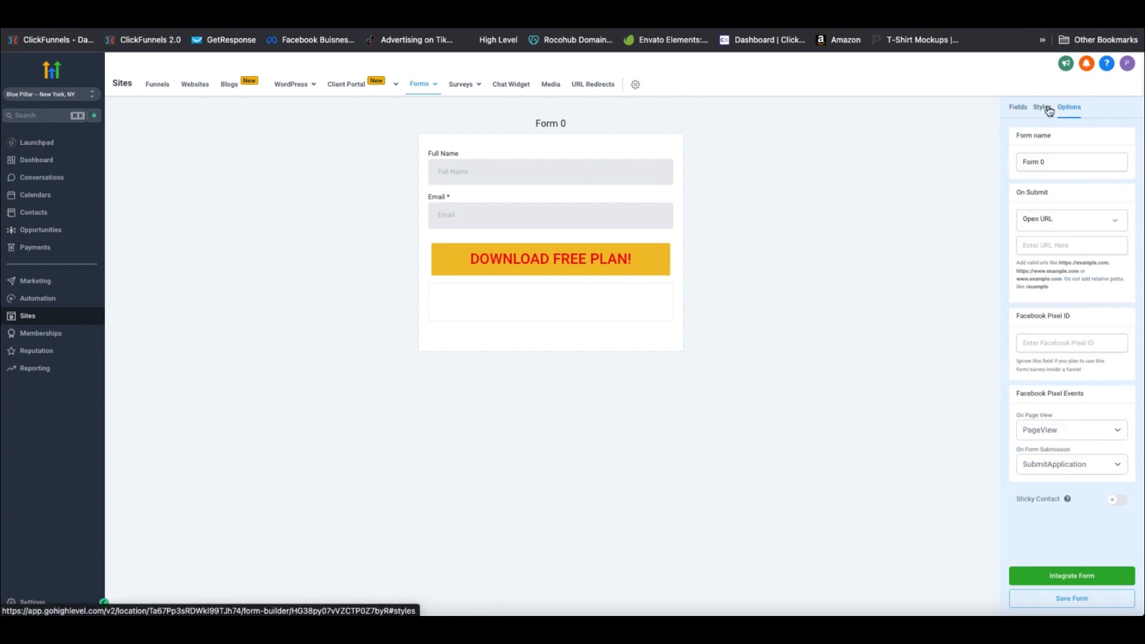
{"action": "left_click", "coordinate": [1045, 108]}
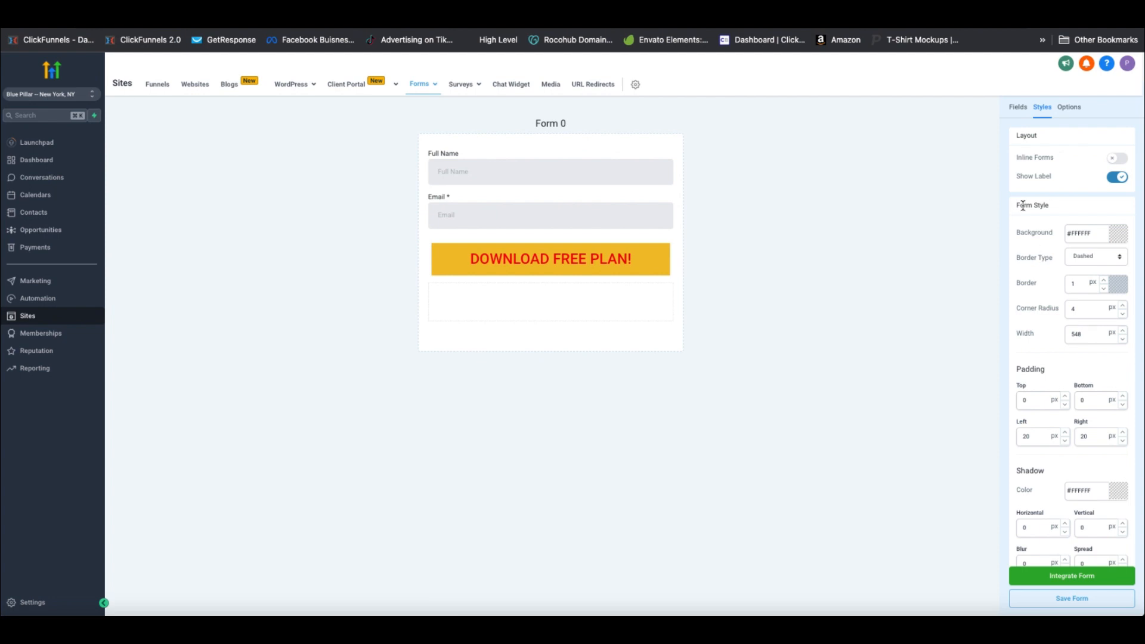
{"action": "left_click", "coordinate": [1124, 237]}
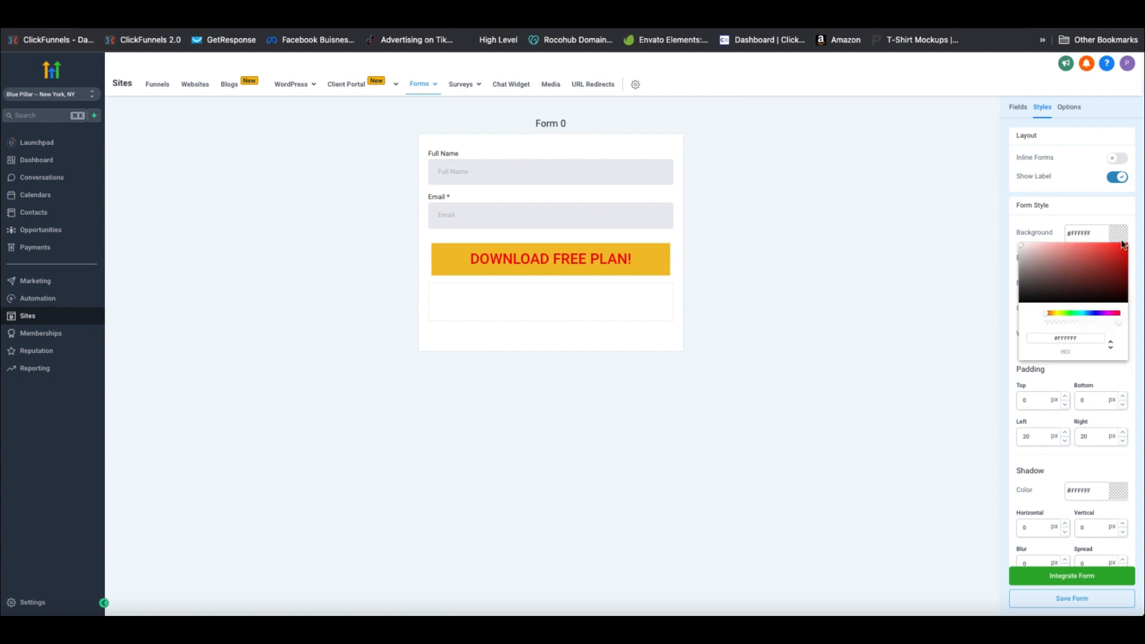
{"action": "left_click_drag", "start_coordinate": [1067, 253], "coordinate": [1120, 245]}
{"action": "left_click", "coordinate": [862, 234]}
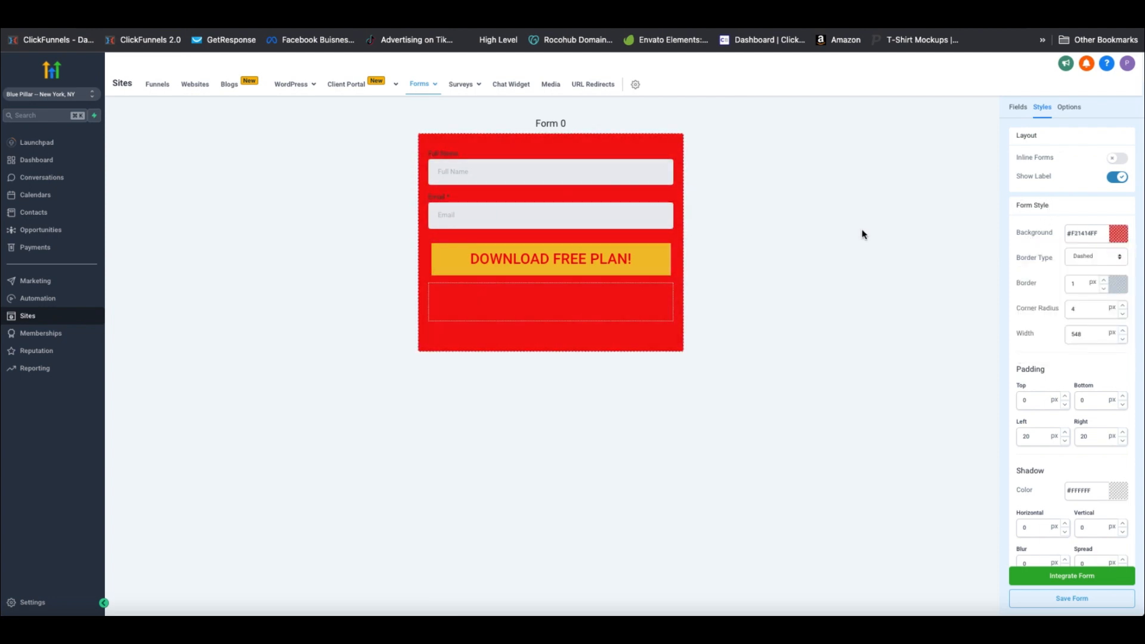
{"action": "scroll", "coordinate": [1073, 448], "scroll_direction": "down", "scroll_amount": 5}
{"action": "scroll", "coordinate": [1074, 358], "scroll_direction": "up", "scroll_amount": 10}
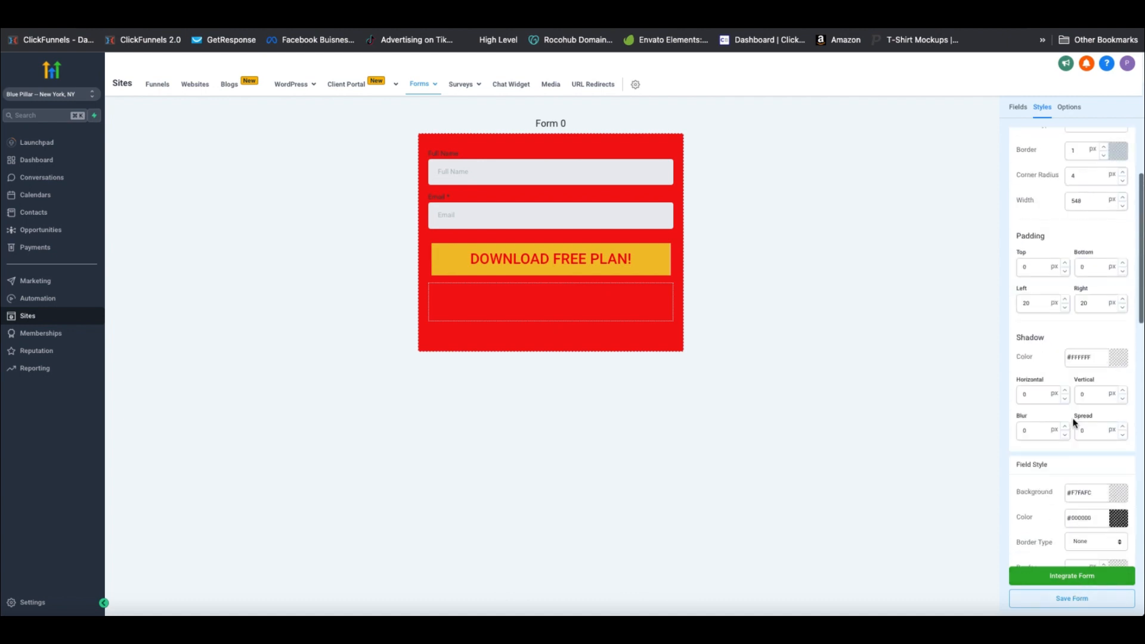
Rename the form 'Form Email Opt In Submit' and save it
{"action": "left_click", "coordinate": [1065, 112]}
{"action": "left_click", "coordinate": [1061, 159]}
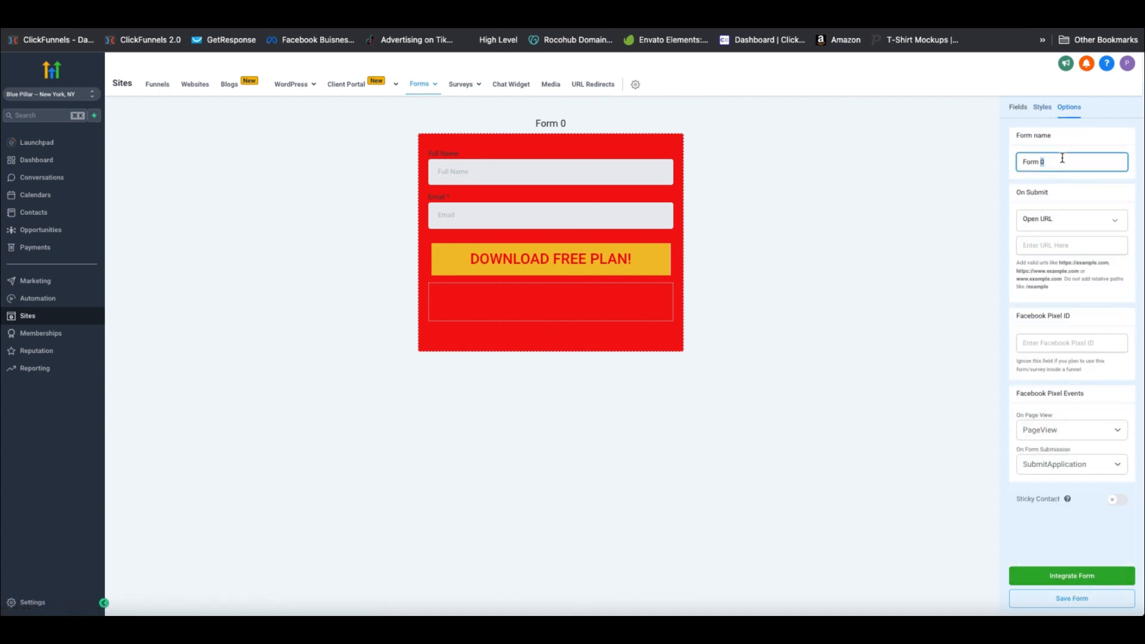
{"action": "key", "text": "ctrl+a"}
{"action": "type", "text": "Form Email Opt In Submit"}
{"action": "left_click", "coordinate": [1090, 601]}
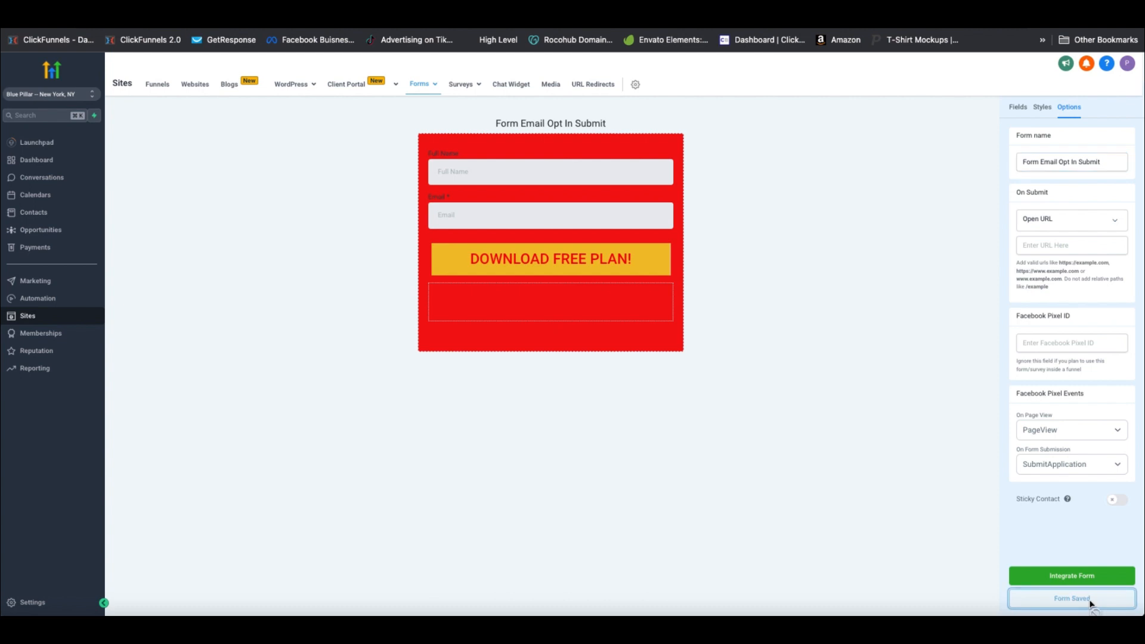
Place the Form Email Opt In Submit form on the Opt In Page funnel's Sign Up Page
{"action": "left_click", "coordinate": [156, 85]}
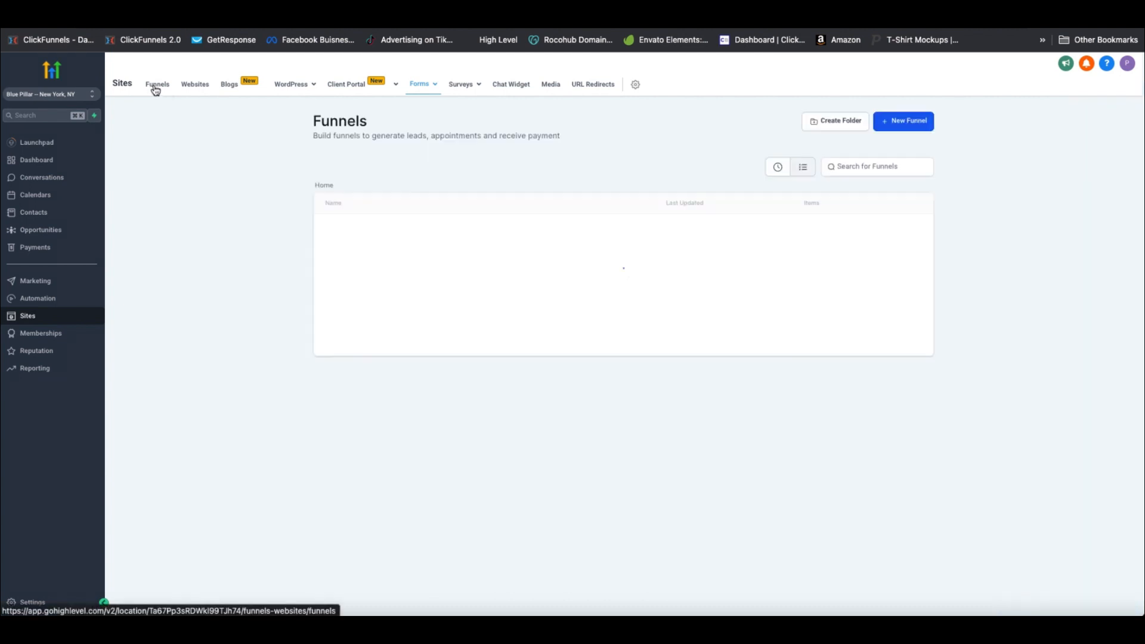
{"action": "left_click", "coordinate": [626, 235]}
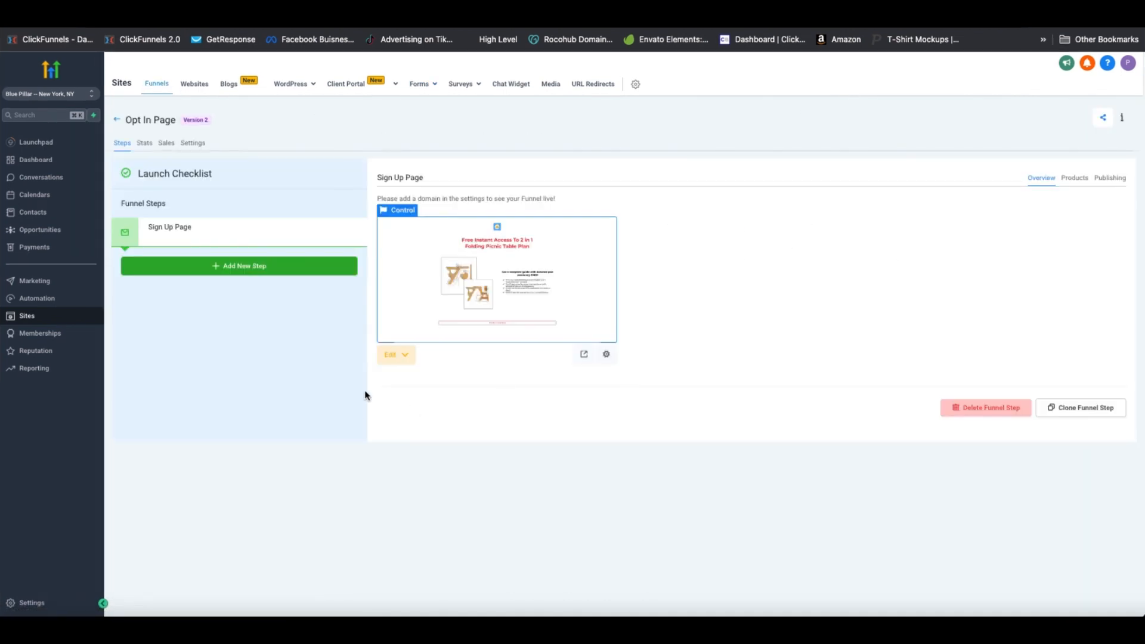
{"action": "left_click", "coordinate": [396, 355]}
{"action": "left_click", "coordinate": [448, 386]}
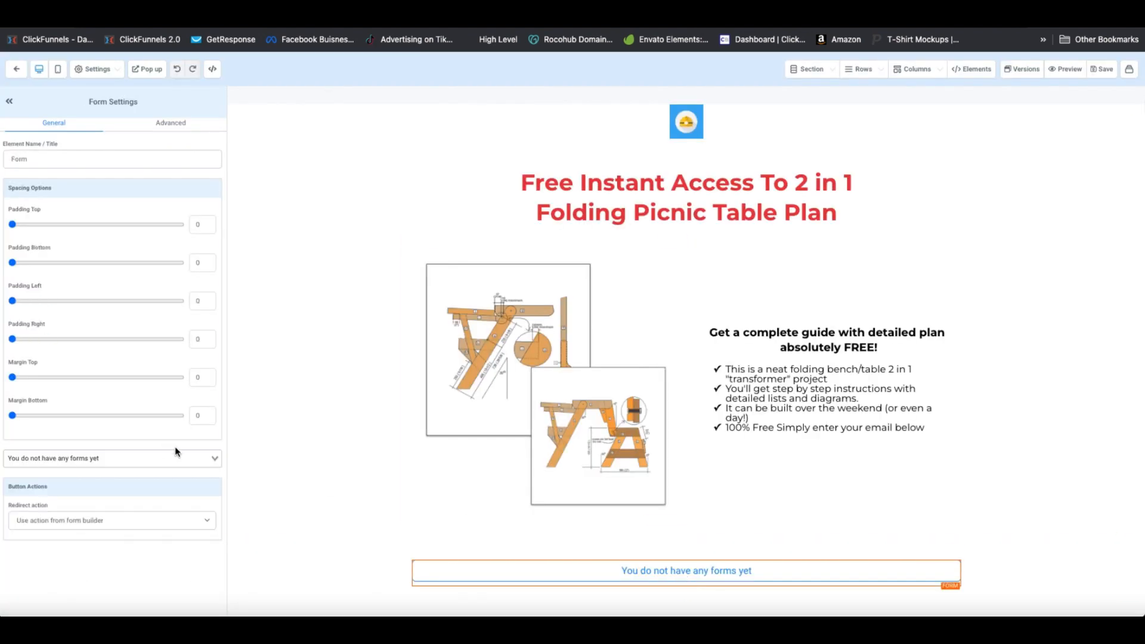
{"action": "left_click", "coordinate": [187, 457]}
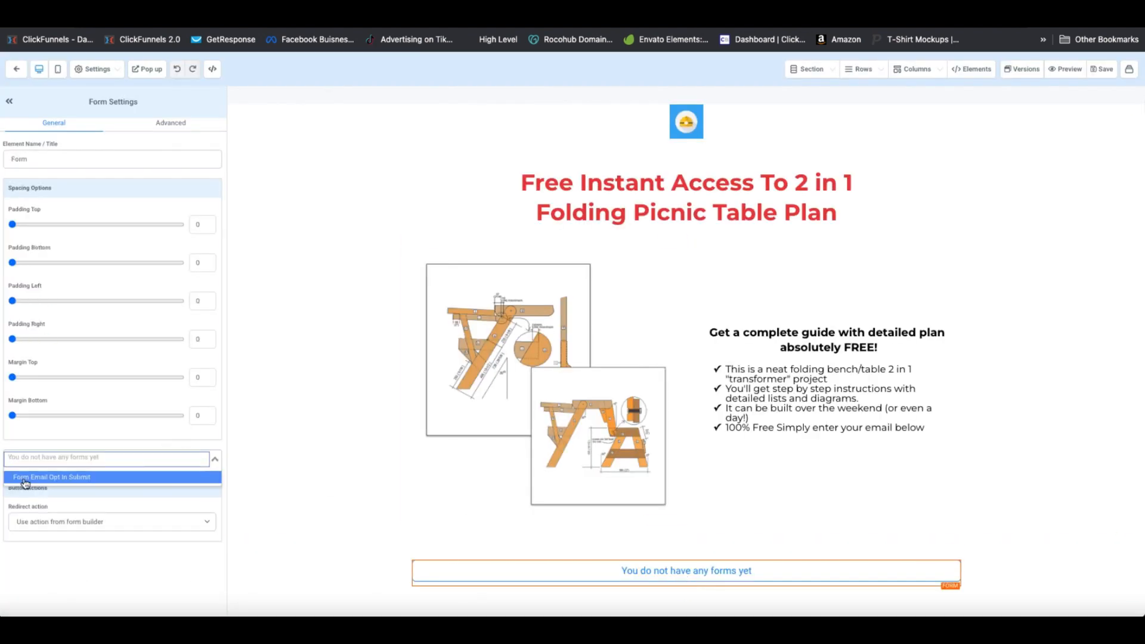
{"action": "left_click", "coordinate": [53, 478]}
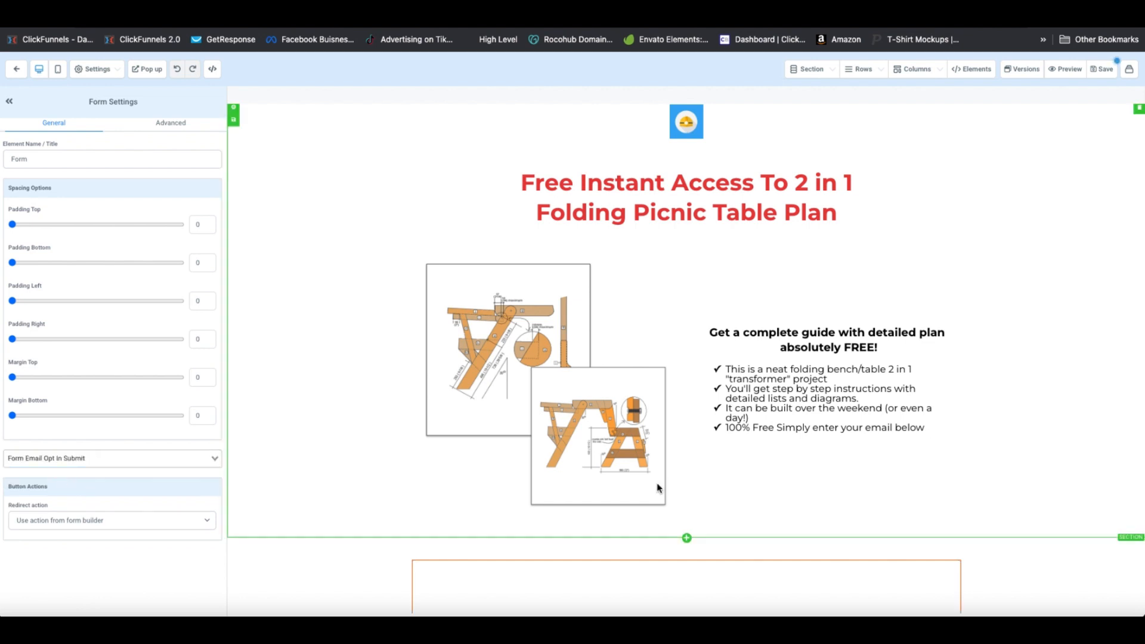
{"action": "scroll", "coordinate": [656, 482], "scroll_direction": "down", "scroll_amount": 4}
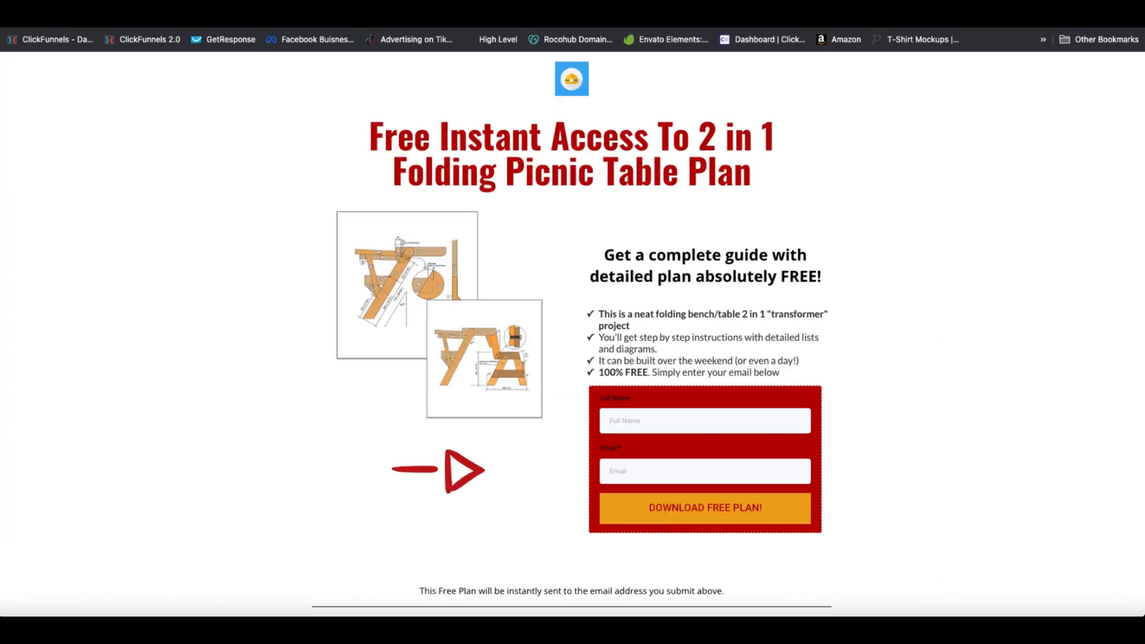
Set the embedded form's redirect action to 'Go to Next step'
{"action": "scroll", "coordinate": [806, 365], "scroll_direction": "down", "scroll_amount": 2}
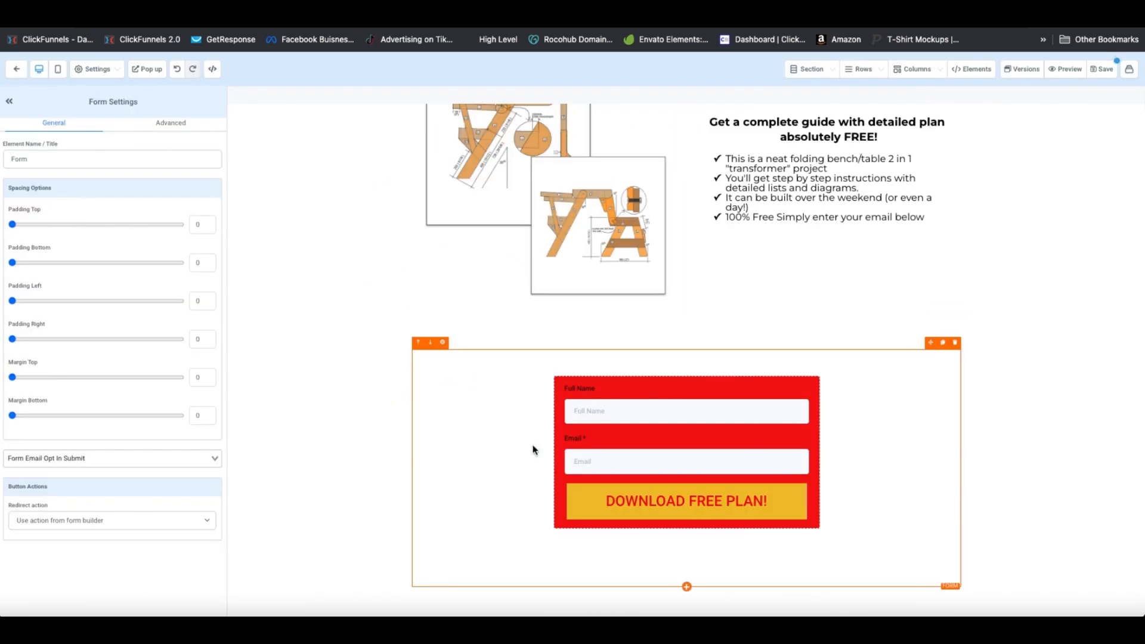
{"action": "scroll", "coordinate": [747, 267], "scroll_direction": "up", "scroll_amount": 3}
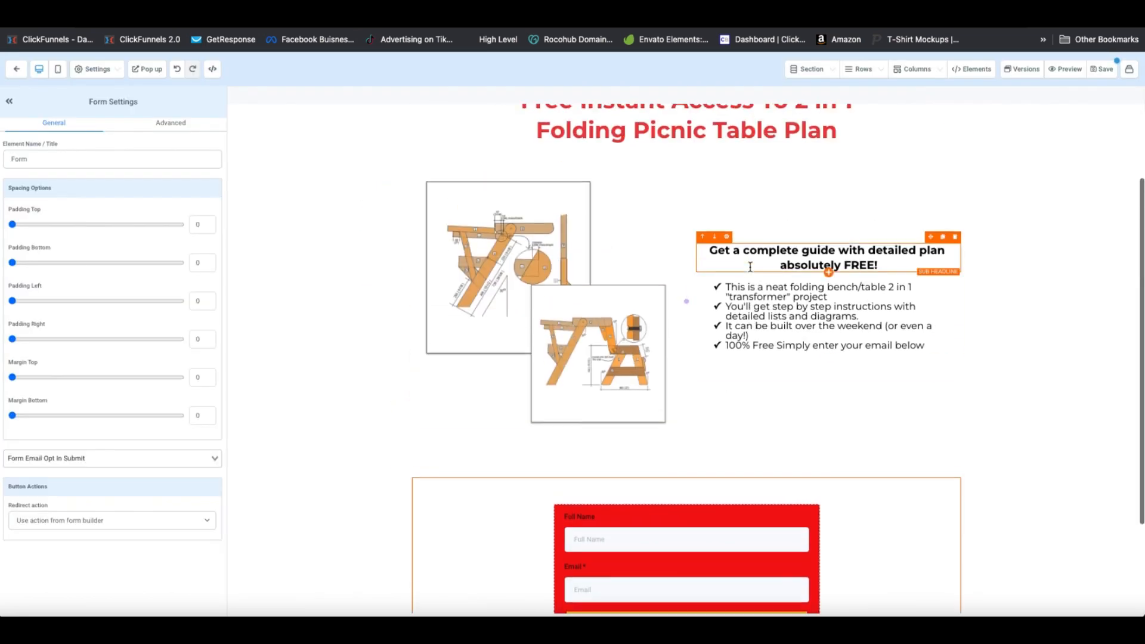
{"action": "scroll", "coordinate": [746, 267], "scroll_direction": "down", "scroll_amount": 1}
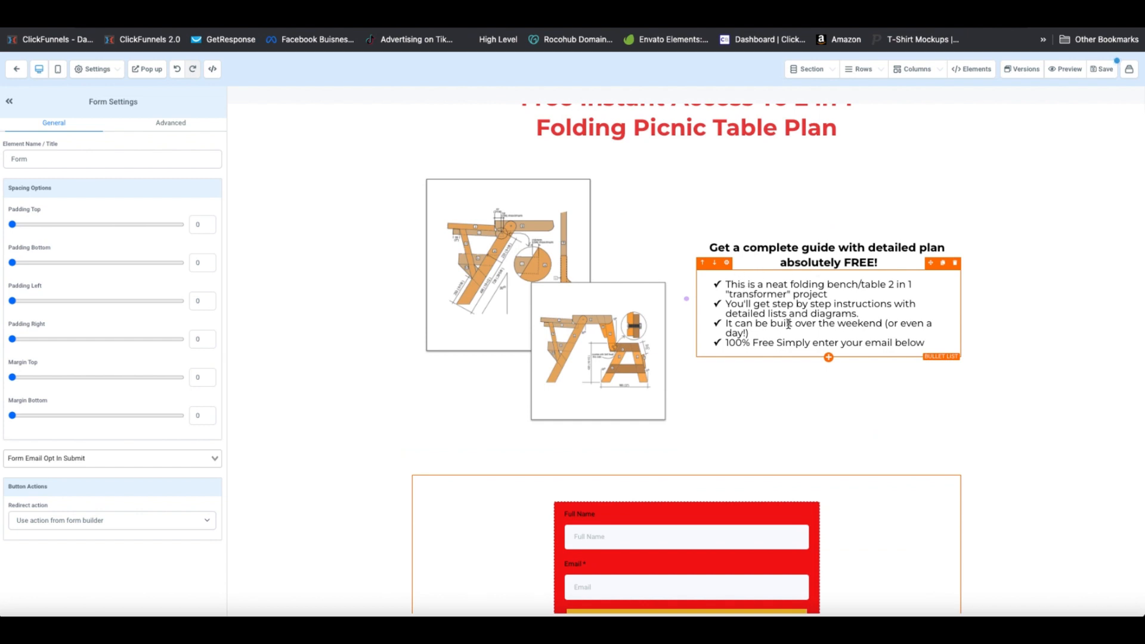
{"action": "scroll", "coordinate": [772, 326], "scroll_direction": "down", "scroll_amount": 1}
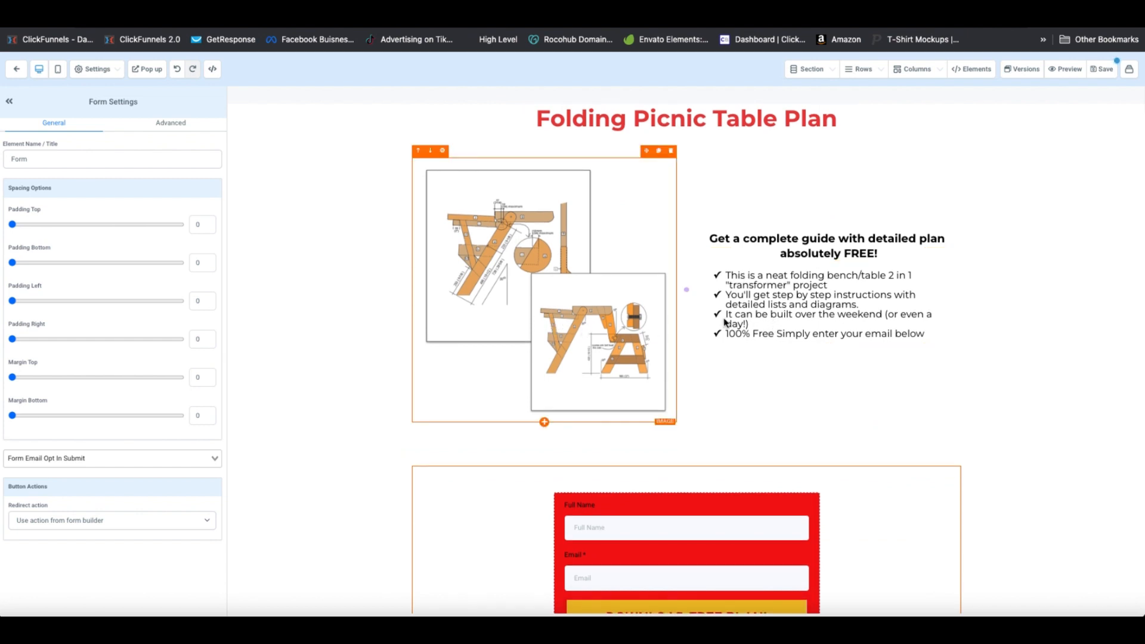
{"action": "scroll", "coordinate": [811, 310], "scroll_direction": "down", "scroll_amount": 3}
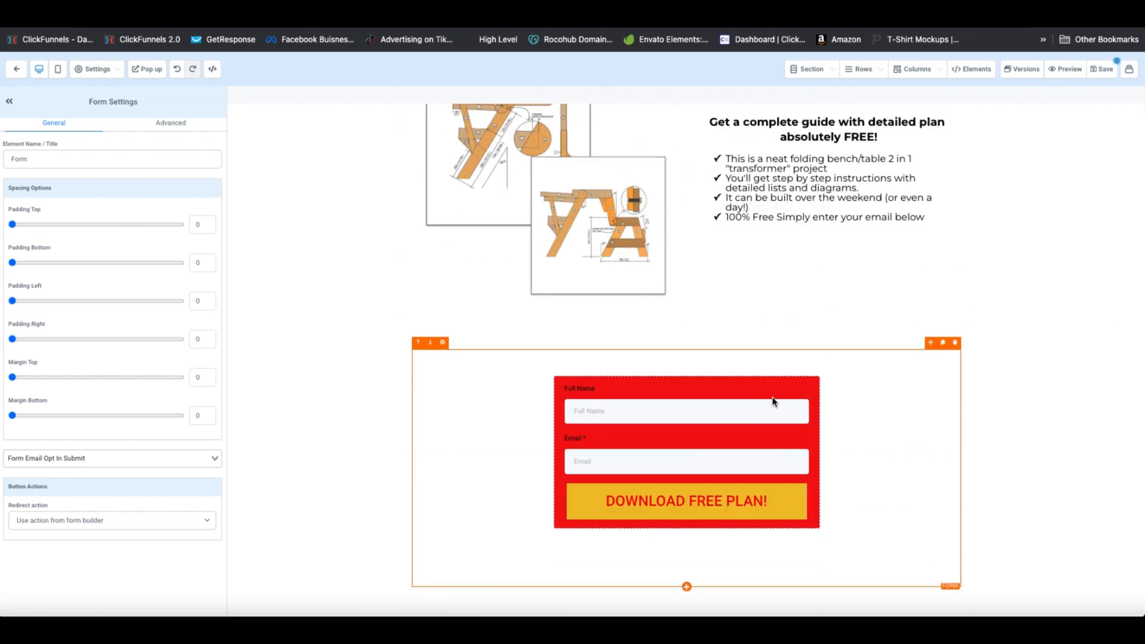
{"action": "scroll", "coordinate": [774, 402], "scroll_direction": "up", "scroll_amount": 3}
{"action": "scroll", "coordinate": [773, 402], "scroll_direction": "up", "scroll_amount": 1}
{"action": "scroll", "coordinate": [627, 448], "scroll_direction": "down", "scroll_amount": 3}
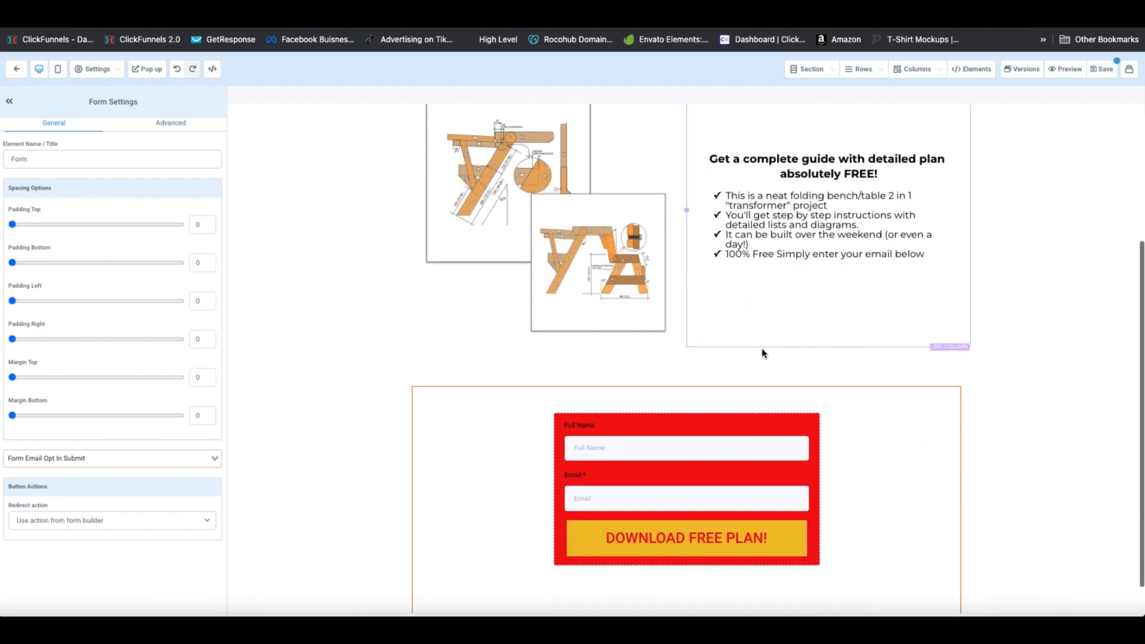
{"action": "scroll", "coordinate": [626, 449], "scroll_direction": "down", "scroll_amount": 1}
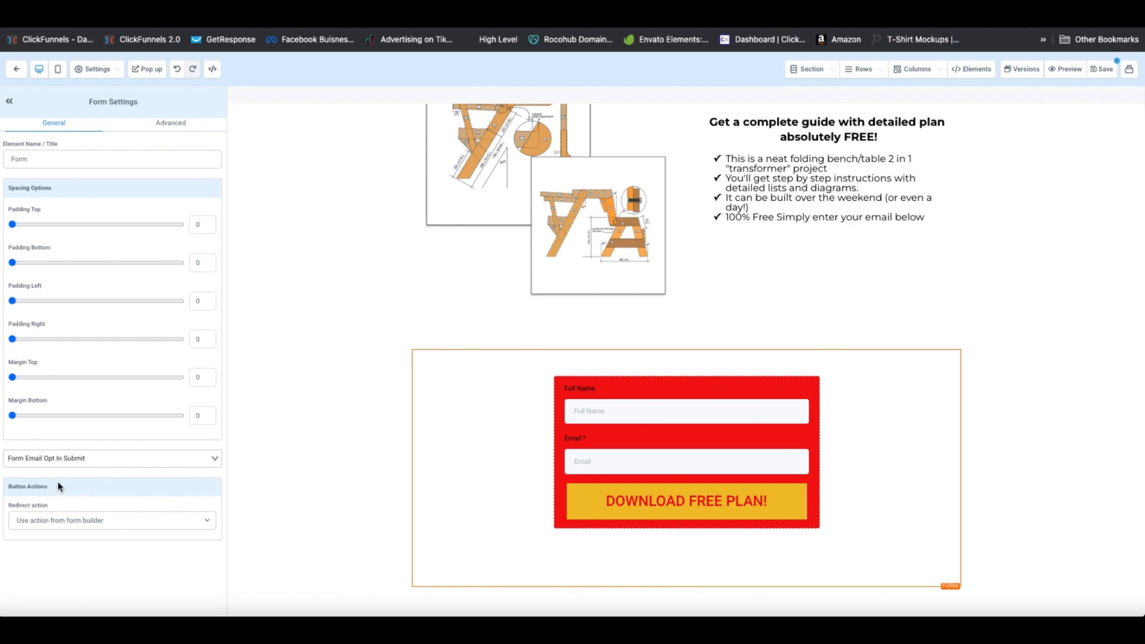
{"action": "left_click", "coordinate": [190, 519]}
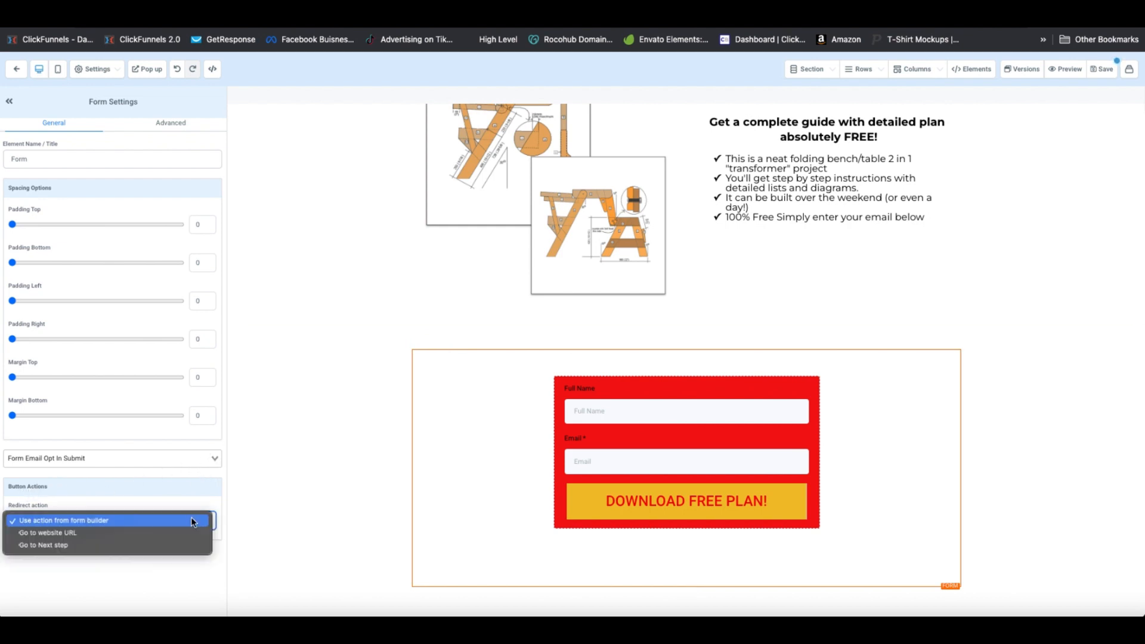
{"action": "left_click", "coordinate": [45, 547]}
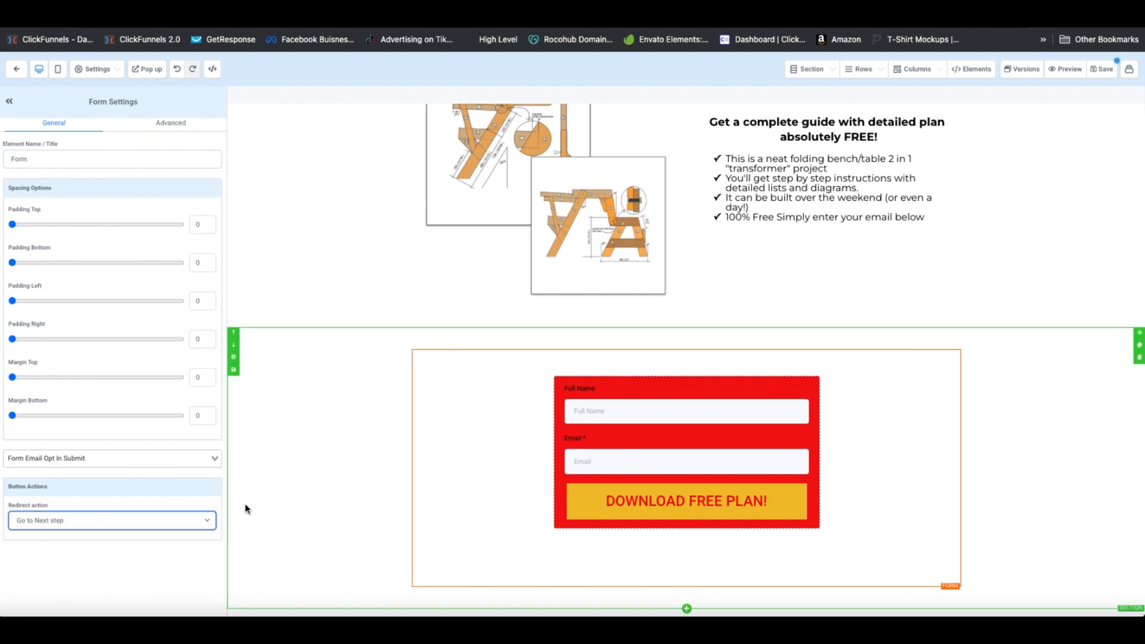
Save the Sign Up Page, begin the SEO title 'Picn', and exit to the funnel steps
{"action": "scroll", "coordinate": [1088, 121], "scroll_direction": "up", "scroll_amount": 4}
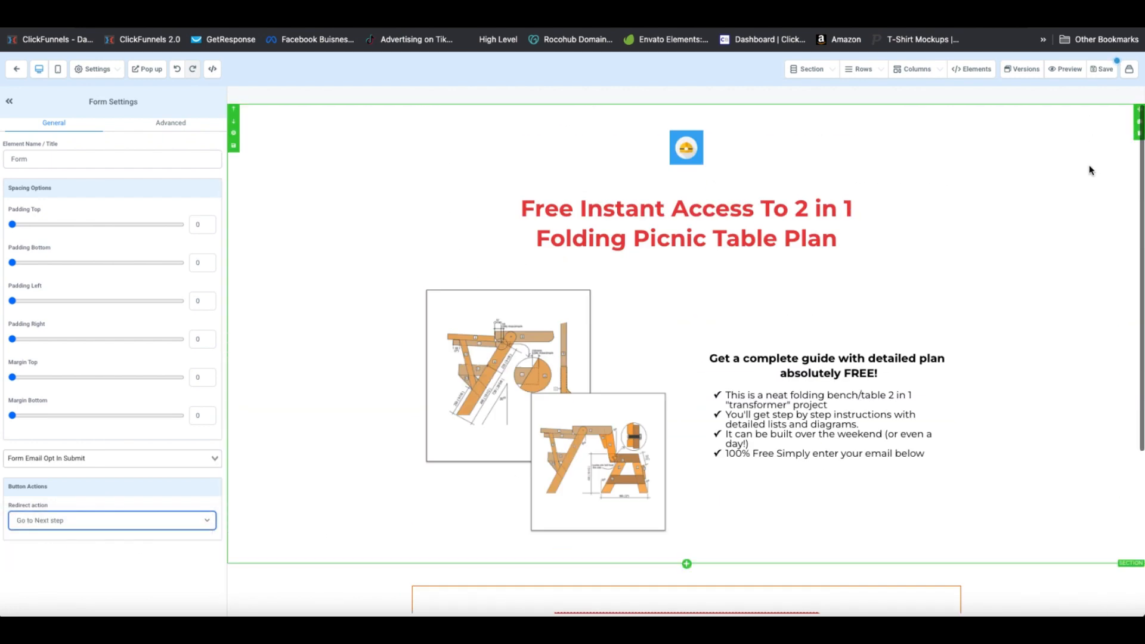
{"action": "left_click", "coordinate": [1102, 69]}
{"action": "left_click", "coordinate": [1067, 156]}
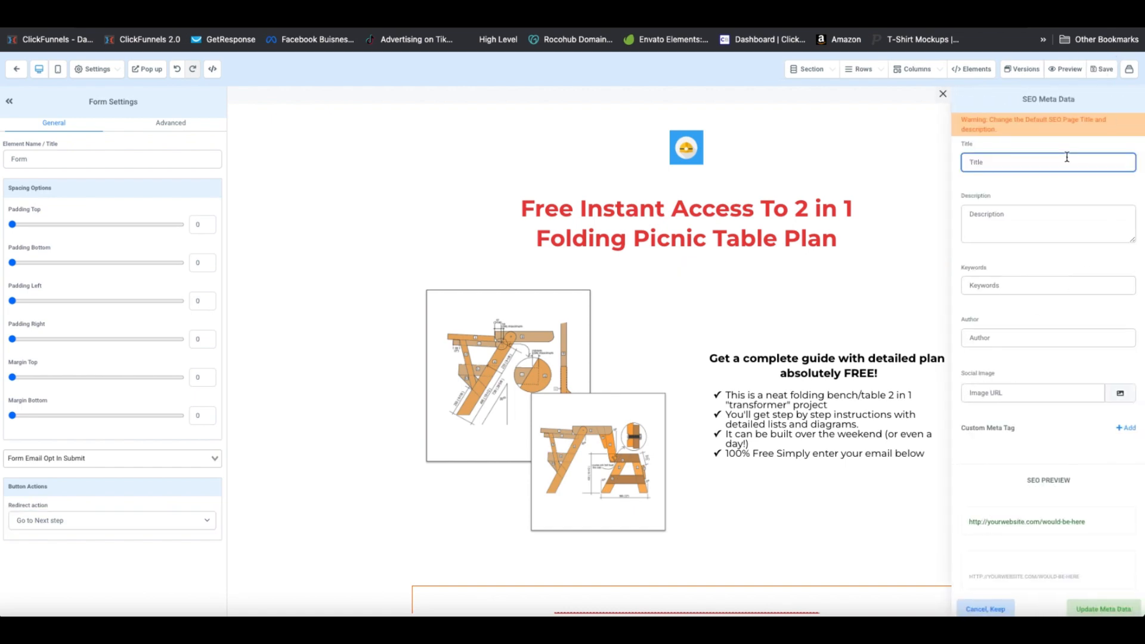
{"action": "type", "text": "Pic"}
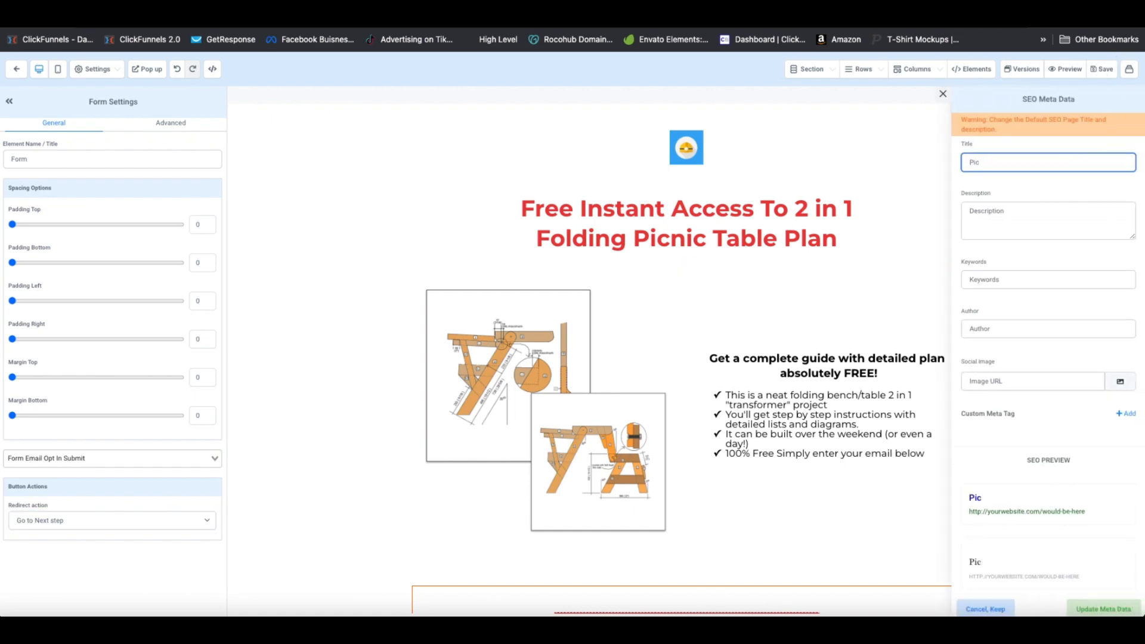
{"action": "type", "text": "n"}
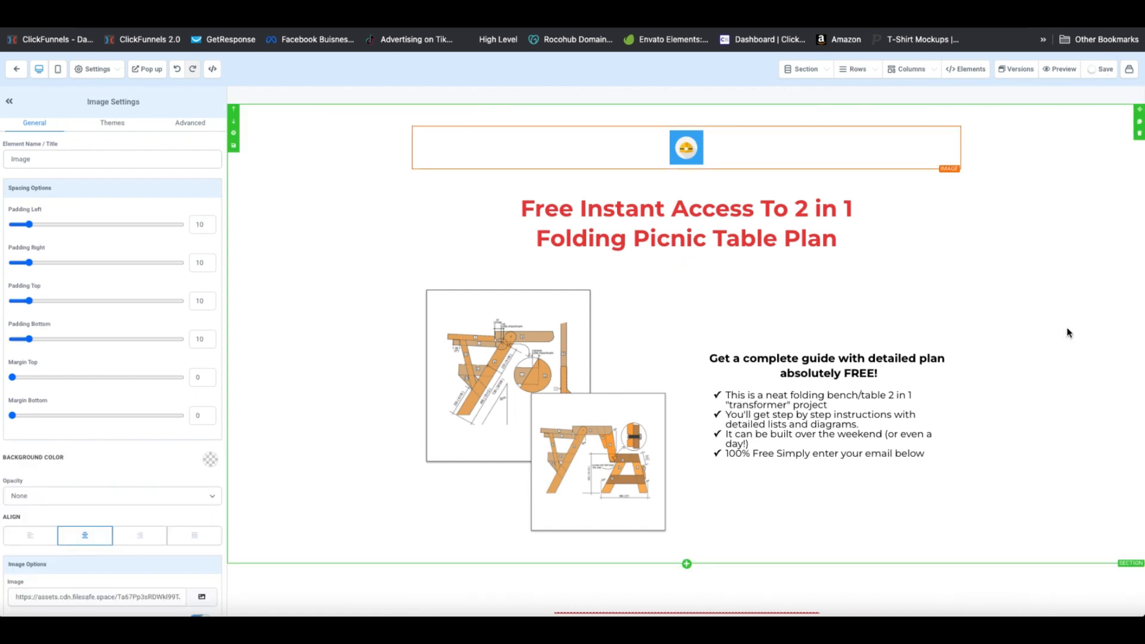
{"action": "scroll", "coordinate": [1068, 333], "scroll_direction": "down", "scroll_amount": 4}
{"action": "scroll", "coordinate": [1068, 333], "scroll_direction": "up", "scroll_amount": 4}
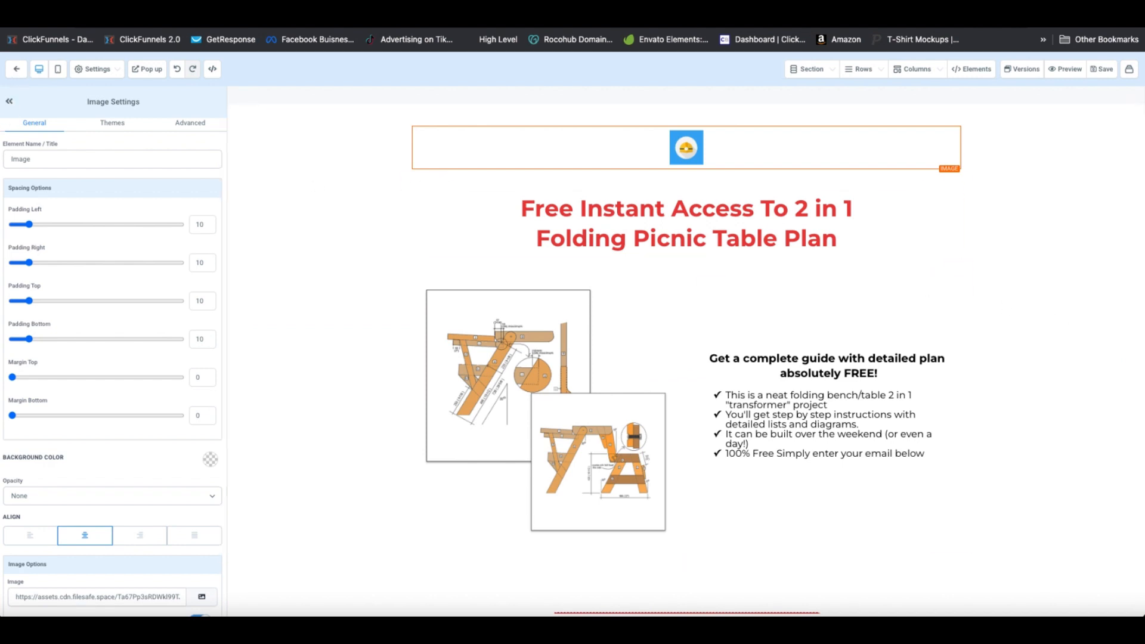
{"action": "left_click", "coordinate": [17, 69]}
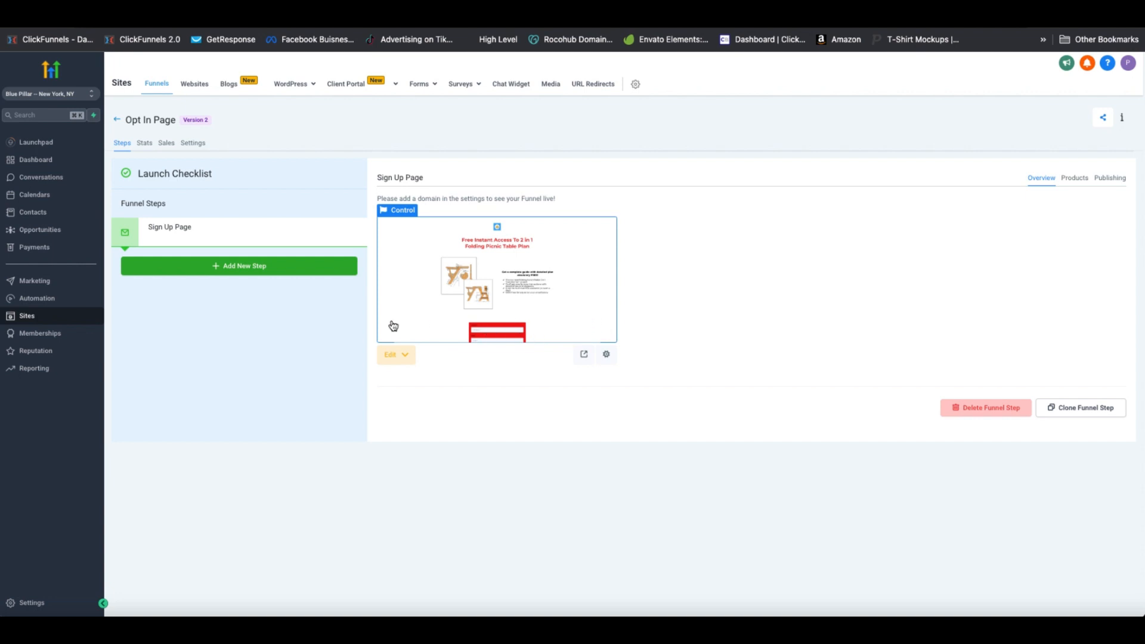
Create a new funnel step named 'Thank You' using a blank page layout
{"action": "left_click", "coordinate": [242, 268]}
{"action": "left_click", "coordinate": [534, 138]}
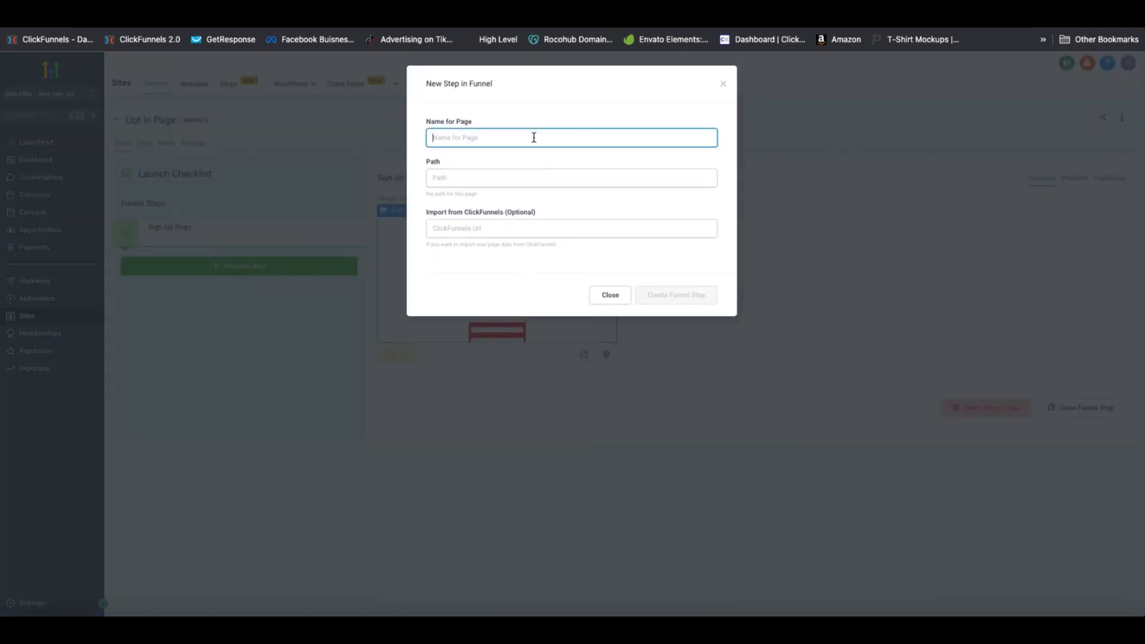
{"action": "type", "text": "T"}
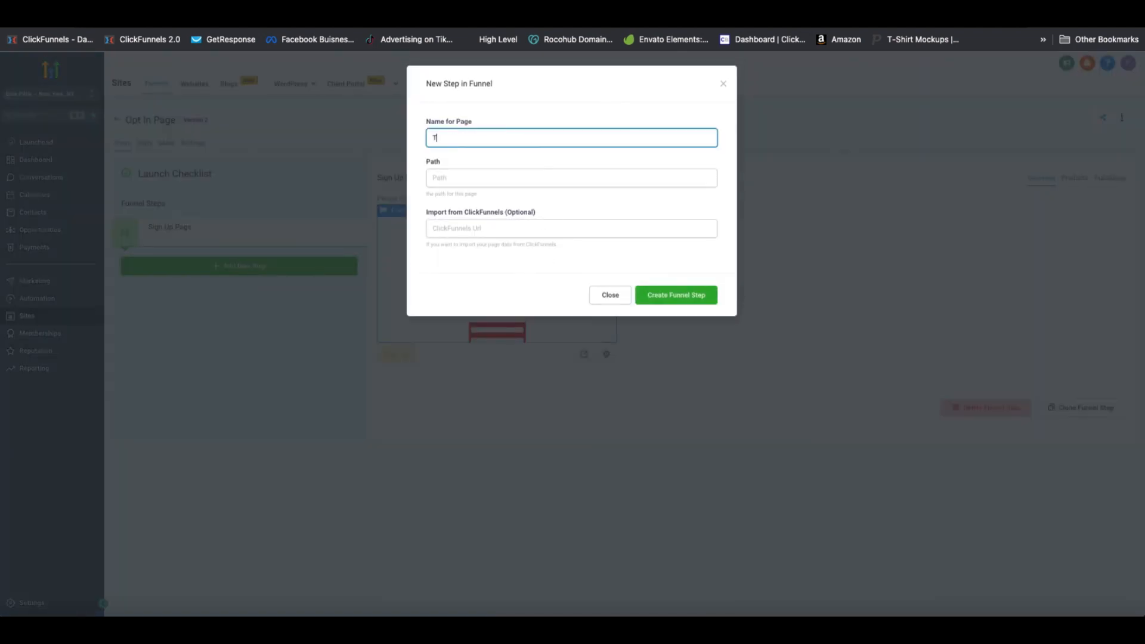
{"action": "type", "text": "hank You"}
{"action": "key", "text": "Return"}
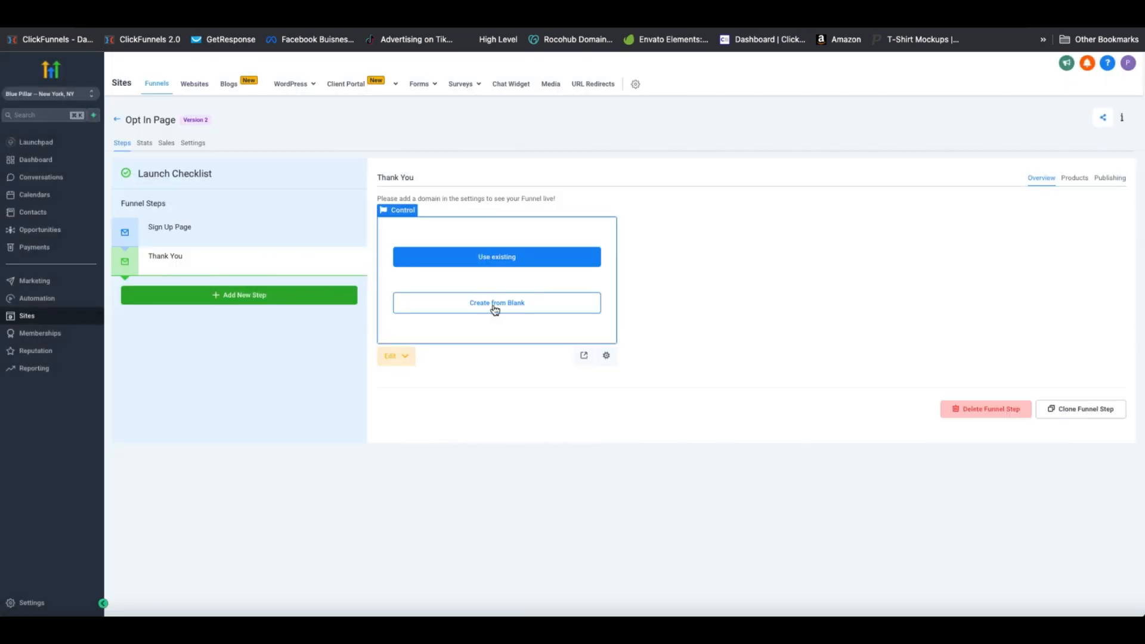
{"action": "left_click", "coordinate": [495, 310]}
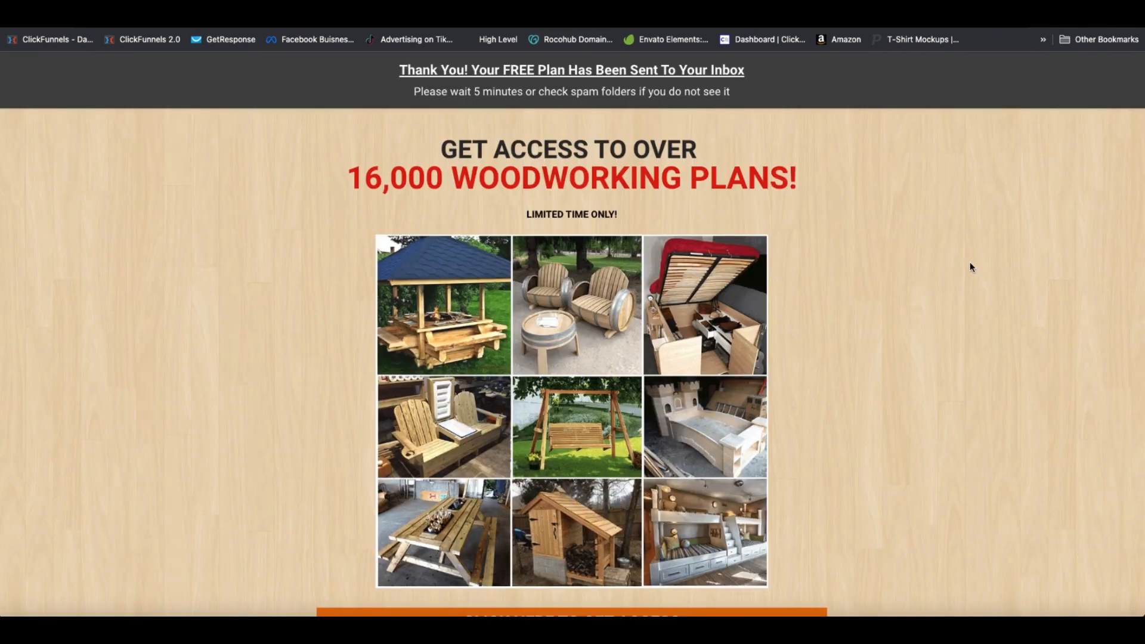
{"action": "scroll", "coordinate": [954, 266], "scroll_direction": "down", "scroll_amount": 3}
{"action": "scroll", "coordinate": [946, 266], "scroll_direction": "up", "scroll_amount": 3}
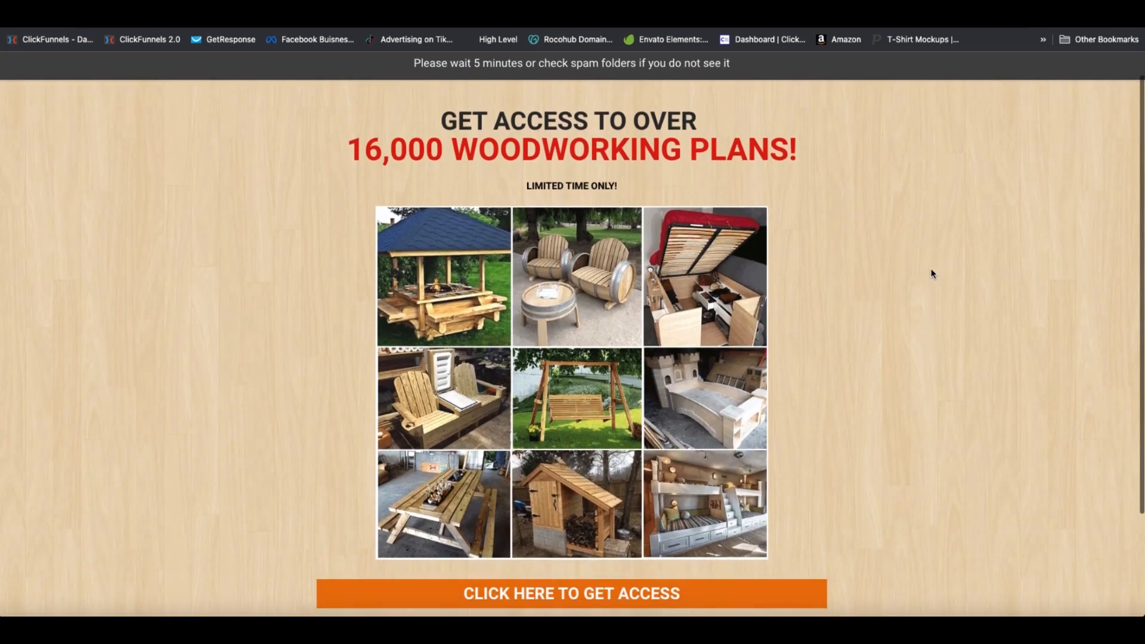
{"action": "scroll", "coordinate": [926, 275], "scroll_direction": "down", "scroll_amount": 3}
{"action": "scroll", "coordinate": [838, 286], "scroll_direction": "up", "scroll_amount": 3}
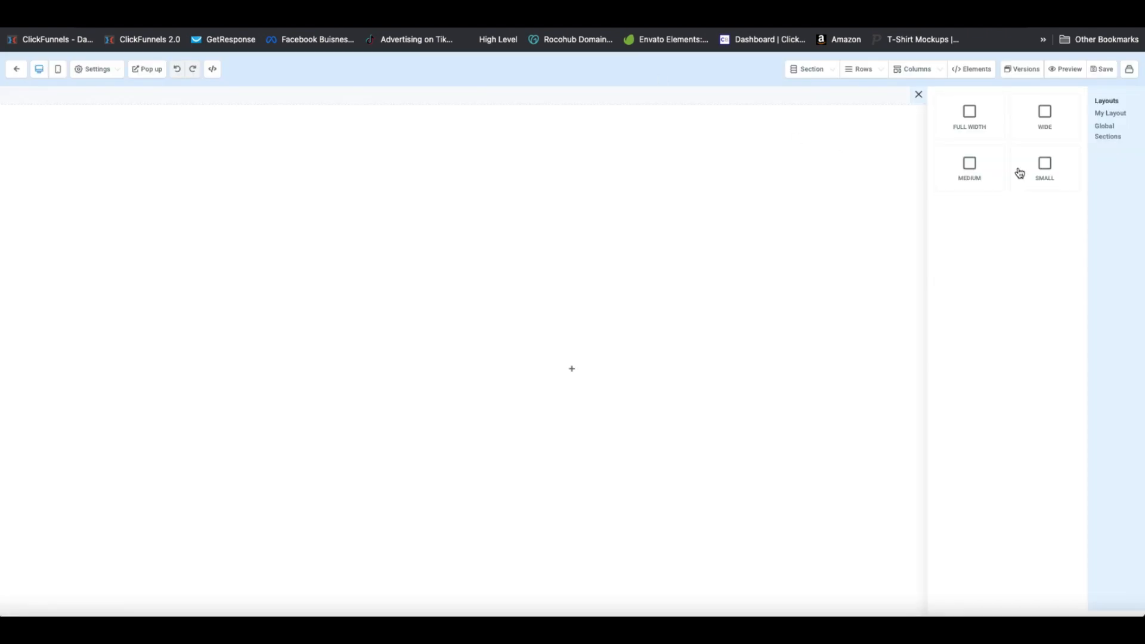
Add a full-width grey section containing a single-column row
{"action": "left_click", "coordinate": [972, 120]}
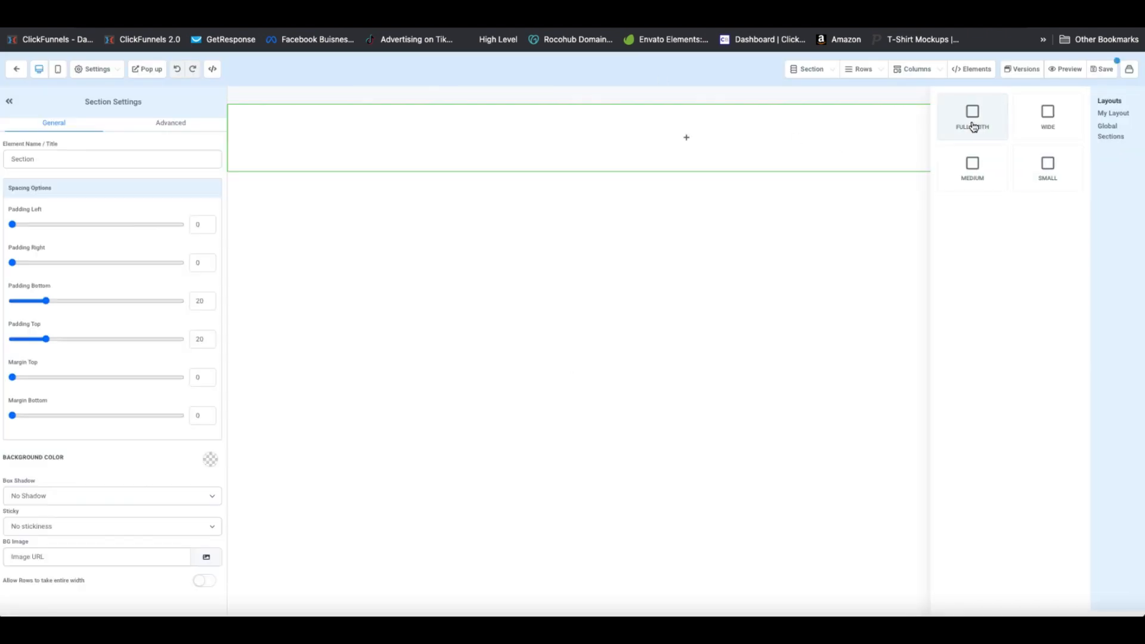
{"action": "left_click", "coordinate": [210, 459]}
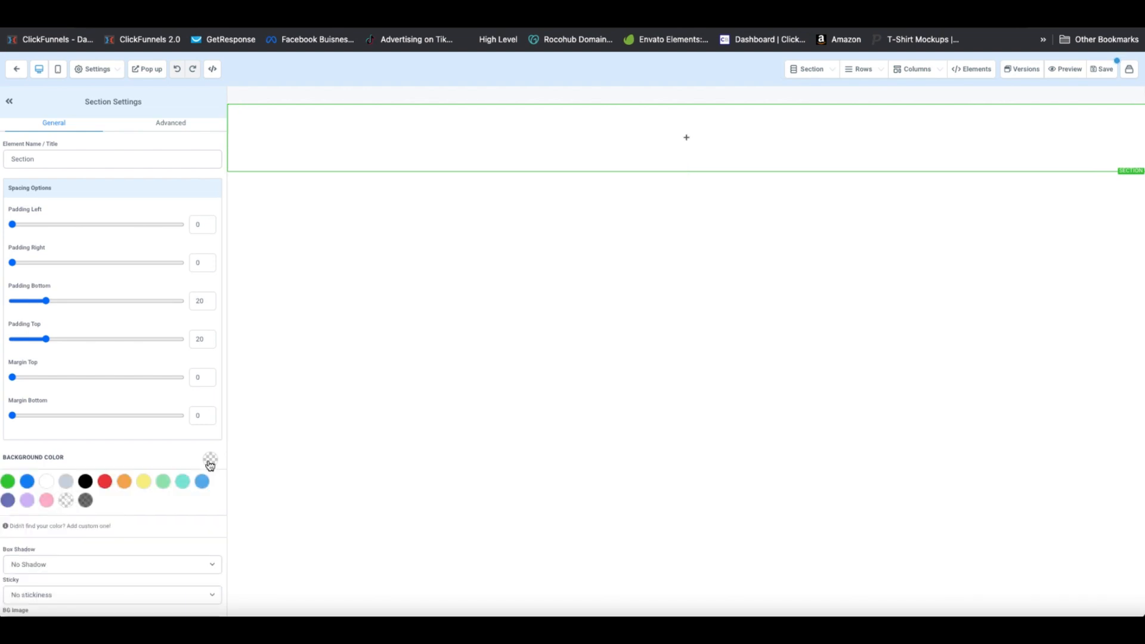
{"action": "left_click", "coordinate": [66, 481]}
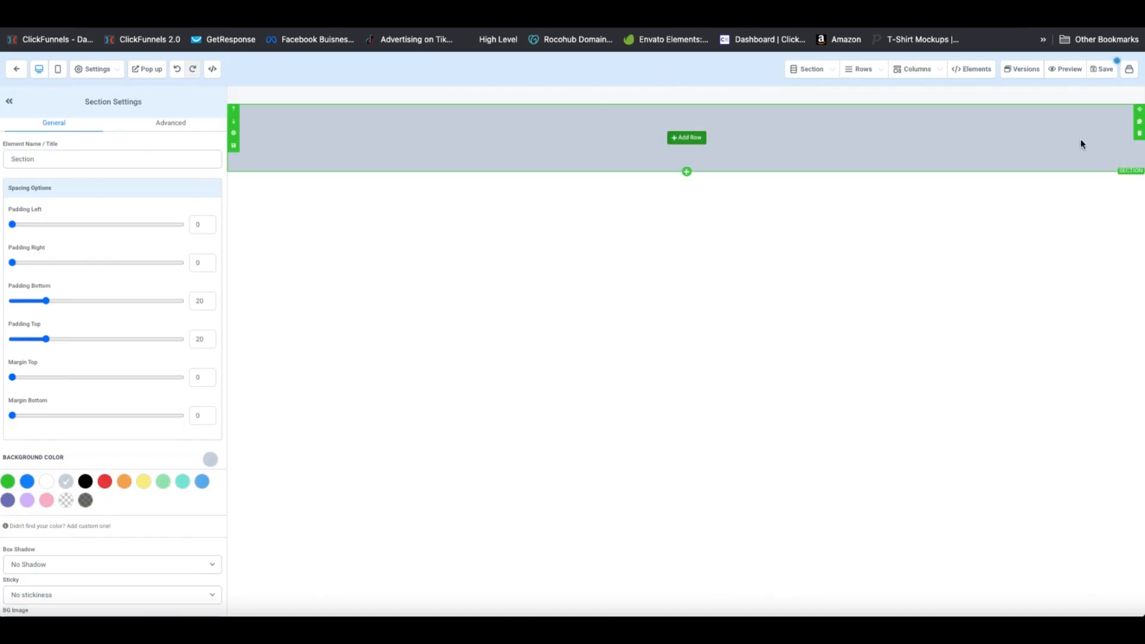
{"action": "left_click", "coordinate": [669, 142]}
{"action": "left_click", "coordinate": [1017, 141]}
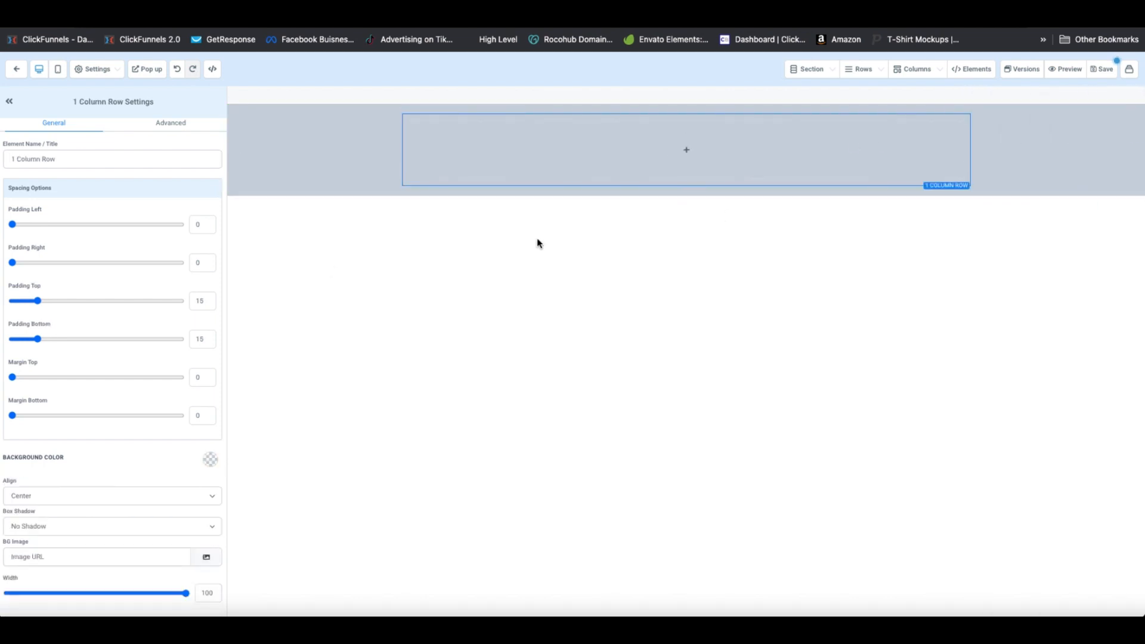
Add an underlined headline 'Thank You! Your FREE Plan Has Been Sent To Your Inbox'
{"action": "left_click", "coordinate": [686, 150]}
{"action": "left_click", "coordinate": [985, 160]}
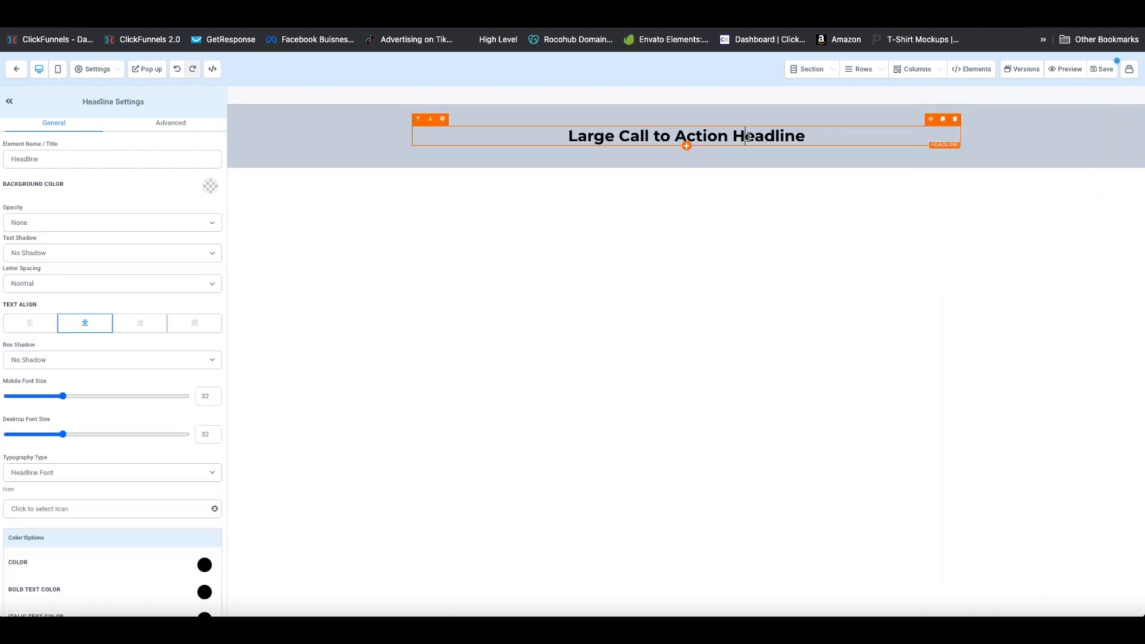
{"action": "key", "text": "ctrl+a"}
{"action": "type", "text": "Thank You! Your FREE Plan Has Been Sent To Your Inbox"}
{"action": "key", "text": "ctrl+a"}
{"action": "left_click", "coordinate": [626, 94]}
Add a smaller-font spam-folder reminder paragraph beneath the headline
{"action": "left_click", "coordinate": [1022, 154]}
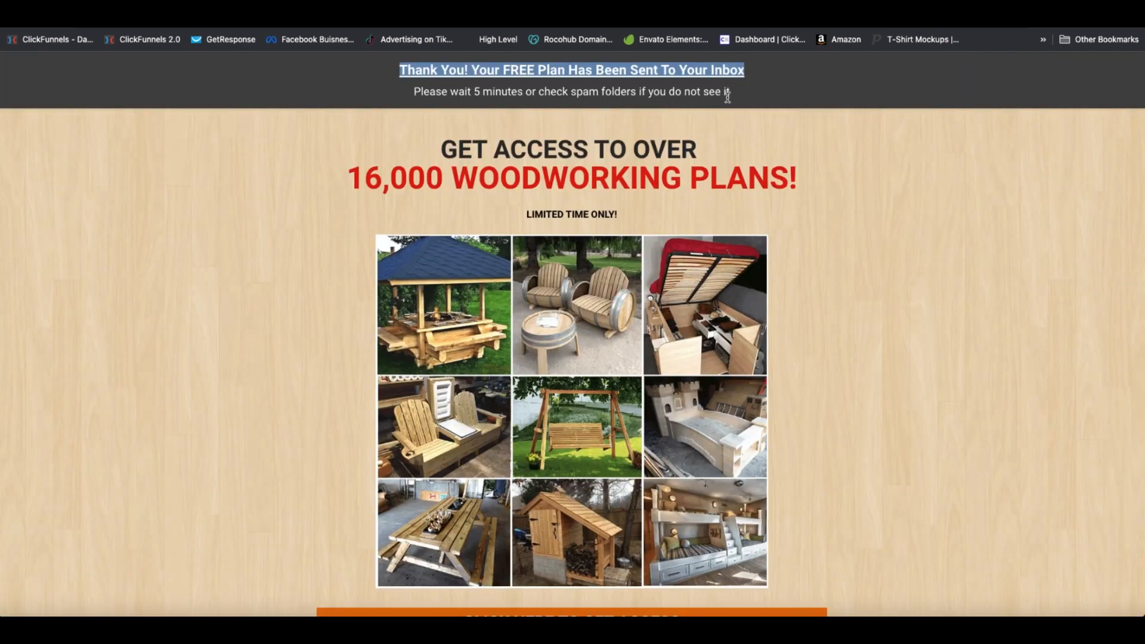
{"action": "left_click_drag", "start_coordinate": [729, 94], "coordinate": [405, 95]}
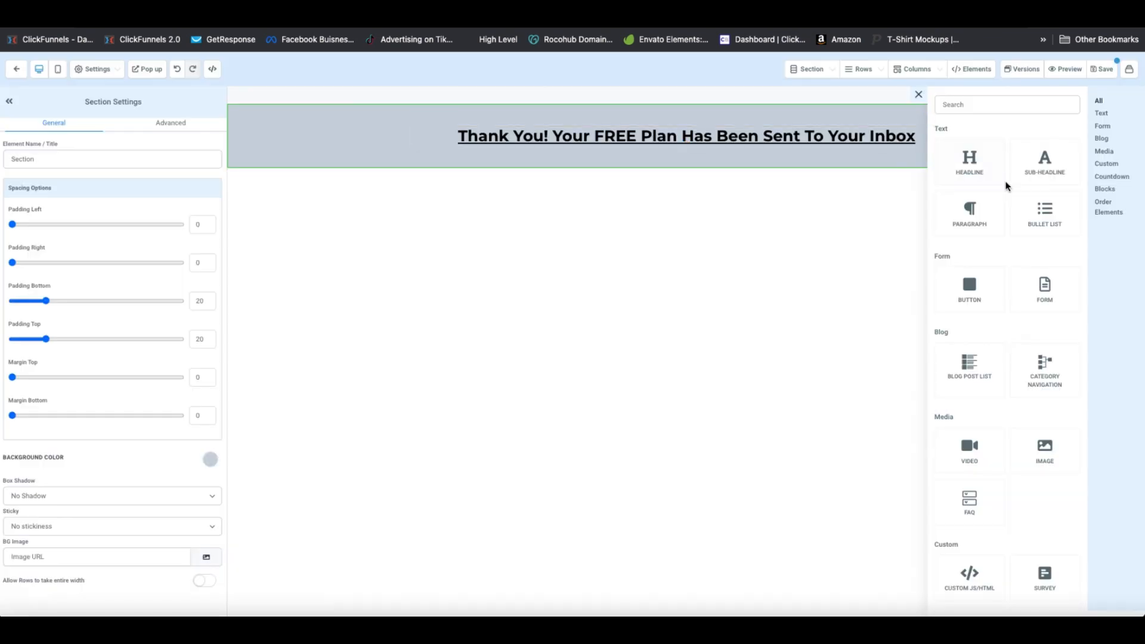
{"action": "left_click", "coordinate": [970, 214]}
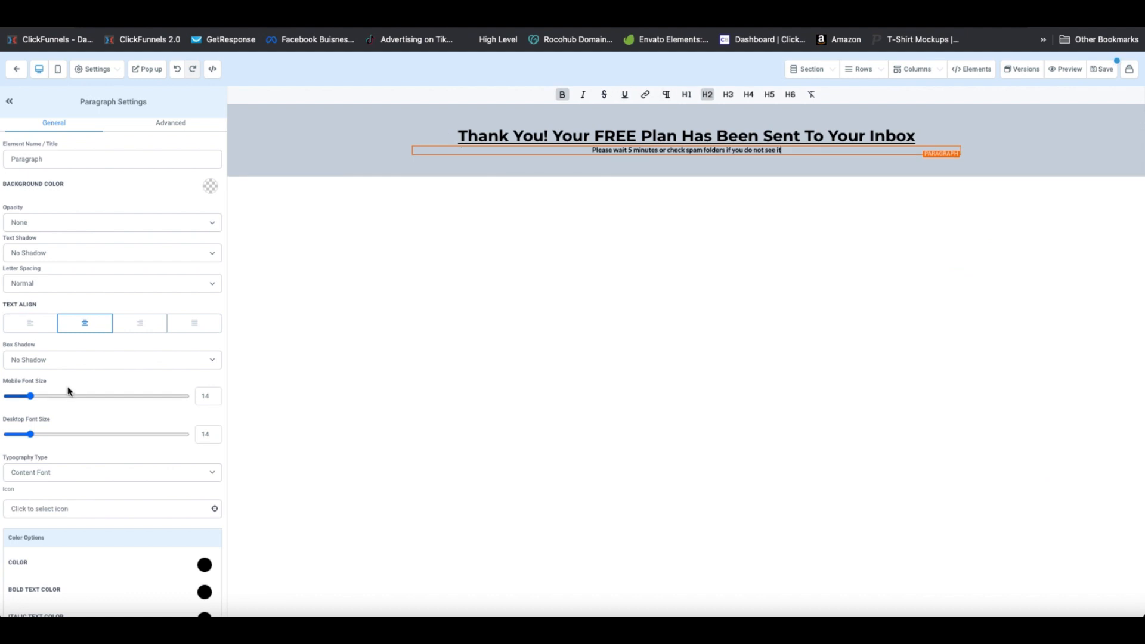
{"action": "left_click_drag", "start_coordinate": [70, 396], "coordinate": [30, 396]}
{"action": "left_click_drag", "start_coordinate": [36, 434], "coordinate": [58, 436]}
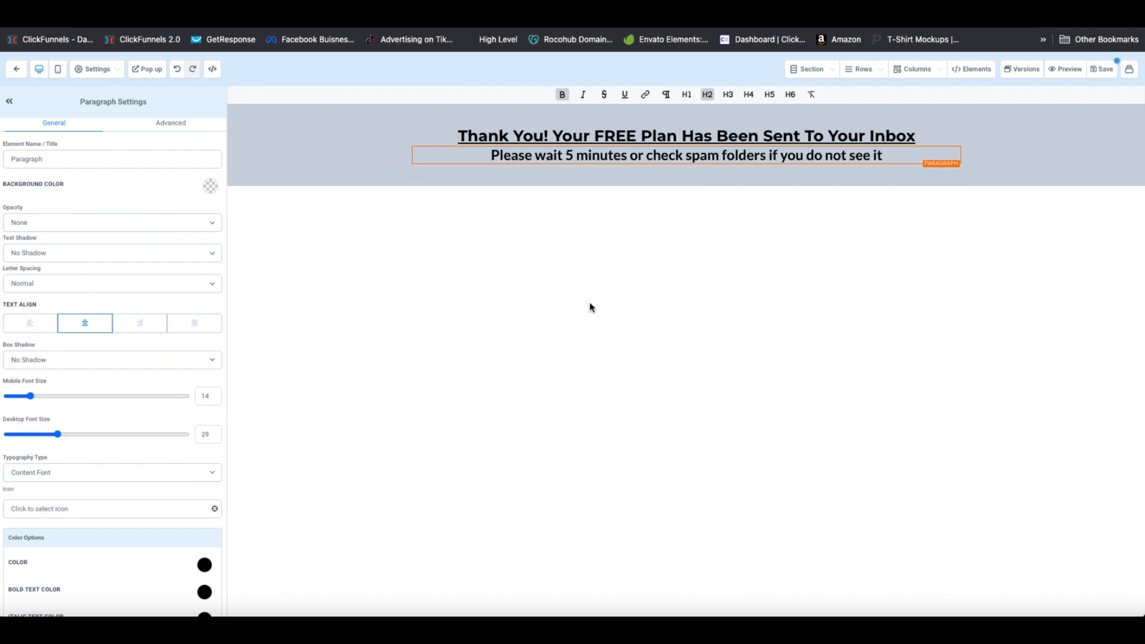
{"action": "left_click", "coordinate": [1014, 155]}
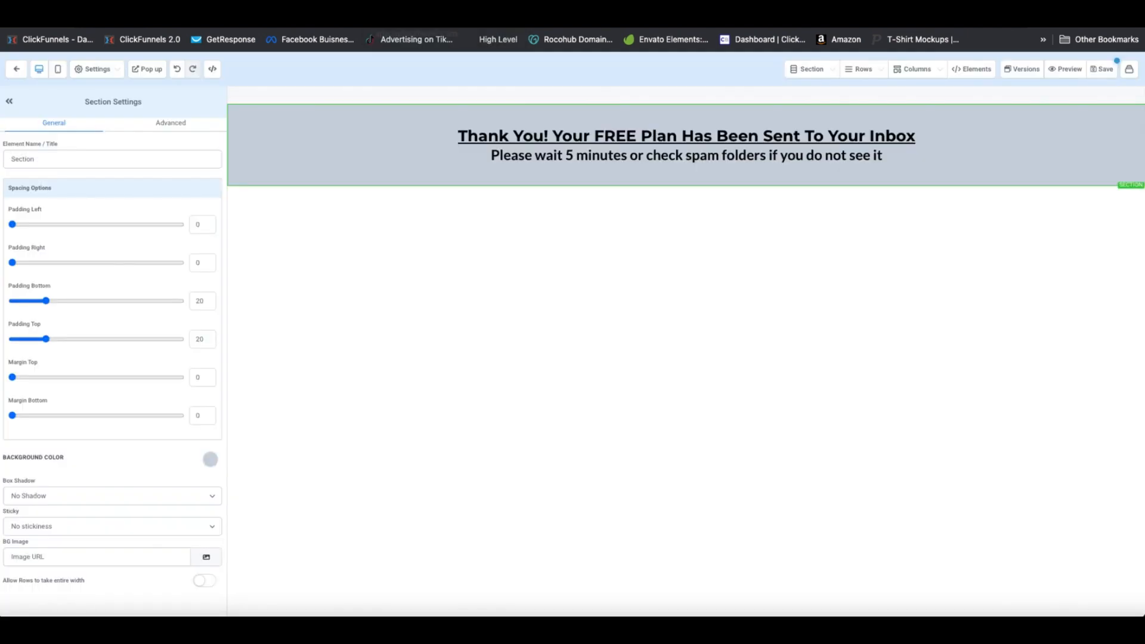
Add a yellow section with a bold '16,000 WOODWORKING PLANS!' headline pasted from the reference page
{"action": "left_click", "coordinate": [687, 186]}
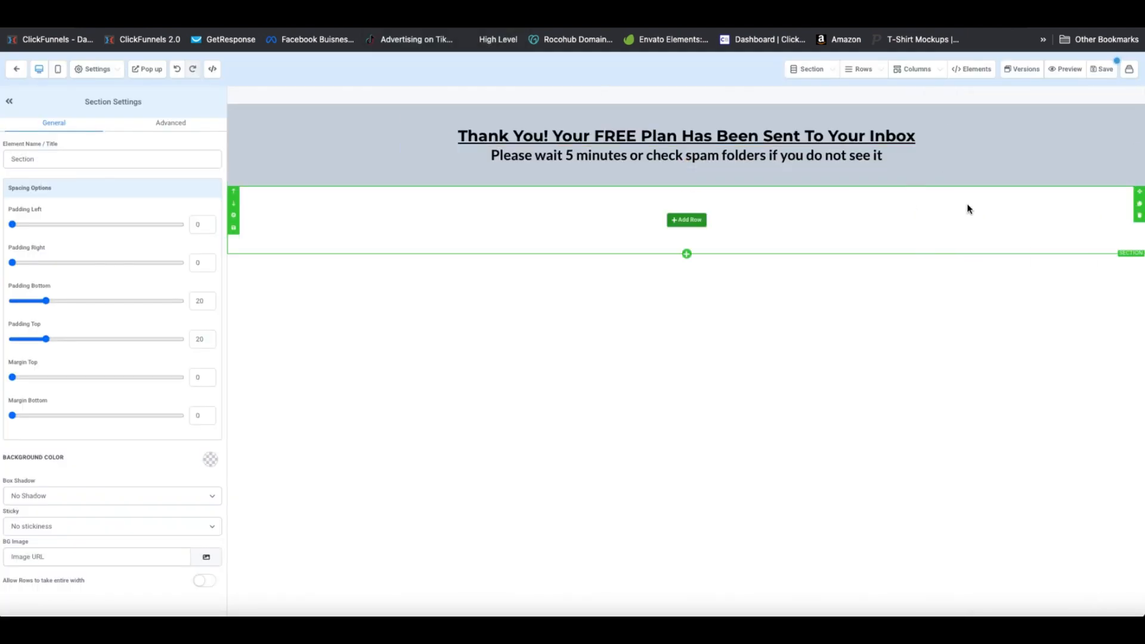
{"action": "left_click", "coordinate": [210, 460]}
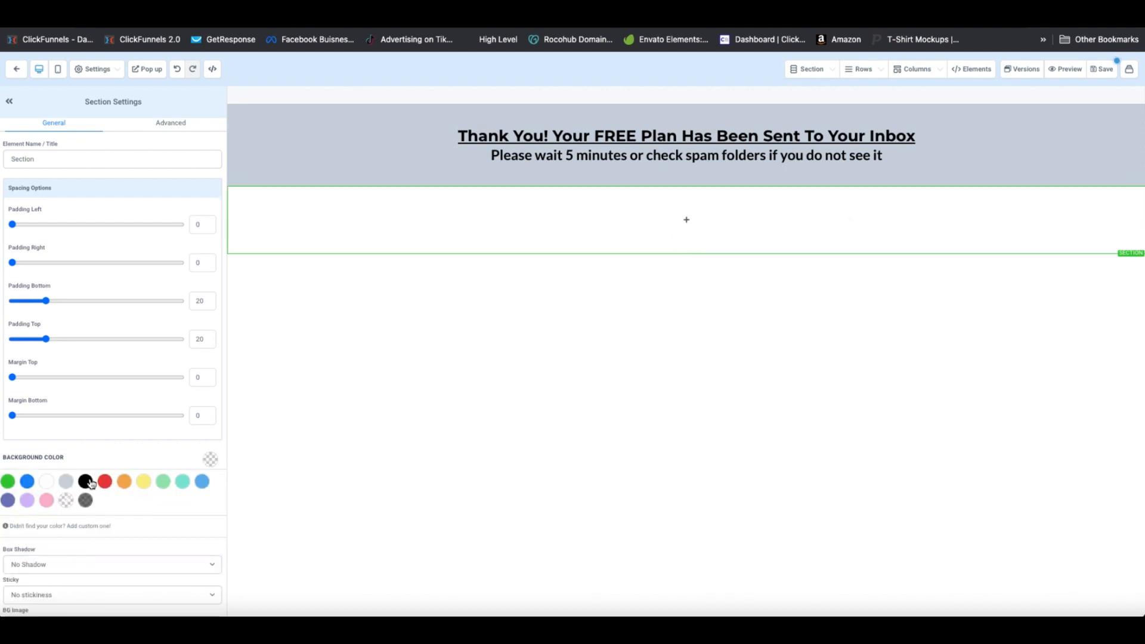
{"action": "left_click", "coordinate": [143, 482]}
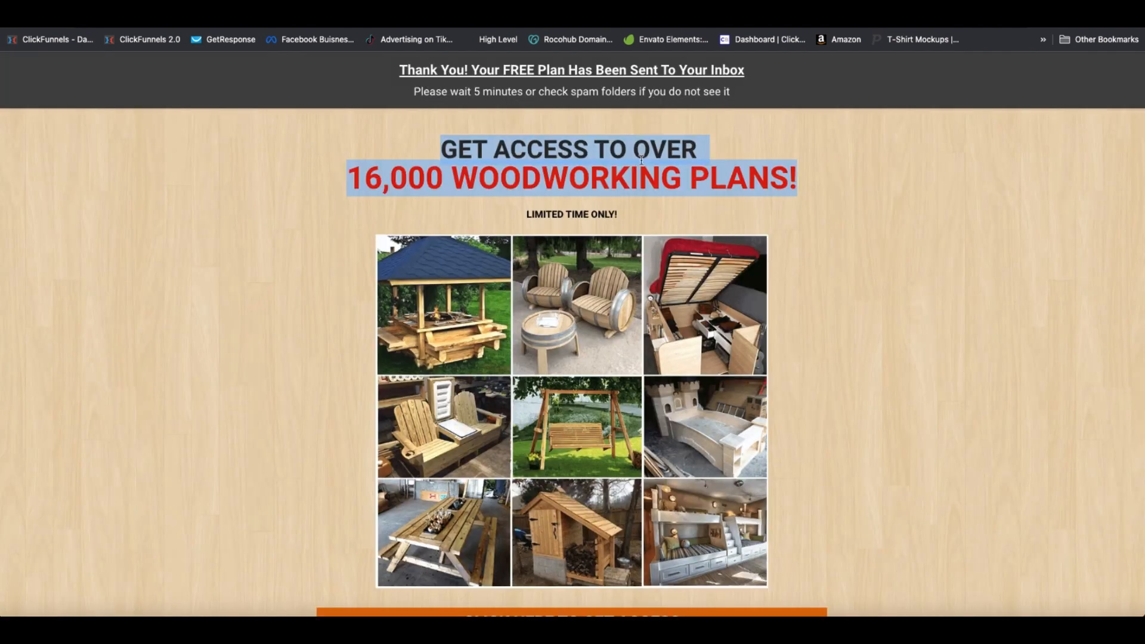
{"action": "left_click_drag", "start_coordinate": [710, 152], "coordinate": [424, 142]}
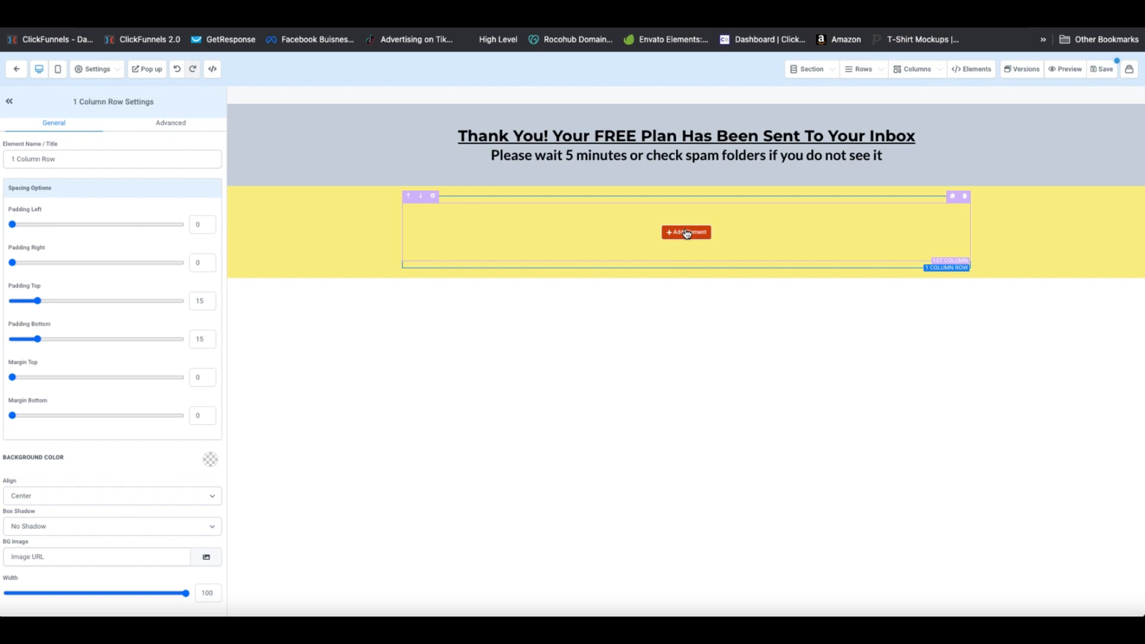
{"action": "left_click", "coordinate": [685, 233]}
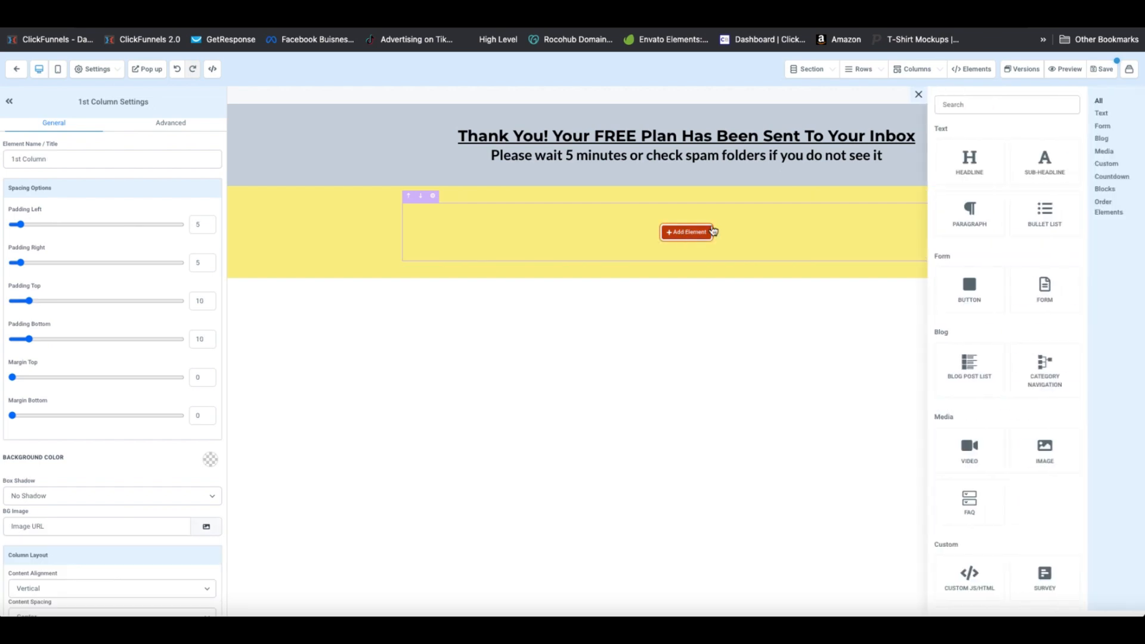
{"action": "left_click", "coordinate": [966, 164]}
{"action": "left_click", "coordinate": [685, 225]}
{"action": "triple_click", "coordinate": [684, 225]}
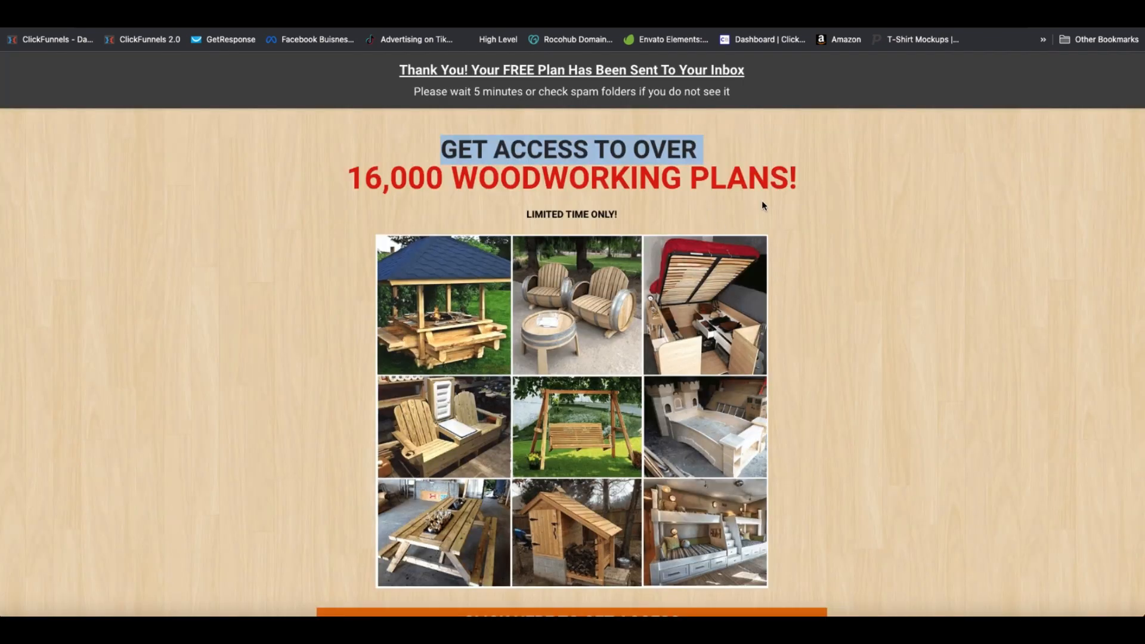
{"action": "left_click_drag", "start_coordinate": [791, 180], "coordinate": [312, 184]}
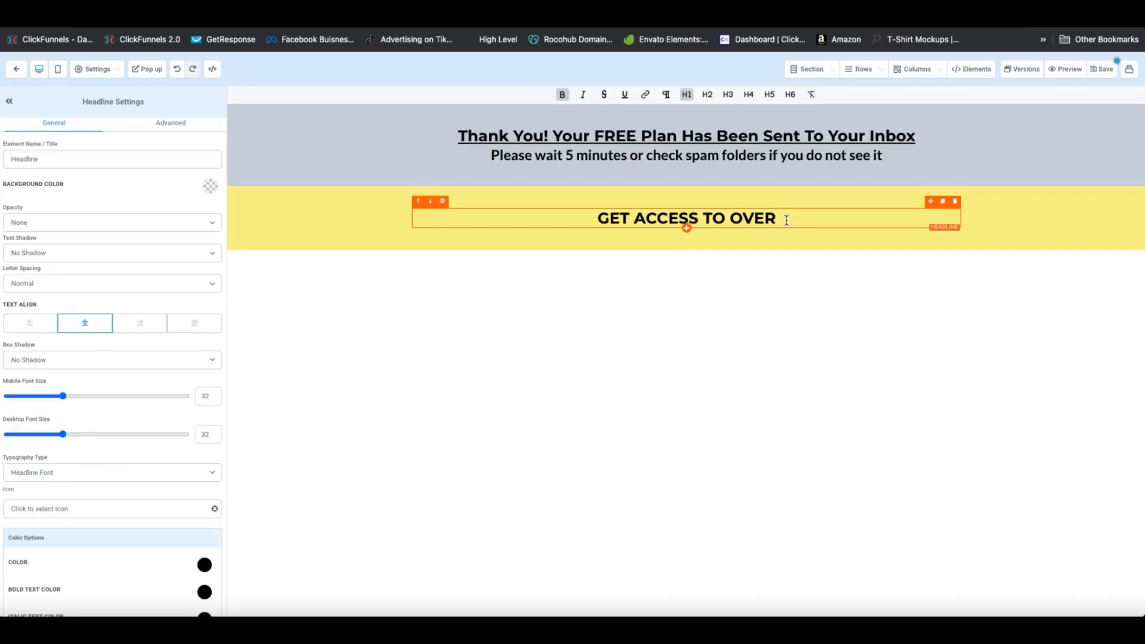
{"action": "type", "text": "16,000 WOODWORKING PLANS!"}
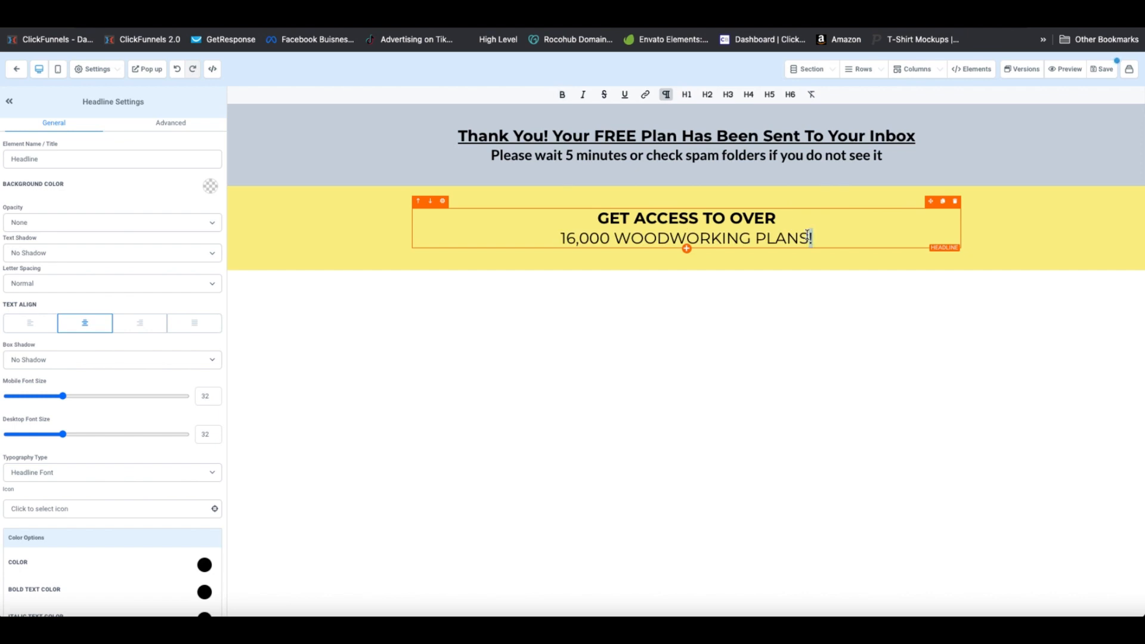
{"action": "triple_click", "coordinate": [808, 235]}
{"action": "left_click", "coordinate": [562, 95]}
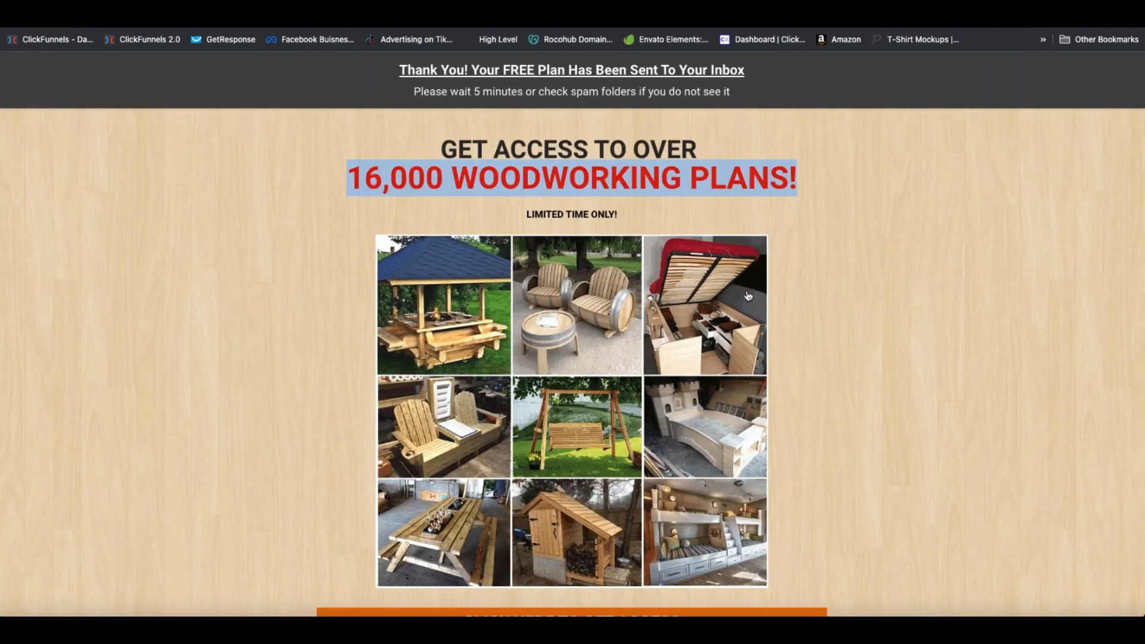
Check where the reference page's get-access button below the image grid links
{"action": "scroll", "coordinate": [748, 295], "scroll_direction": "down", "scroll_amount": 2}
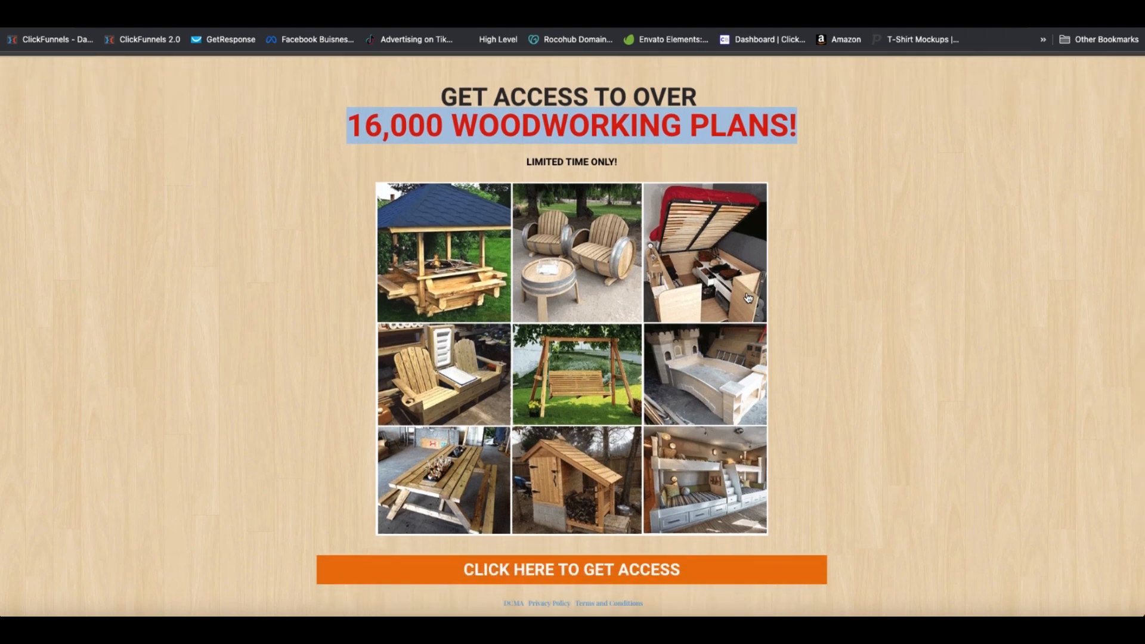
{"action": "scroll", "coordinate": [748, 298], "scroll_direction": "down", "scroll_amount": 1}
{"action": "left_click", "coordinate": [814, 299]}
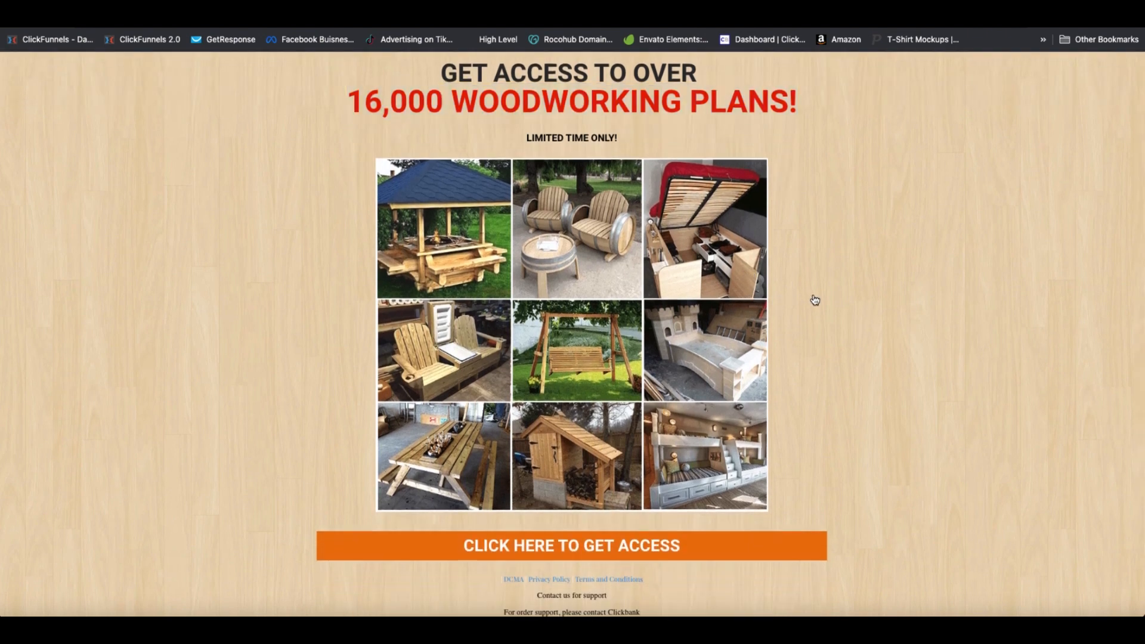
{"action": "scroll", "coordinate": [778, 257], "scroll_direction": "down", "scroll_amount": 3}
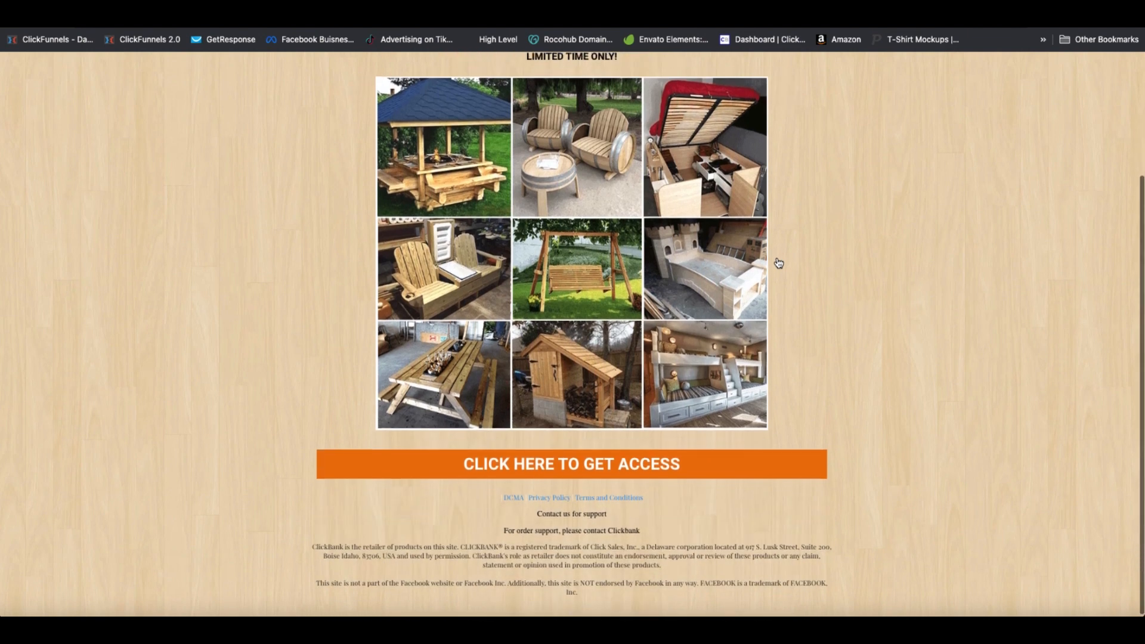
{"action": "scroll", "coordinate": [778, 263], "scroll_direction": "up", "scroll_amount": 1}
{"action": "scroll", "coordinate": [777, 261], "scroll_direction": "down", "scroll_amount": 1}
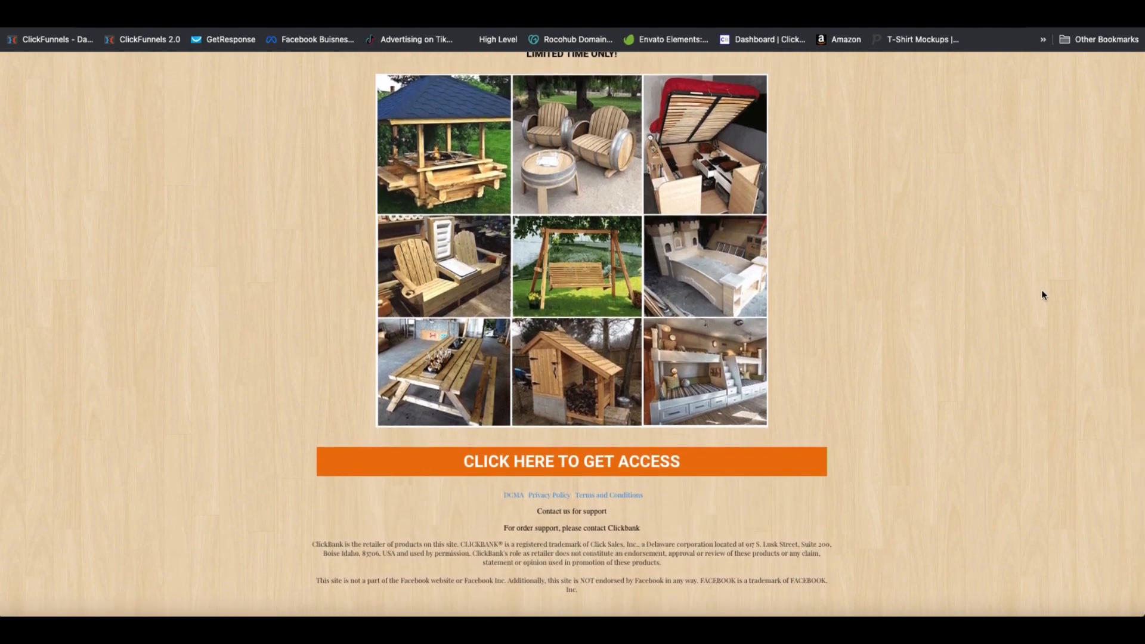
{"action": "scroll", "coordinate": [869, 370], "scroll_direction": "up", "scroll_amount": 3}
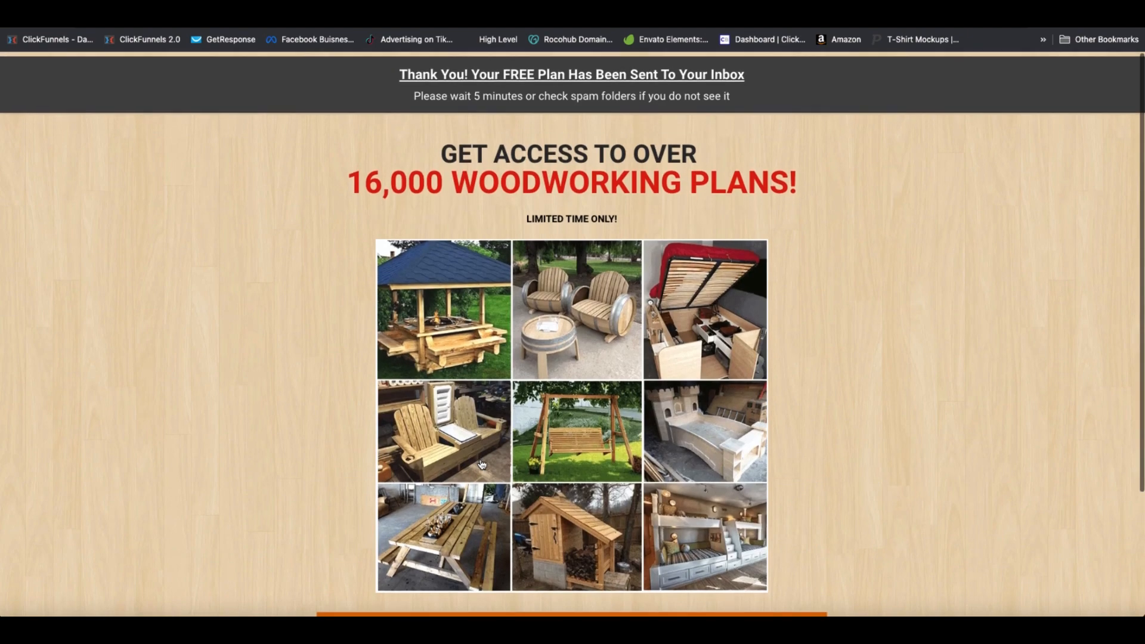
{"action": "scroll", "coordinate": [510, 437], "scroll_direction": "down", "scroll_amount": 1}
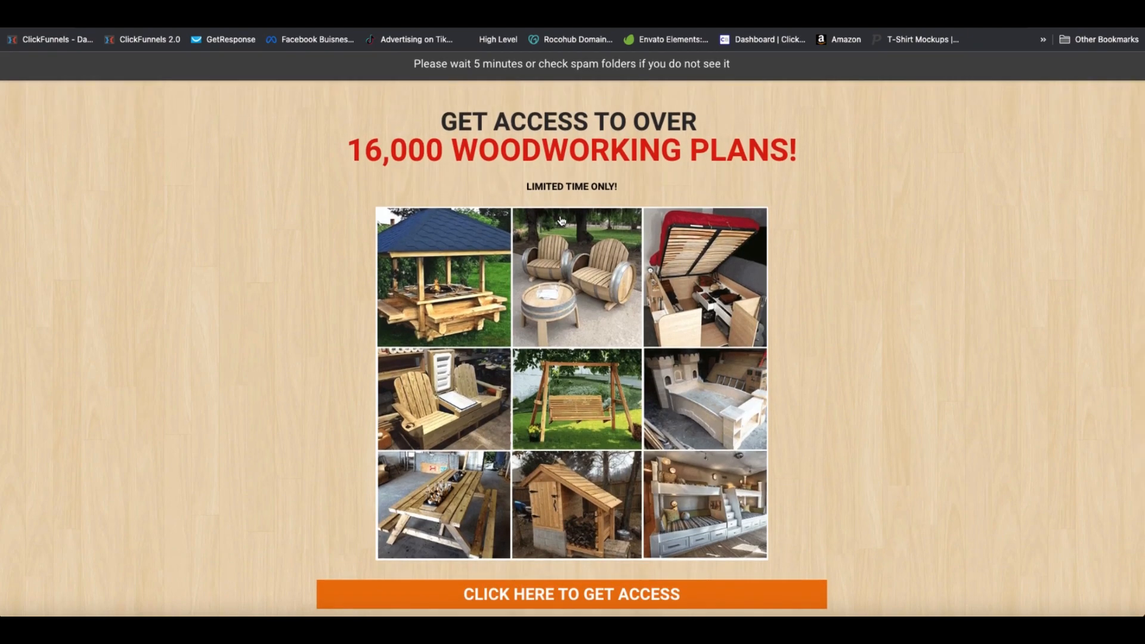
{"action": "scroll", "coordinate": [561, 222], "scroll_direction": "down", "scroll_amount": 1}
{"action": "scroll", "coordinate": [597, 222], "scroll_direction": "down", "scroll_amount": 2}
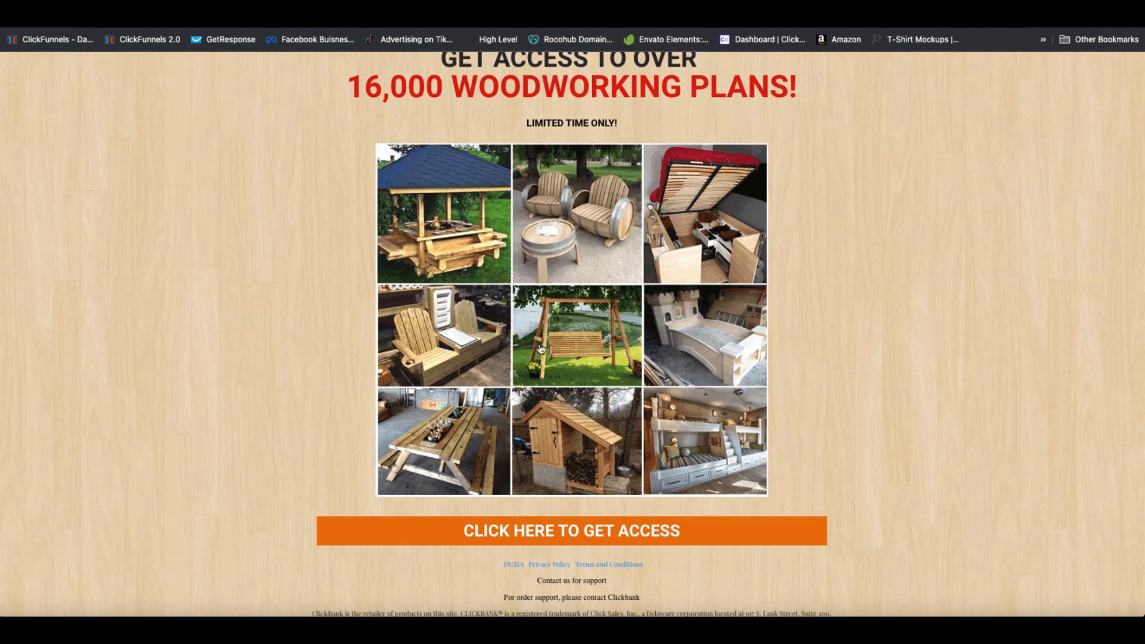
{"action": "scroll", "coordinate": [543, 367], "scroll_direction": "down", "scroll_amount": 2}
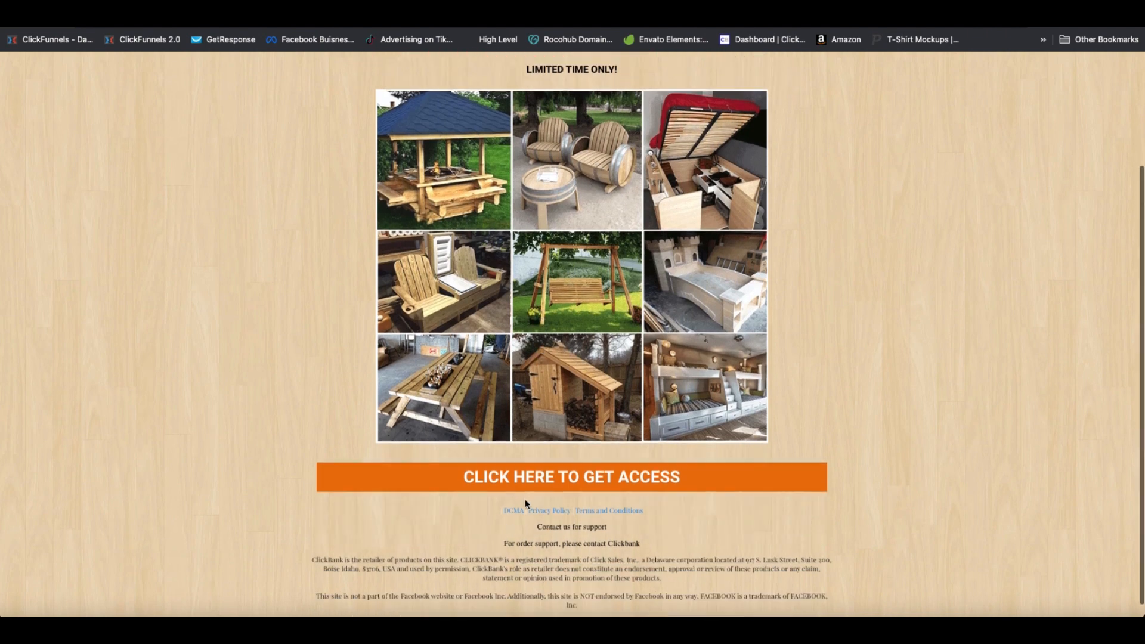
{"action": "left_click", "coordinate": [562, 482]}
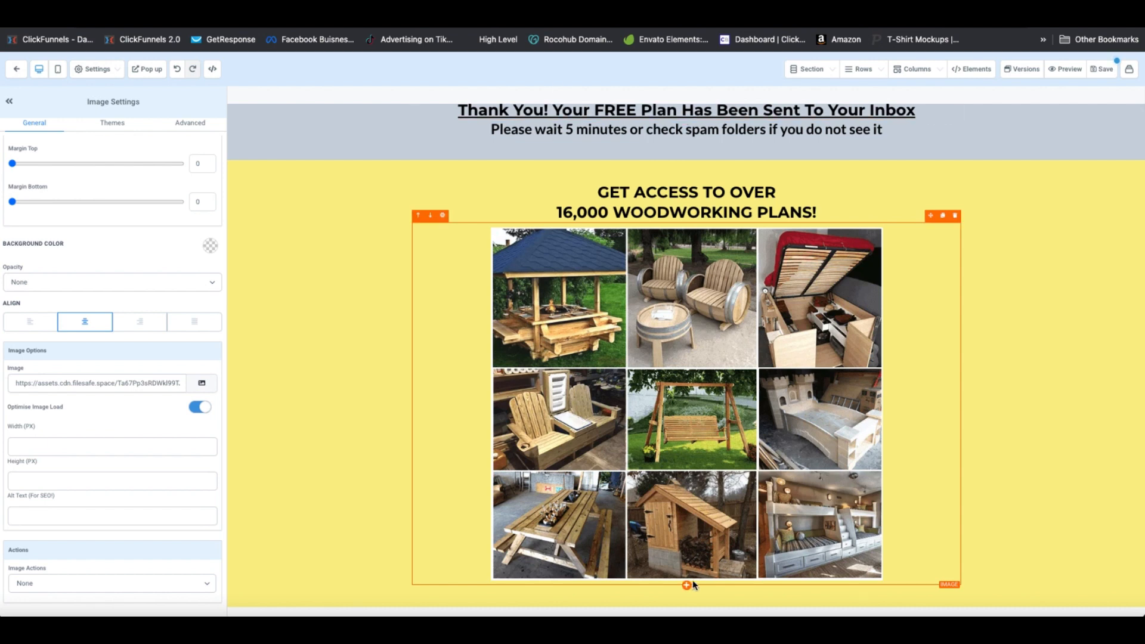
Add a button under the woodworking image grid reading CLICK HERE TO GET ACCESS
{"action": "left_click", "coordinate": [687, 586]}
{"action": "left_click", "coordinate": [973, 289]}
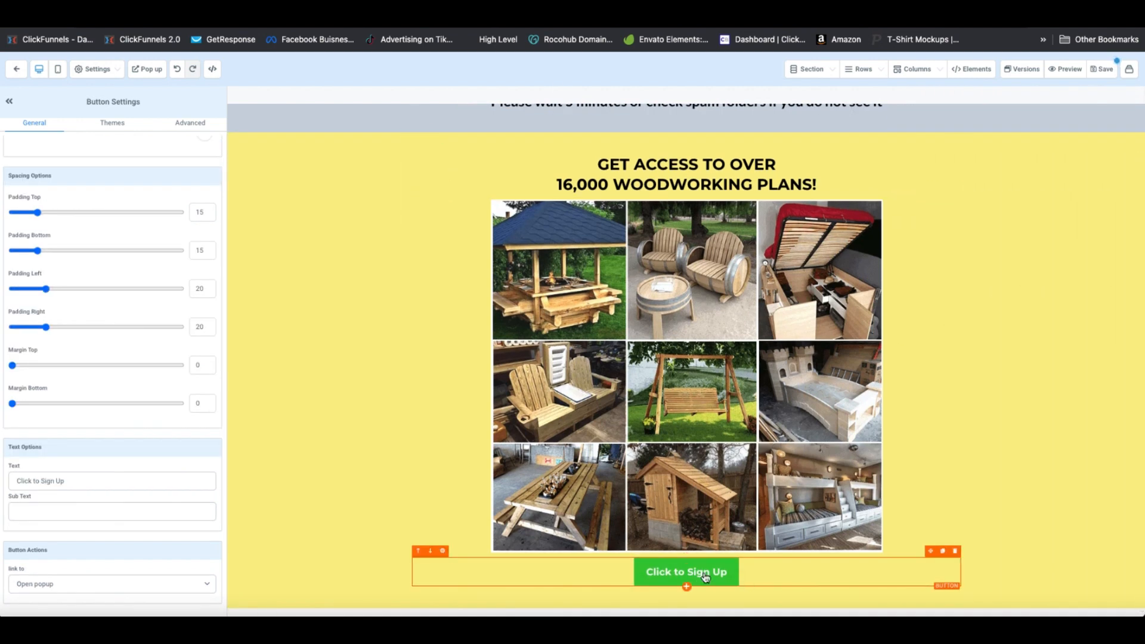
{"action": "scroll", "coordinate": [60, 291], "scroll_direction": "up", "scroll_amount": 10}
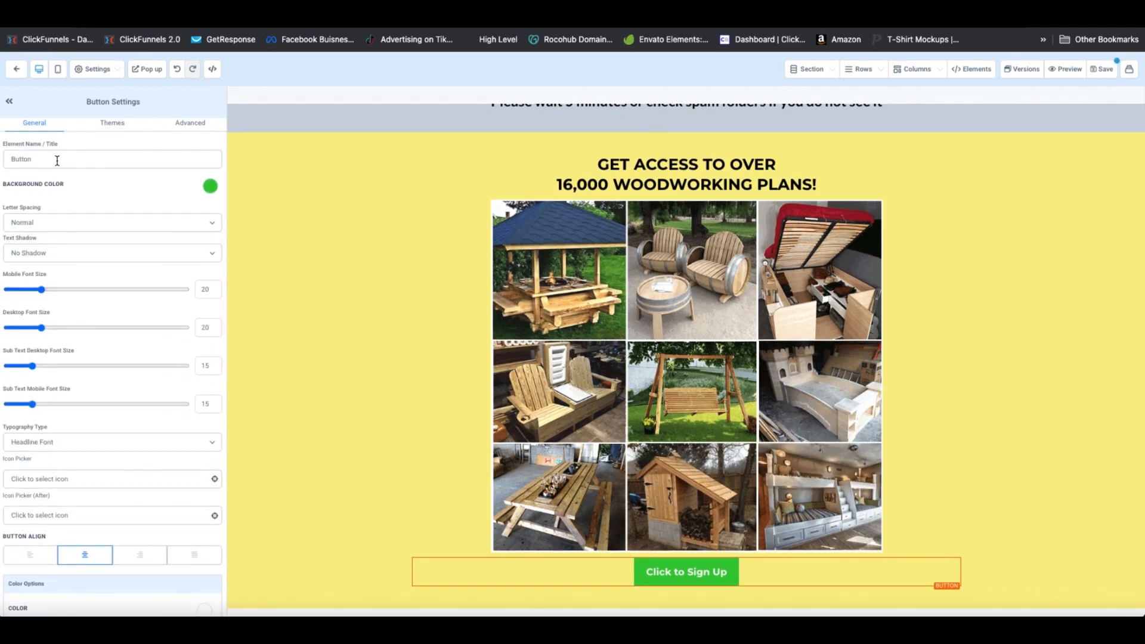
{"action": "double_click", "coordinate": [57, 158]}
{"action": "scroll", "coordinate": [90, 358], "scroll_direction": "down", "scroll_amount": 10}
{"action": "left_click", "coordinate": [102, 481]}
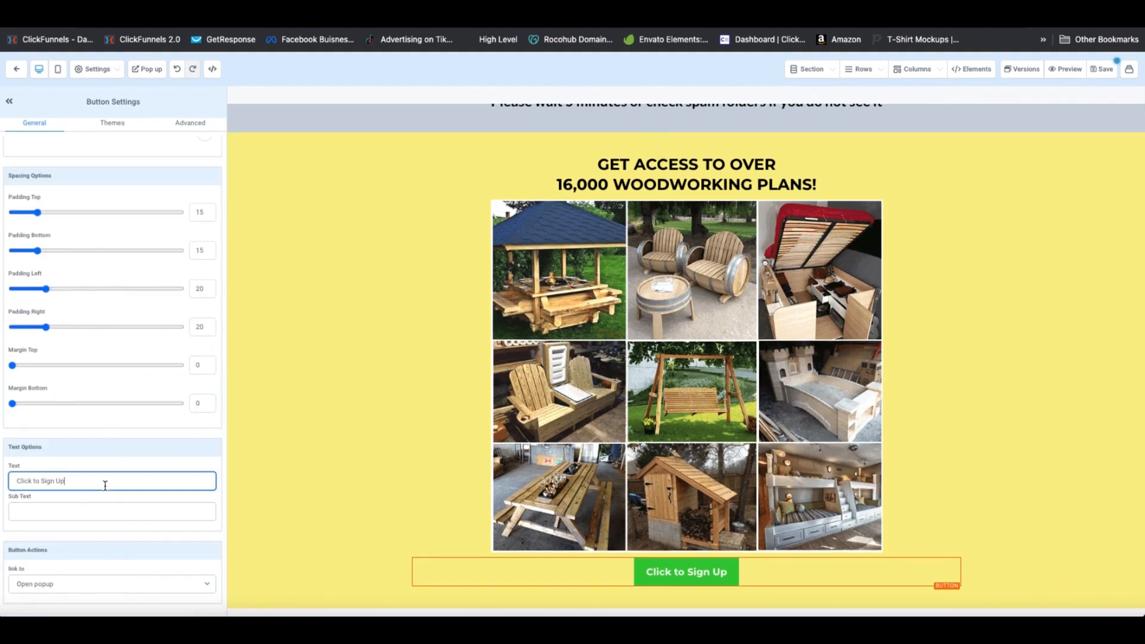
{"action": "triple_click", "coordinate": [102, 481]}
{"action": "type", "text": "CLICK HERE TO GET ACCESS"}
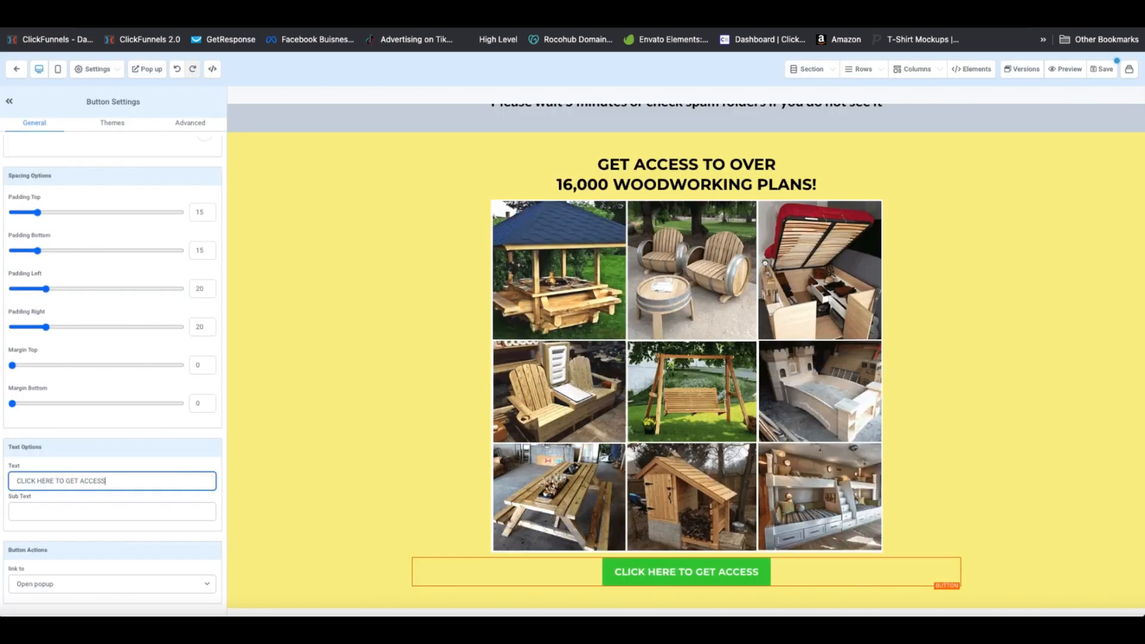
{"action": "scroll", "coordinate": [191, 476], "scroll_direction": "up", "scroll_amount": 10}
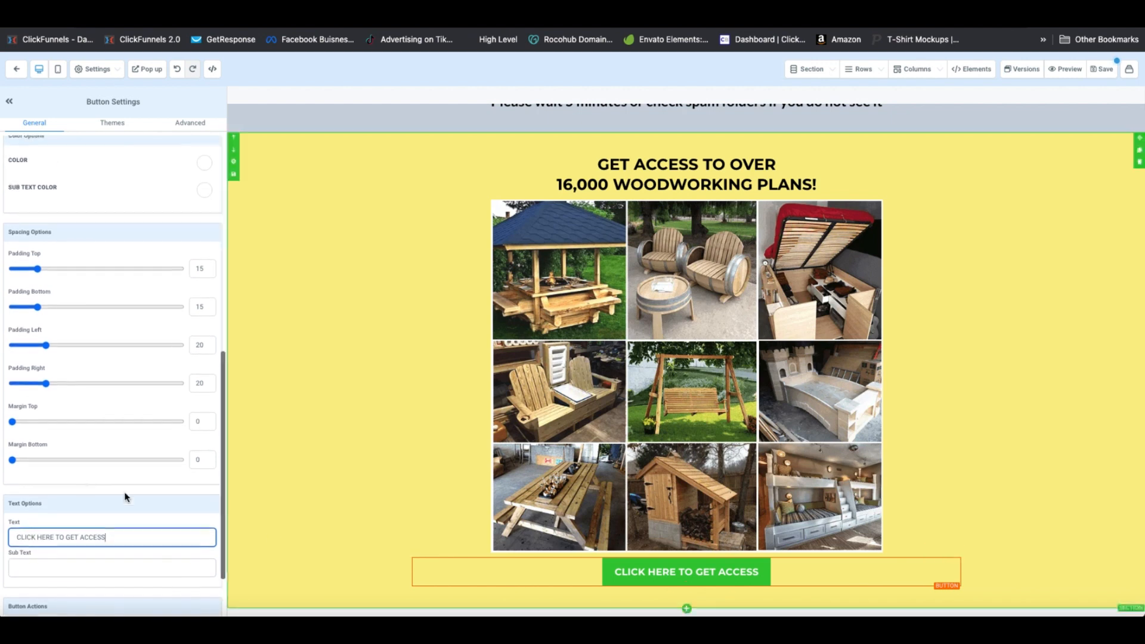
{"action": "left_click", "coordinate": [984, 450]}
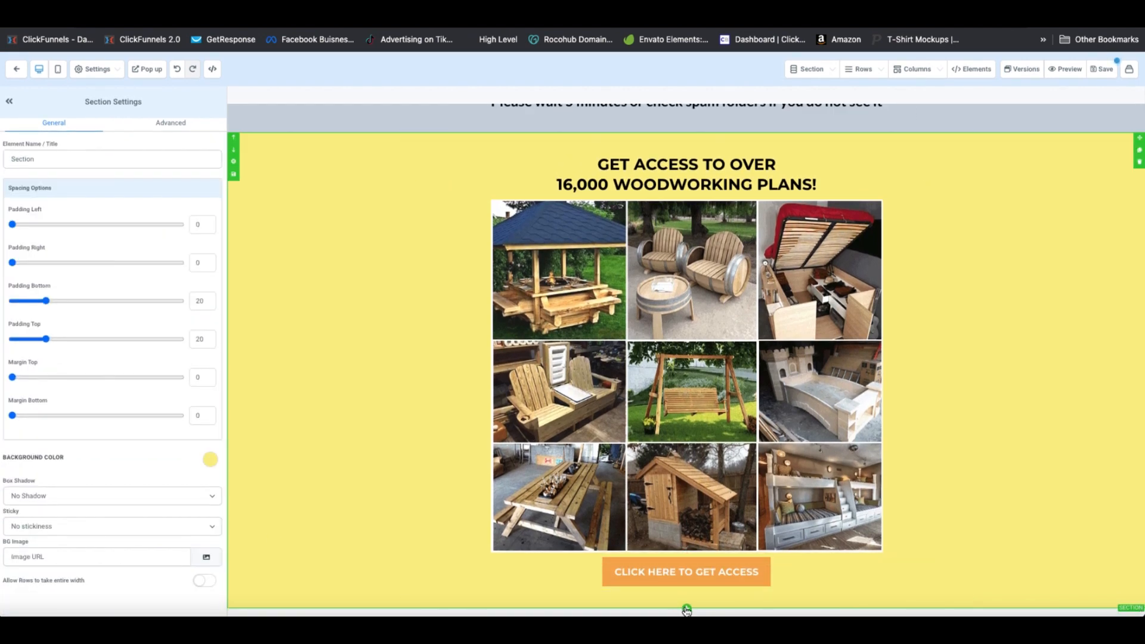
Insert an empty section below the yellow woodworking section and set its background to black
{"action": "left_click", "coordinate": [687, 610]}
{"action": "left_click", "coordinate": [986, 110]}
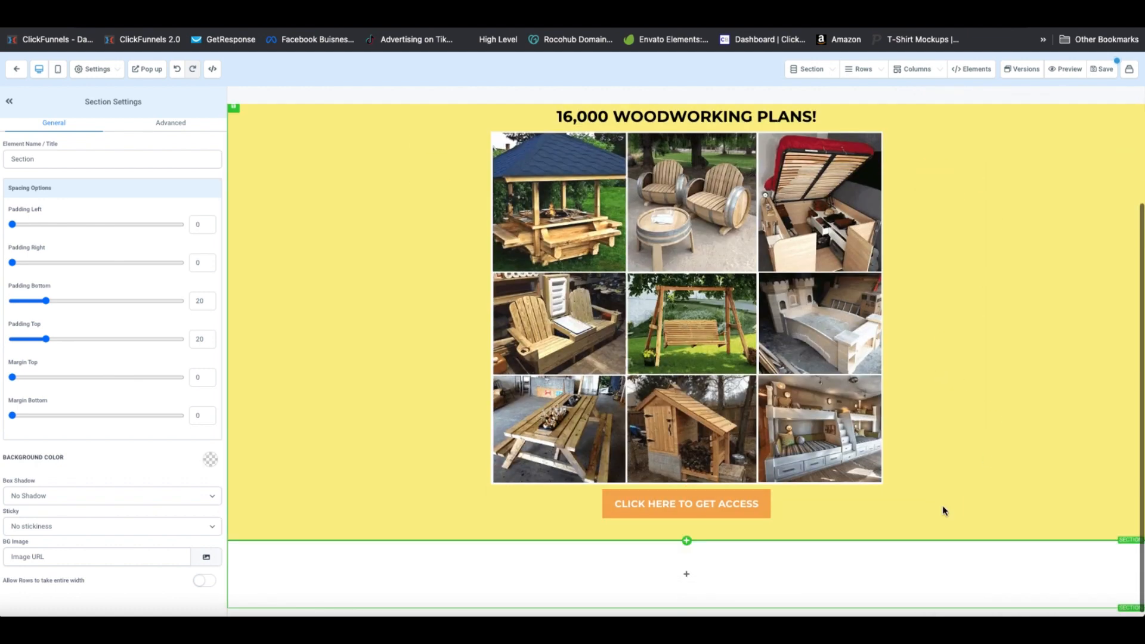
{"action": "left_click", "coordinate": [687, 574]}
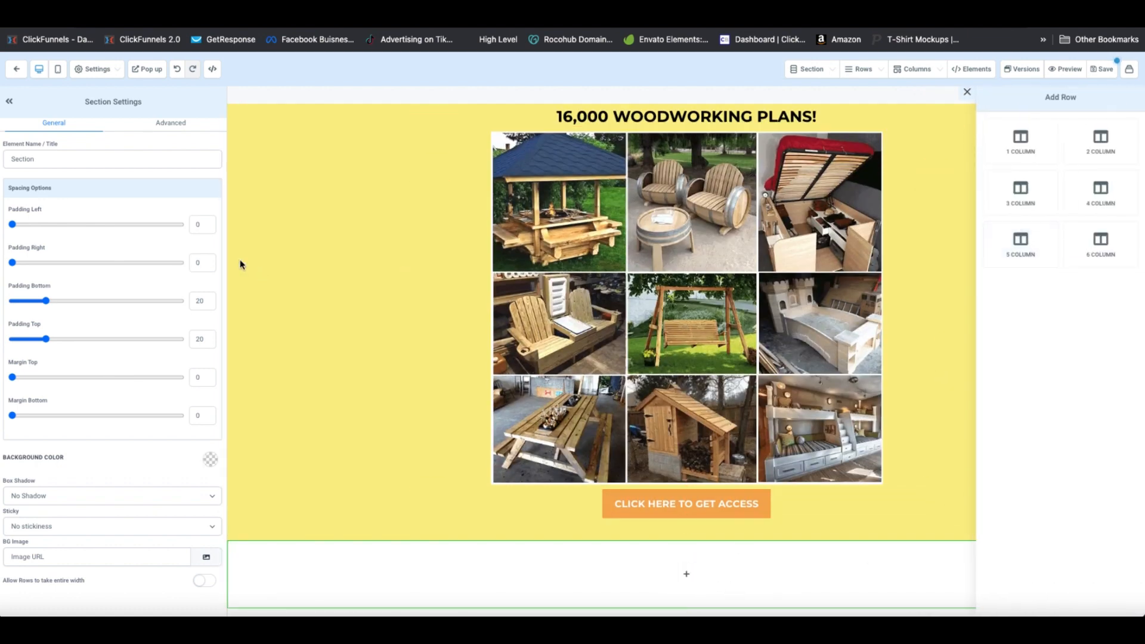
{"action": "left_click", "coordinate": [271, 550]}
{"action": "left_click", "coordinate": [209, 459]}
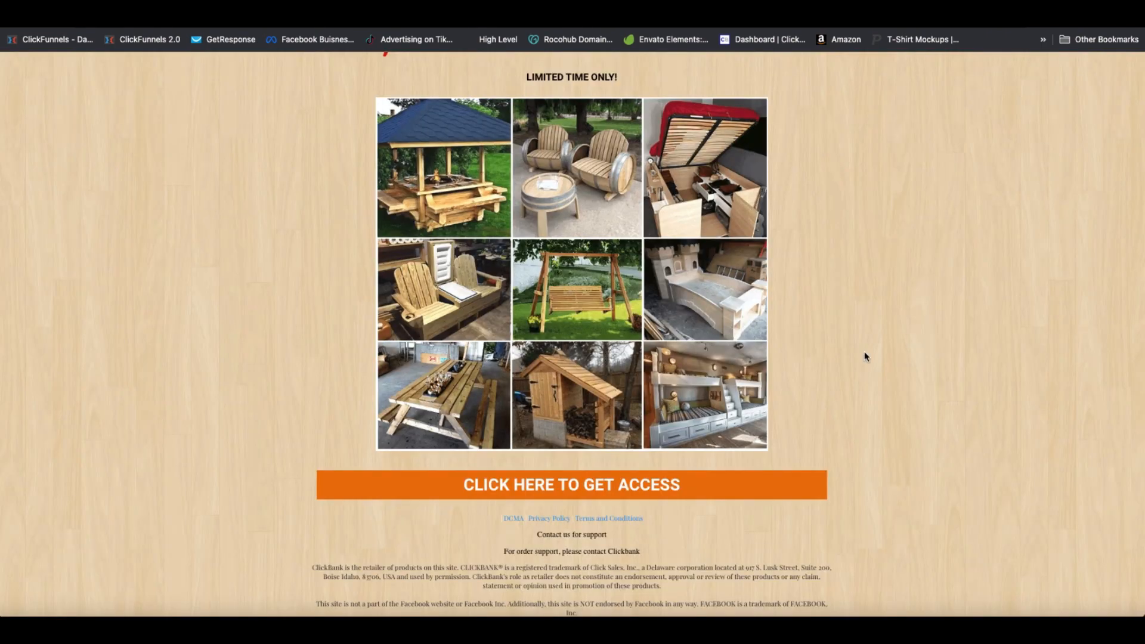
{"action": "scroll", "coordinate": [829, 343], "scroll_direction": "down", "scroll_amount": 1}
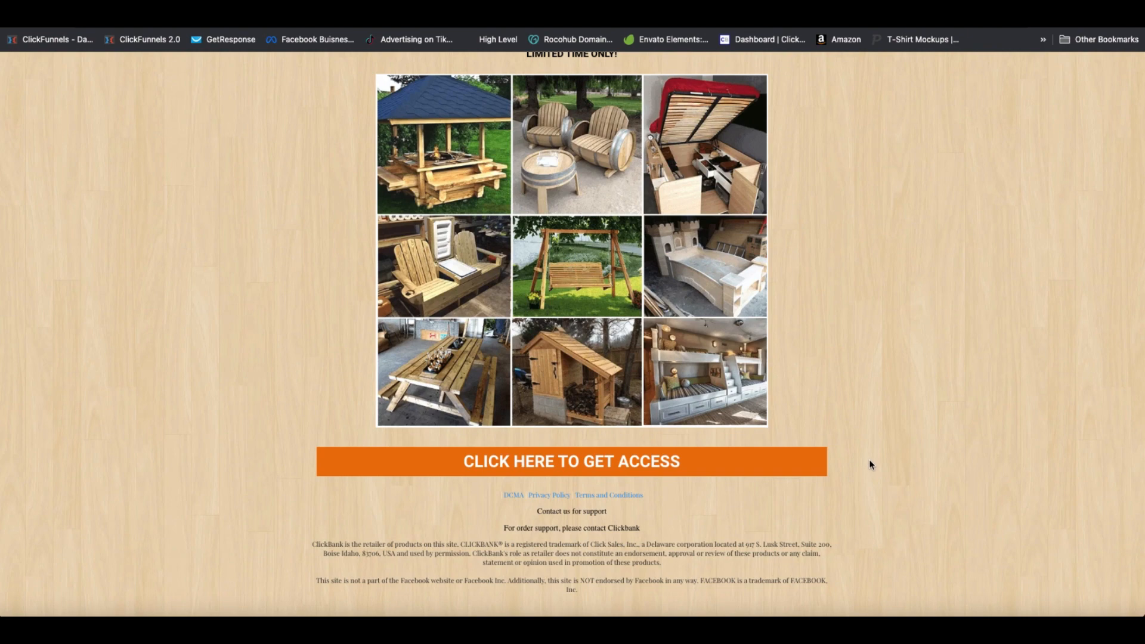
{"action": "scroll", "coordinate": [871, 464], "scroll_direction": "up", "scroll_amount": 5}
{"action": "scroll", "coordinate": [871, 464], "scroll_direction": "down", "scroll_amount": 5}
{"action": "left_click", "coordinate": [460, 25]}
{"action": "scroll", "coordinate": [818, 572], "scroll_direction": "down", "scroll_amount": 3}
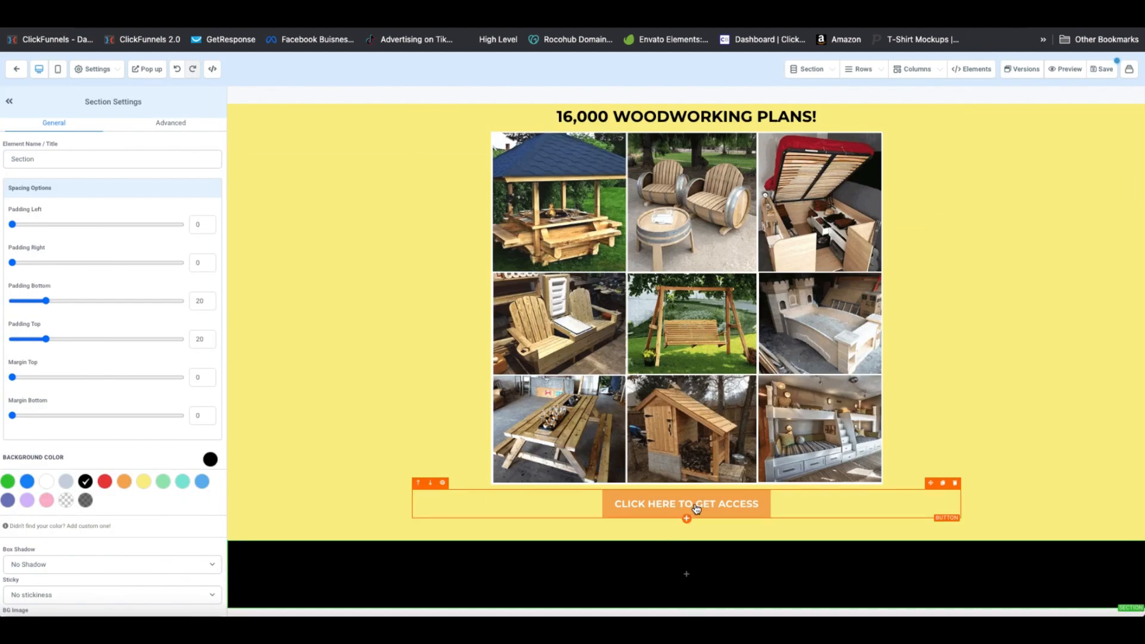
{"action": "left_click", "coordinate": [978, 365]}
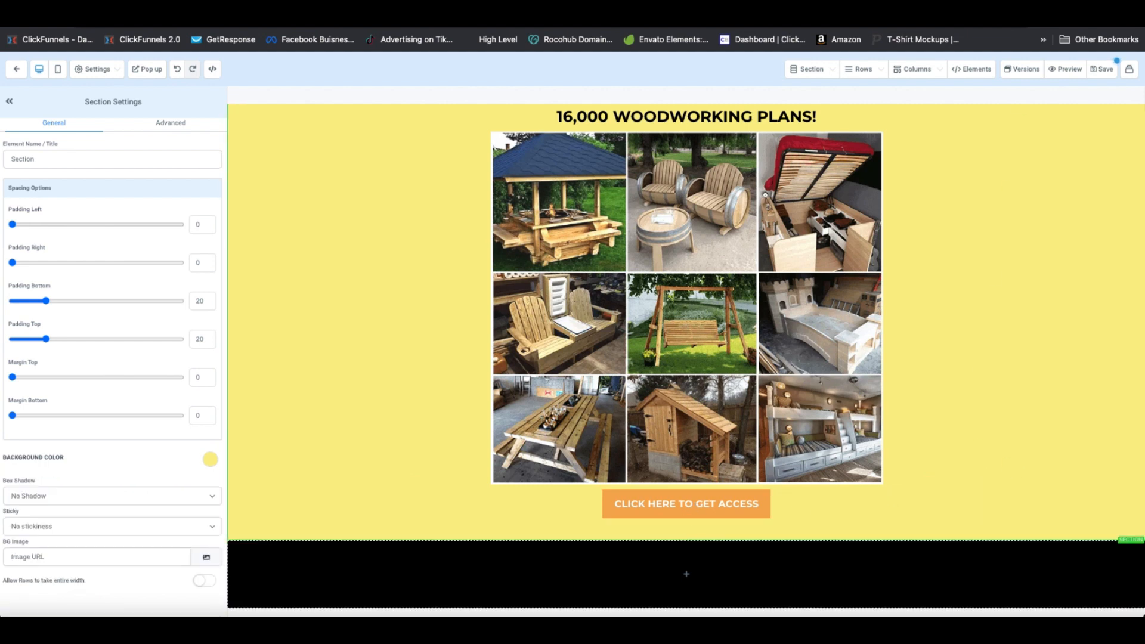
Promote the woodworking offer in ClickBank, create a HopLink with tracking ID 'optinpage', and copy it
{"action": "left_click", "coordinate": [763, 12]}
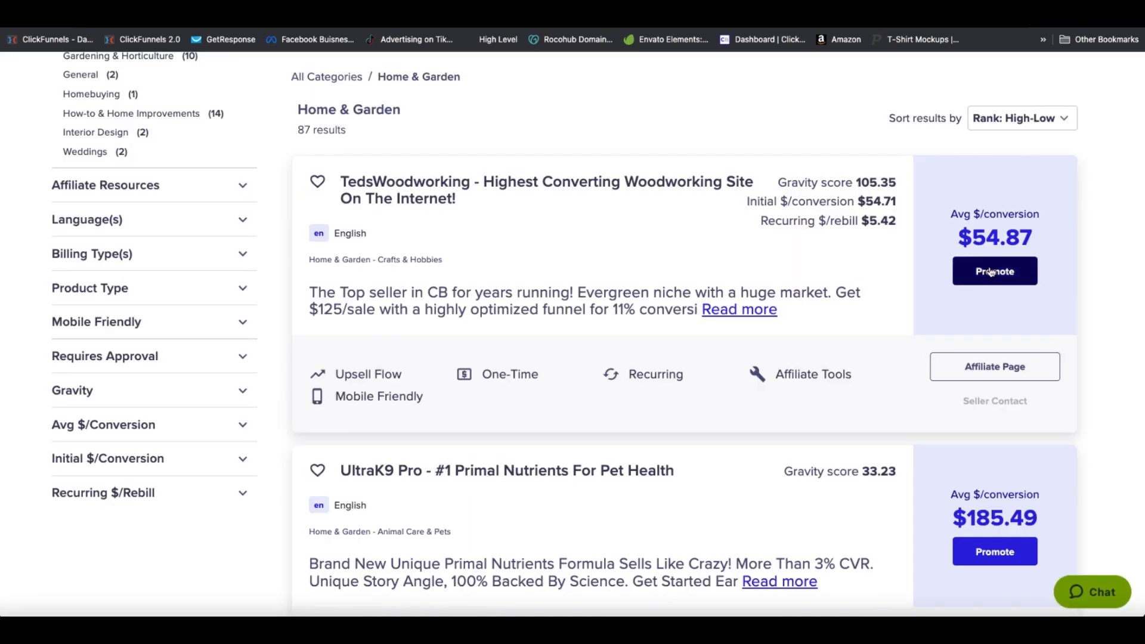
{"action": "left_click", "coordinate": [992, 271]}
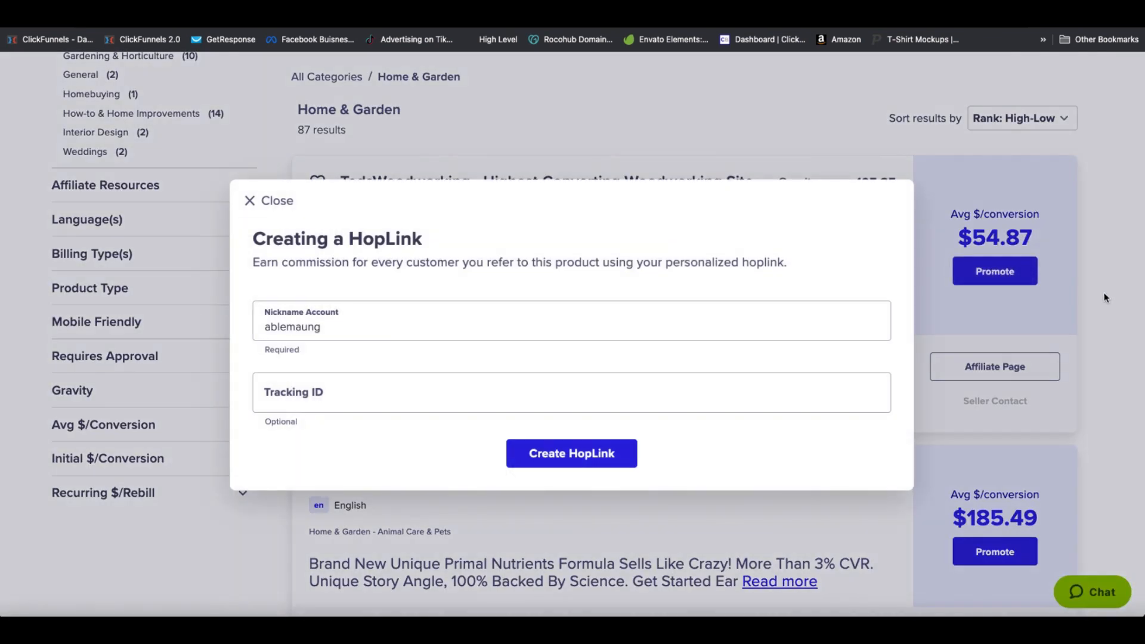
{"action": "left_click", "coordinate": [383, 400]}
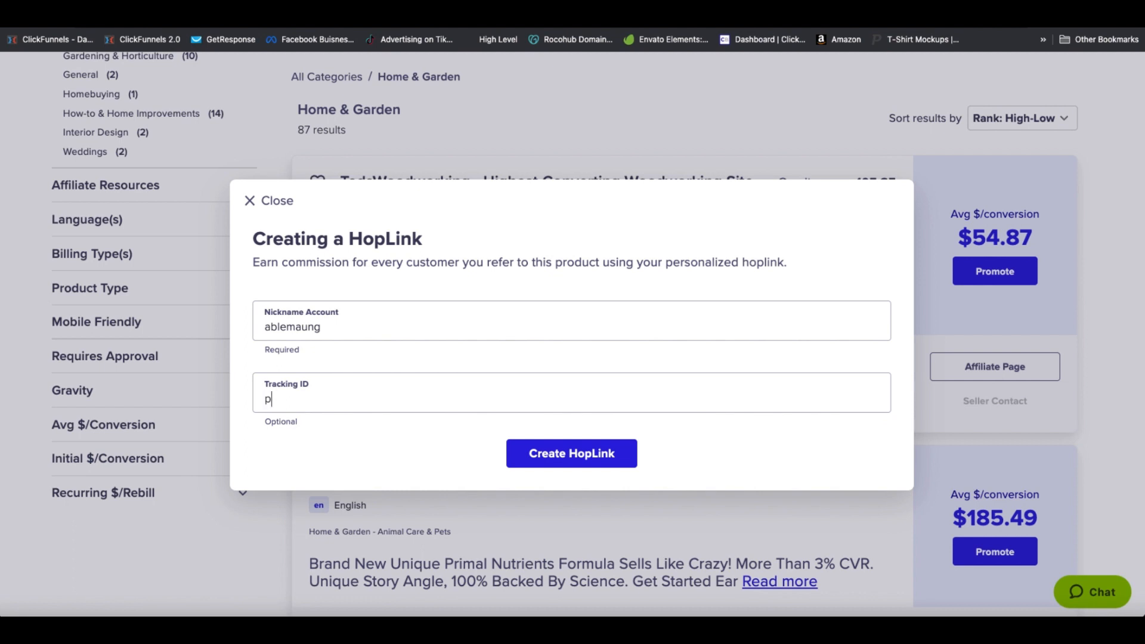
{"action": "type", "text": "optinpage"}
{"action": "left_click", "coordinate": [592, 459]}
{"action": "left_click", "coordinate": [849, 485]}
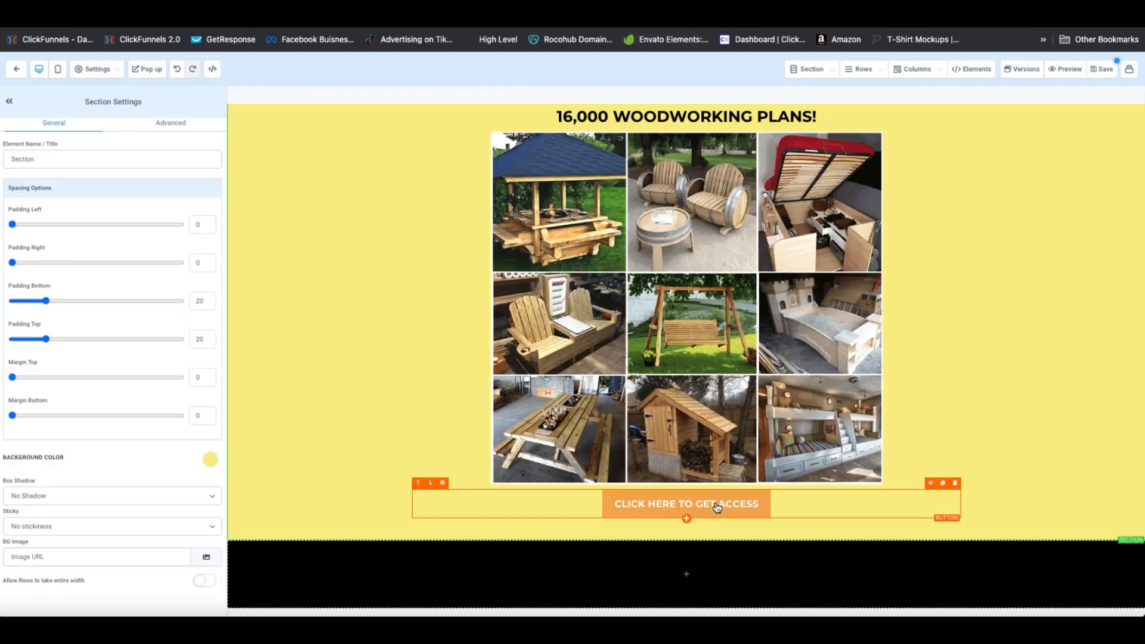
Select the CLICK HERE TO GET ACCESS button to show its settings
{"action": "left_click", "coordinate": [718, 503]}
{"action": "scroll", "coordinate": [143, 534], "scroll_direction": "down", "scroll_amount": 5}
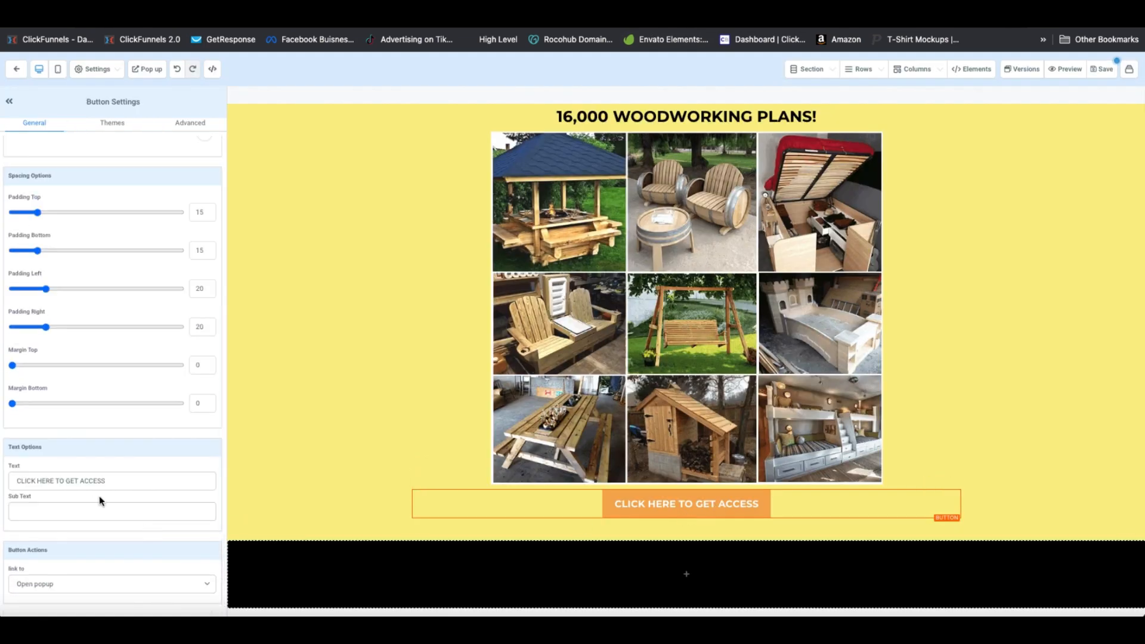
{"action": "scroll", "coordinate": [159, 547], "scroll_direction": "up", "scroll_amount": 2}
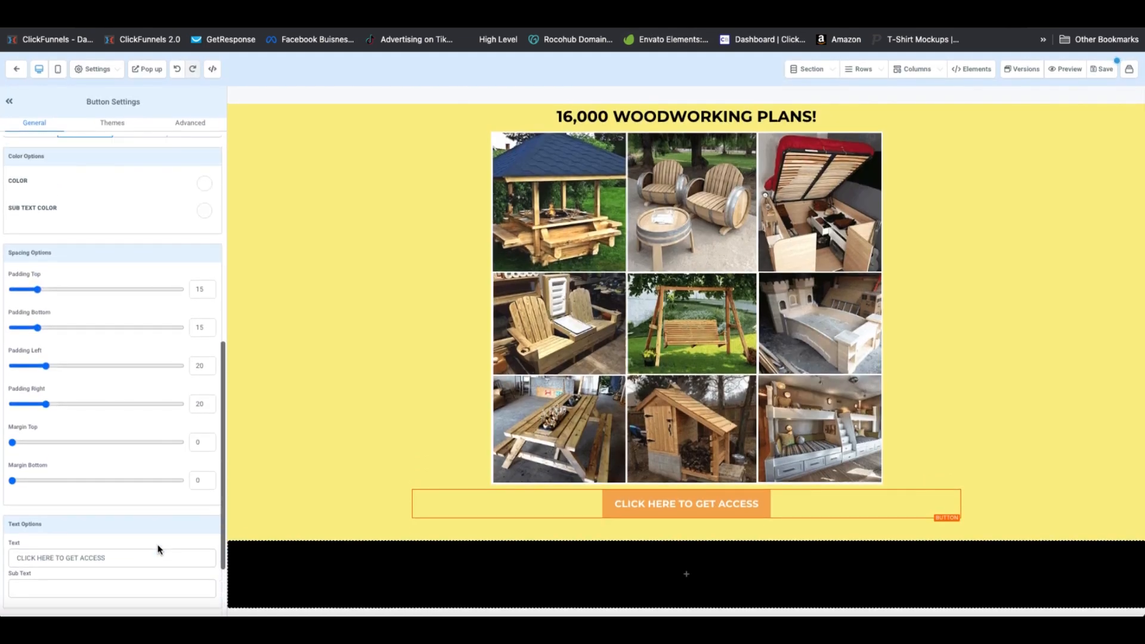
{"action": "scroll", "coordinate": [159, 549], "scroll_direction": "down", "scroll_amount": 2}
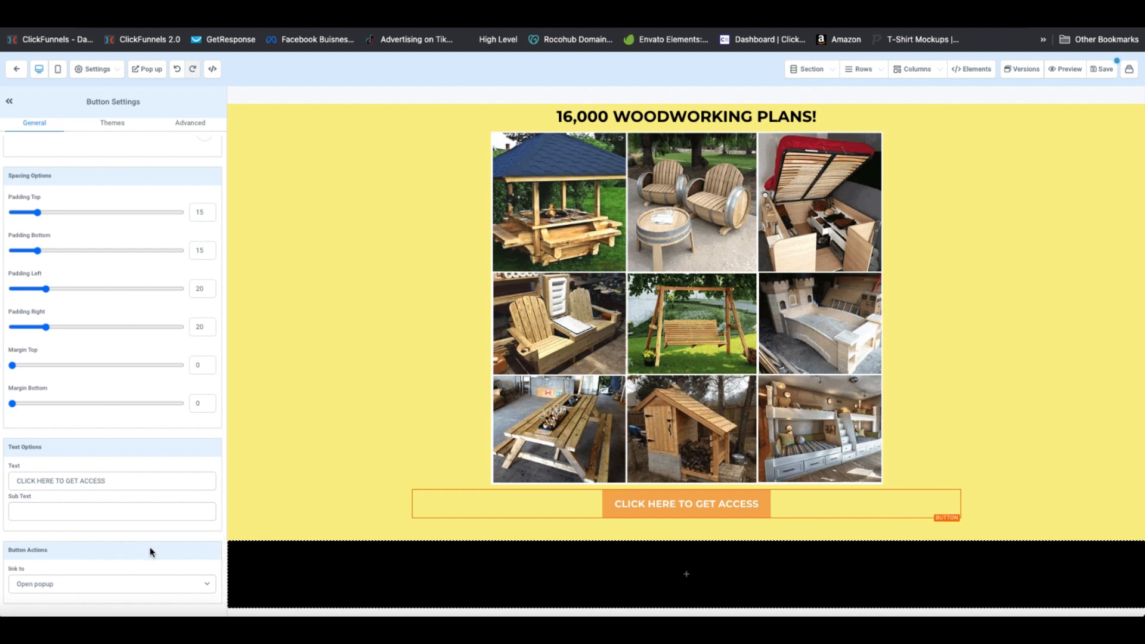
{"action": "scroll", "coordinate": [528, 506], "scroll_direction": "up", "scroll_amount": 2}
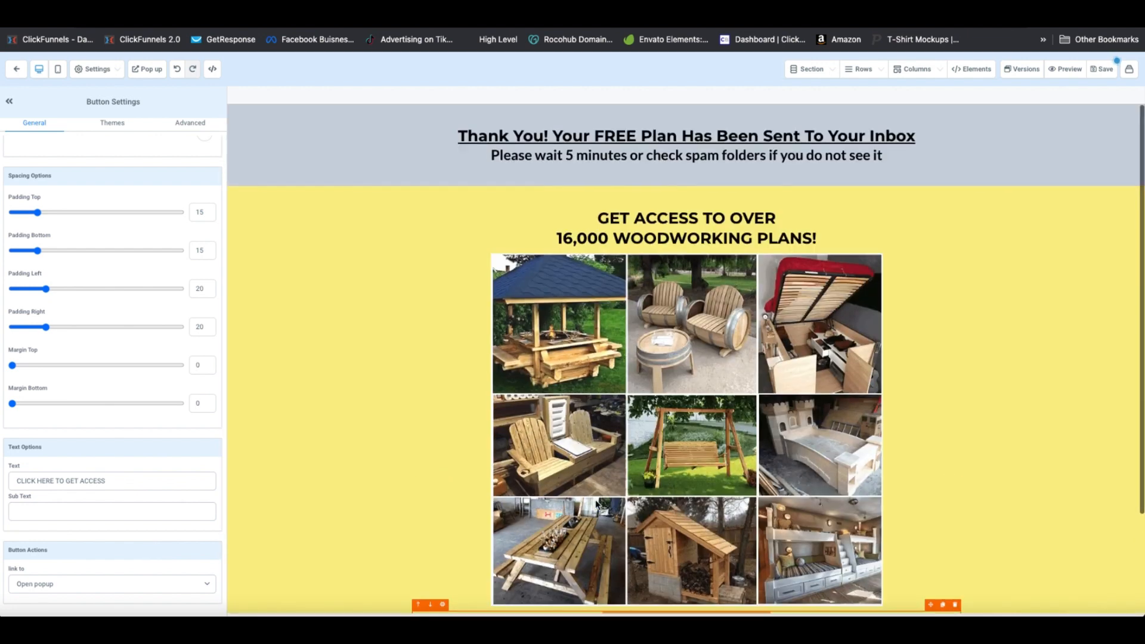
{"action": "scroll", "coordinate": [592, 500], "scroll_direction": "down", "scroll_amount": 2}
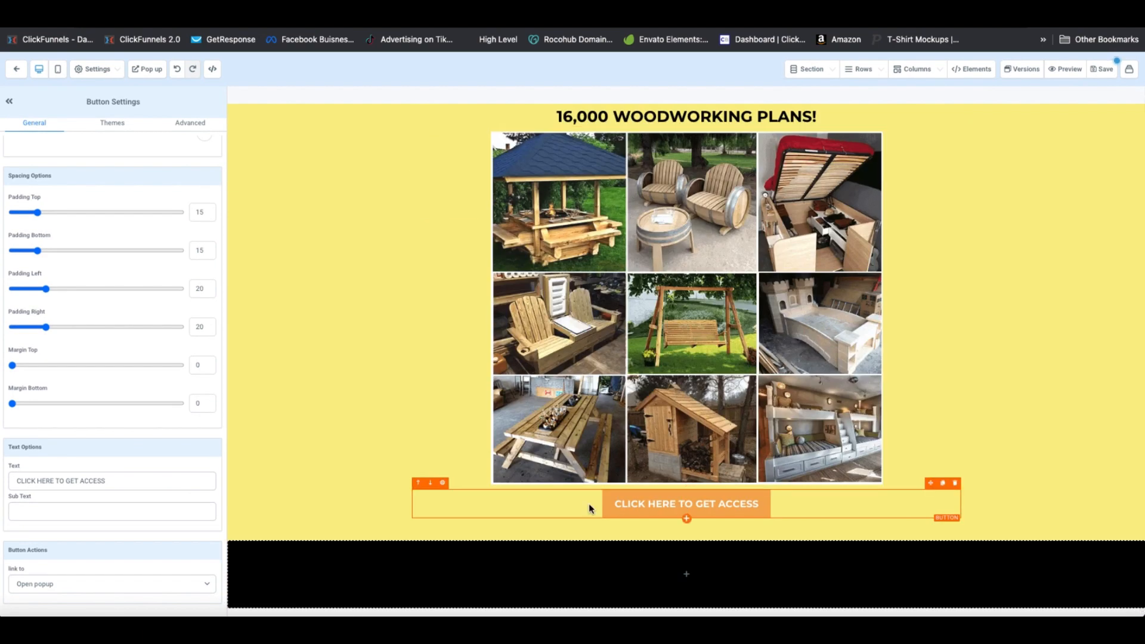
{"action": "scroll", "coordinate": [610, 508], "scroll_direction": "up", "scroll_amount": 1}
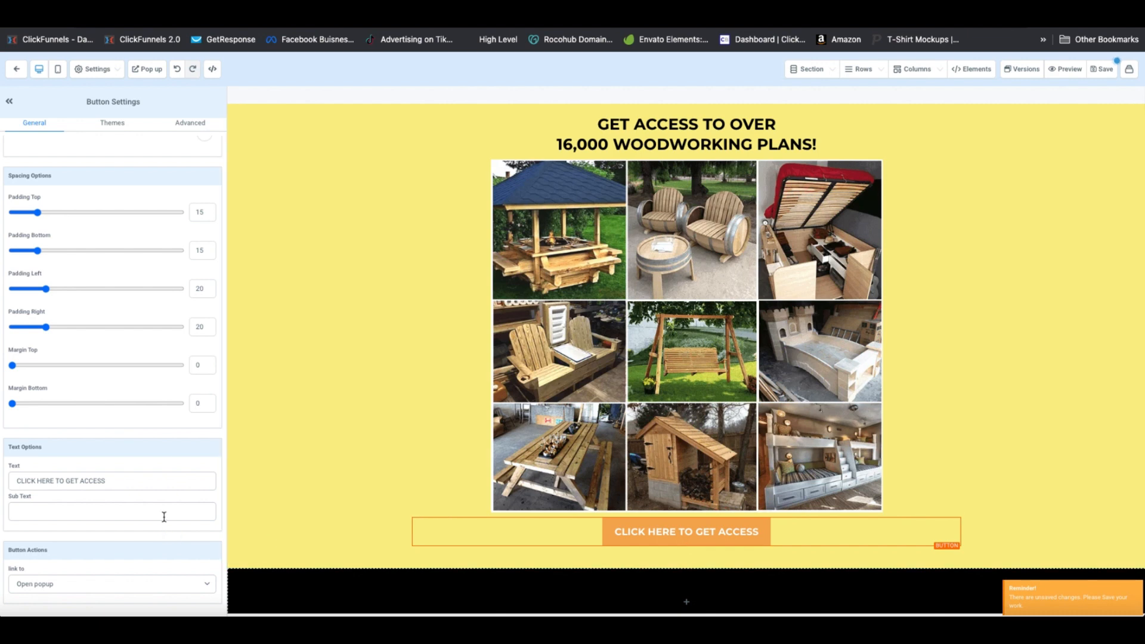
Link the button to a Website URL: the pasted ClickBank HopLink ending in tid=optinpage
{"action": "left_click", "coordinate": [166, 581]}
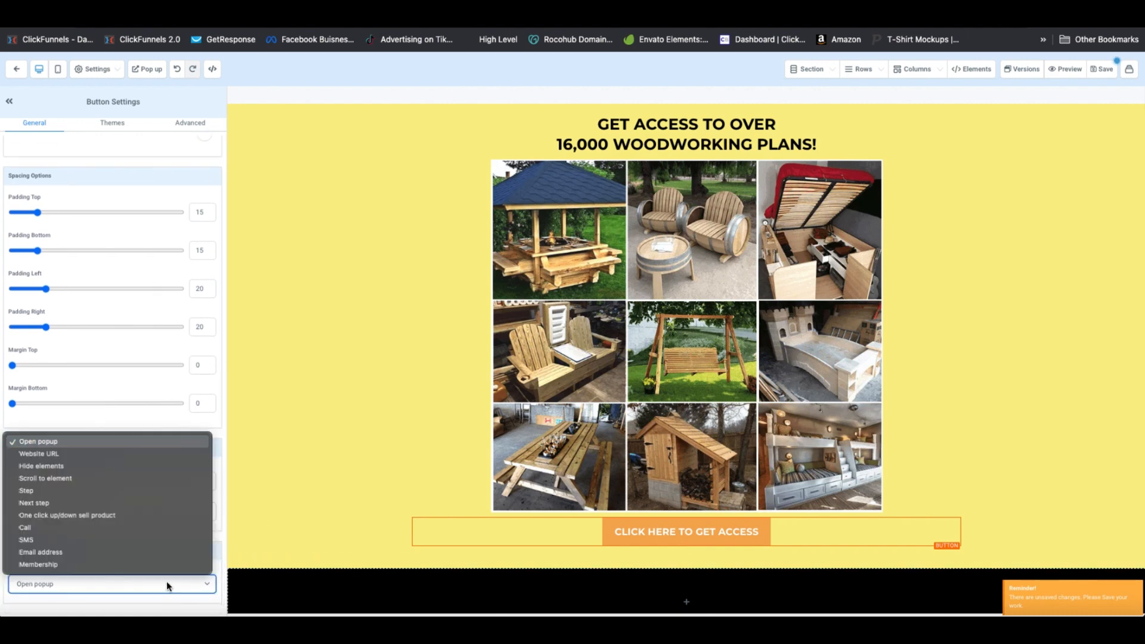
{"action": "left_click", "coordinate": [99, 454]}
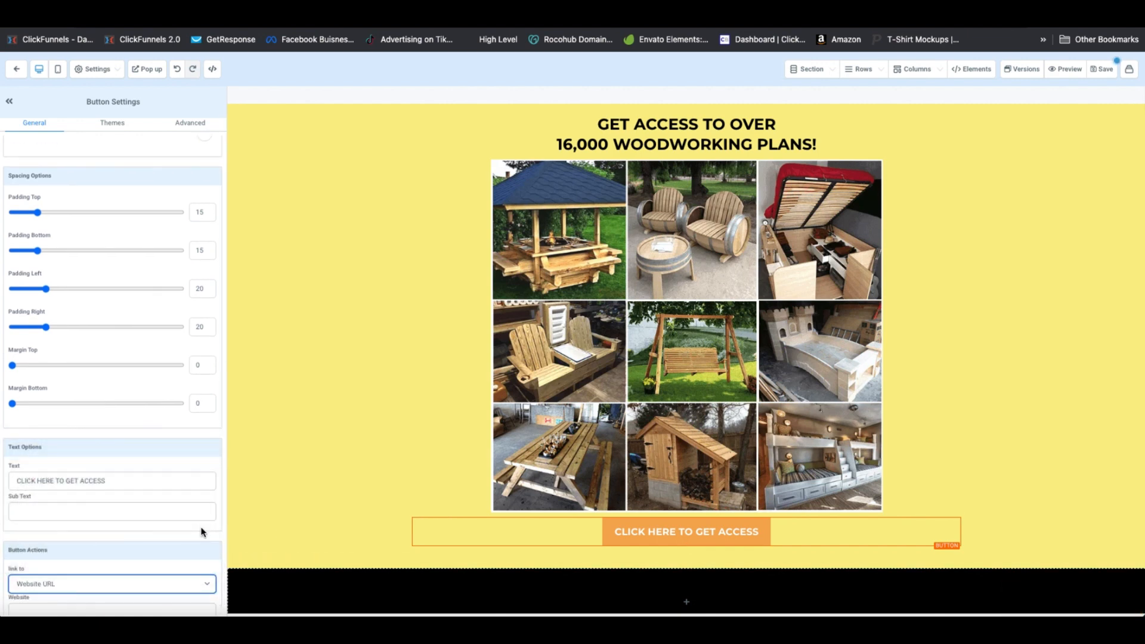
{"action": "scroll", "coordinate": [49, 566], "scroll_direction": "down", "scroll_amount": 2}
{"action": "left_click", "coordinate": [49, 563]}
{"action": "key", "text": "ctrl+v"}
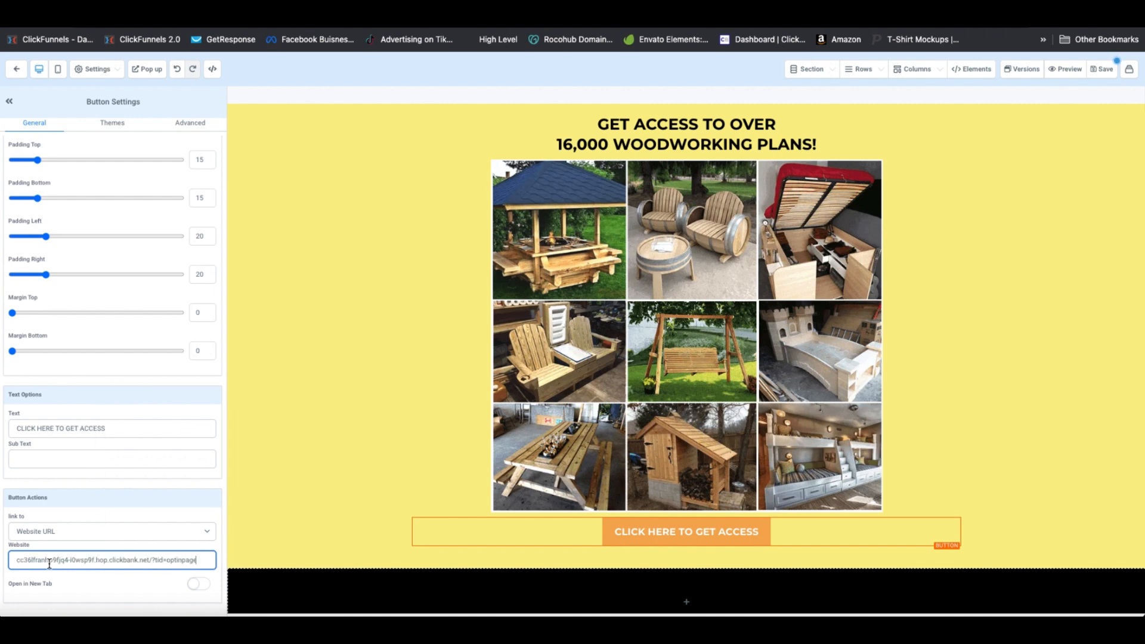
{"action": "scroll", "coordinate": [116, 563], "scroll_direction": "left", "scroll_amount": 1}
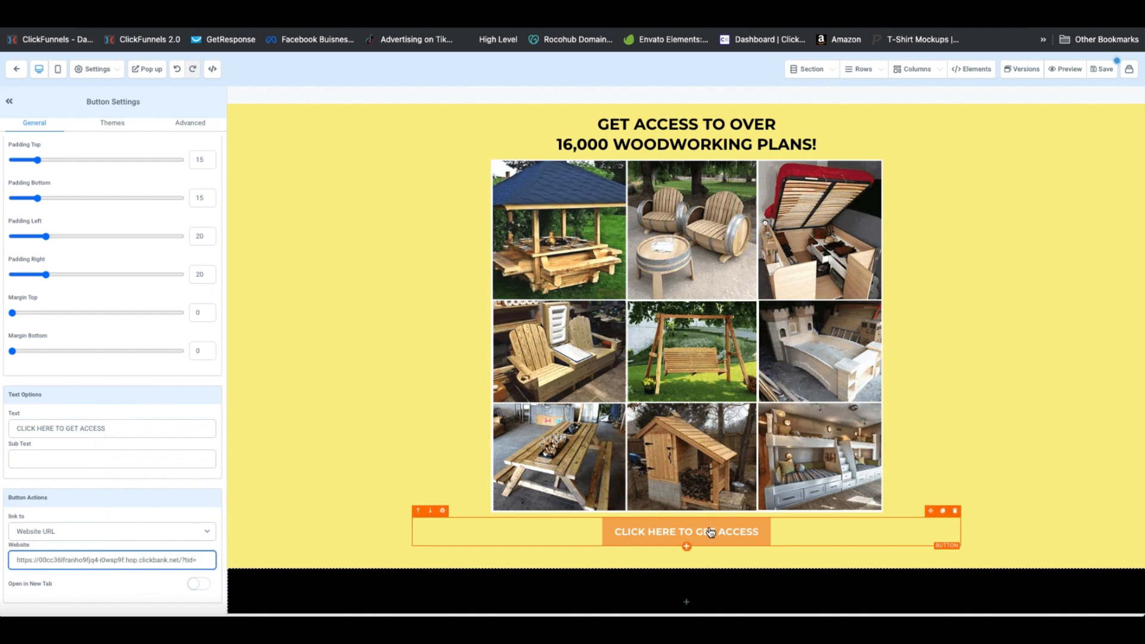
{"action": "type", "text": "optinpage"}
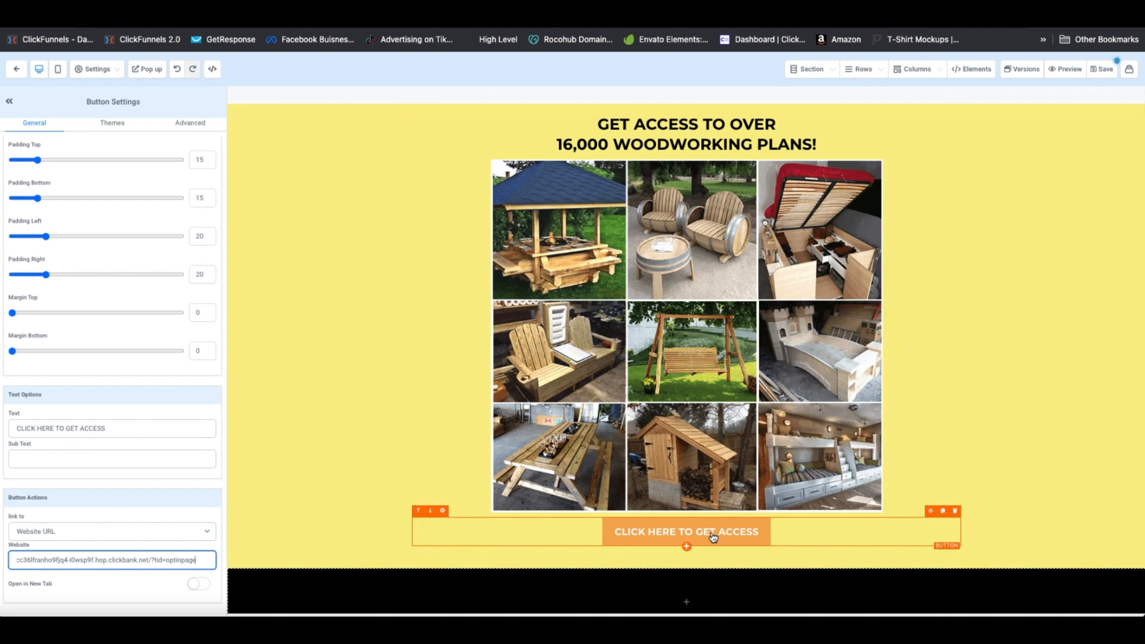
{"action": "left_click", "coordinate": [1046, 425]}
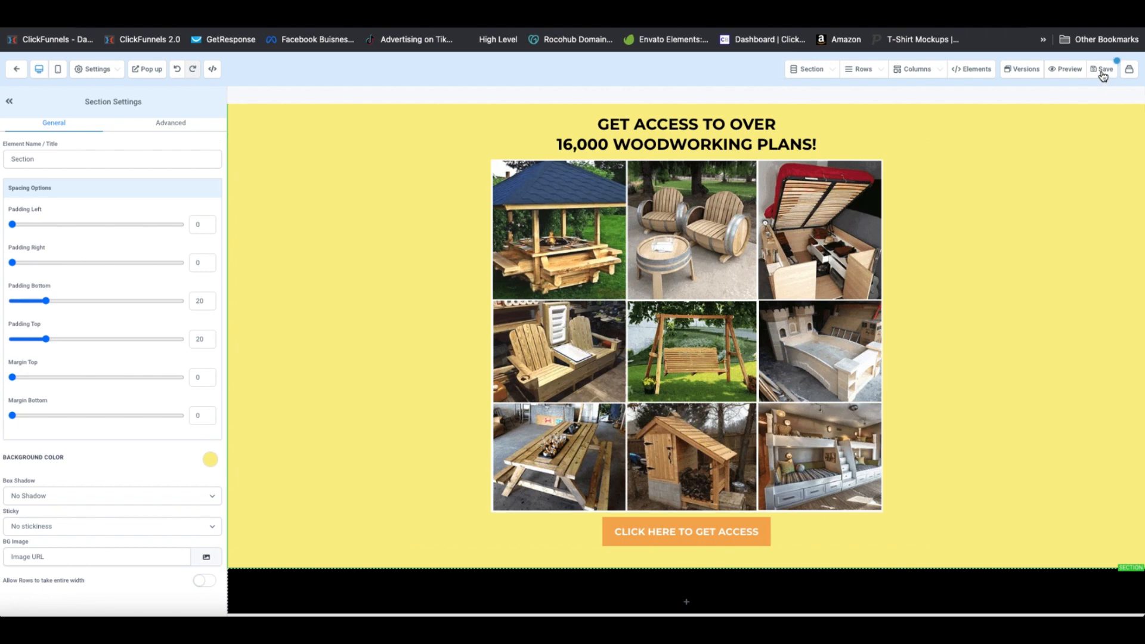
Save the thank-you page with SEO title 'Thank You'
{"action": "left_click", "coordinate": [1104, 72]}
{"action": "left_click", "coordinate": [991, 162]}
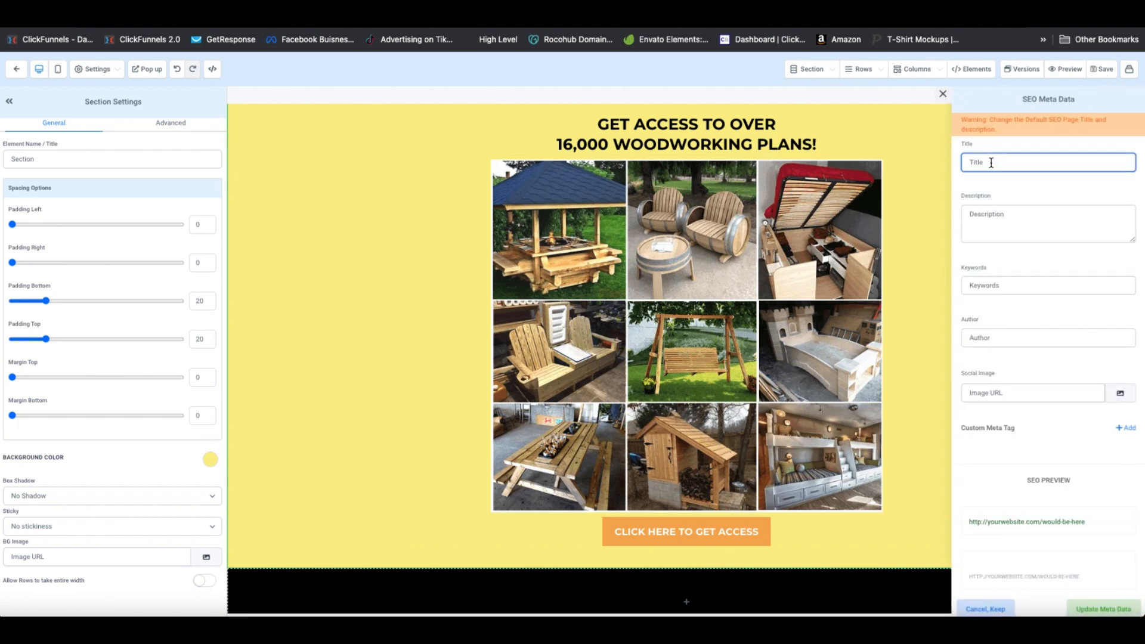
{"action": "type", "text": "Thank You"}
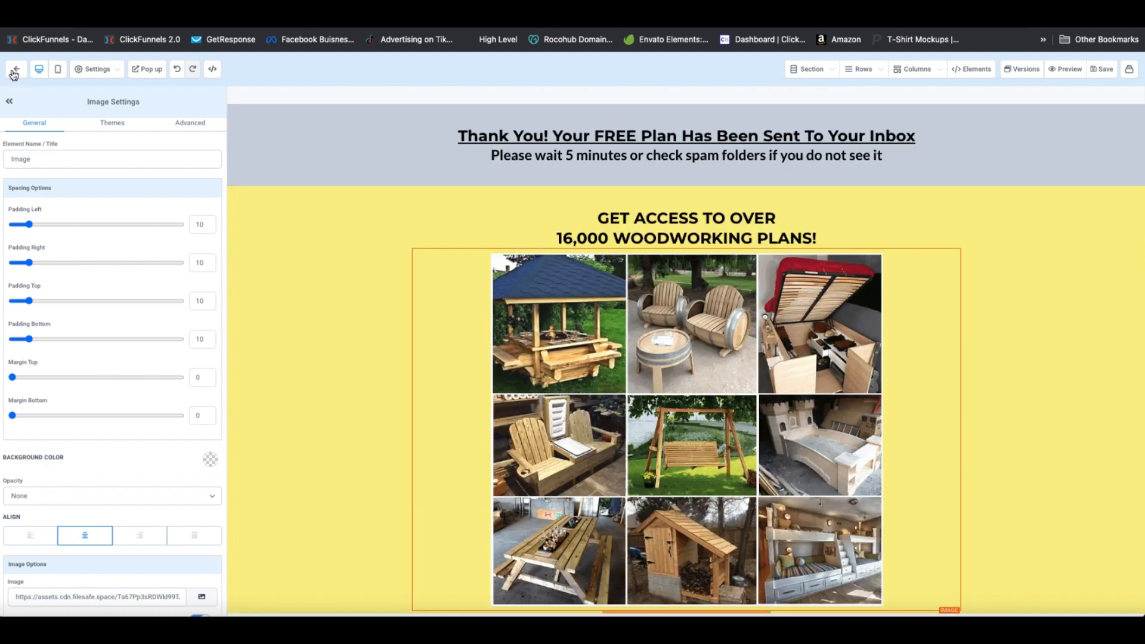
{"action": "left_click", "coordinate": [15, 70]}
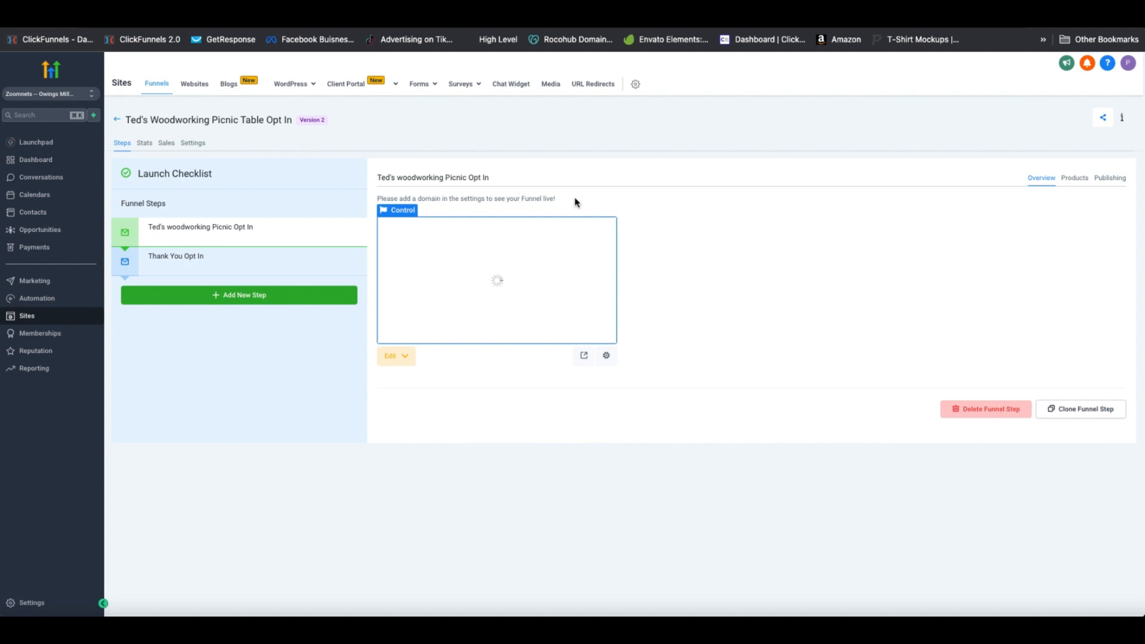
{"action": "left_click", "coordinate": [194, 147]}
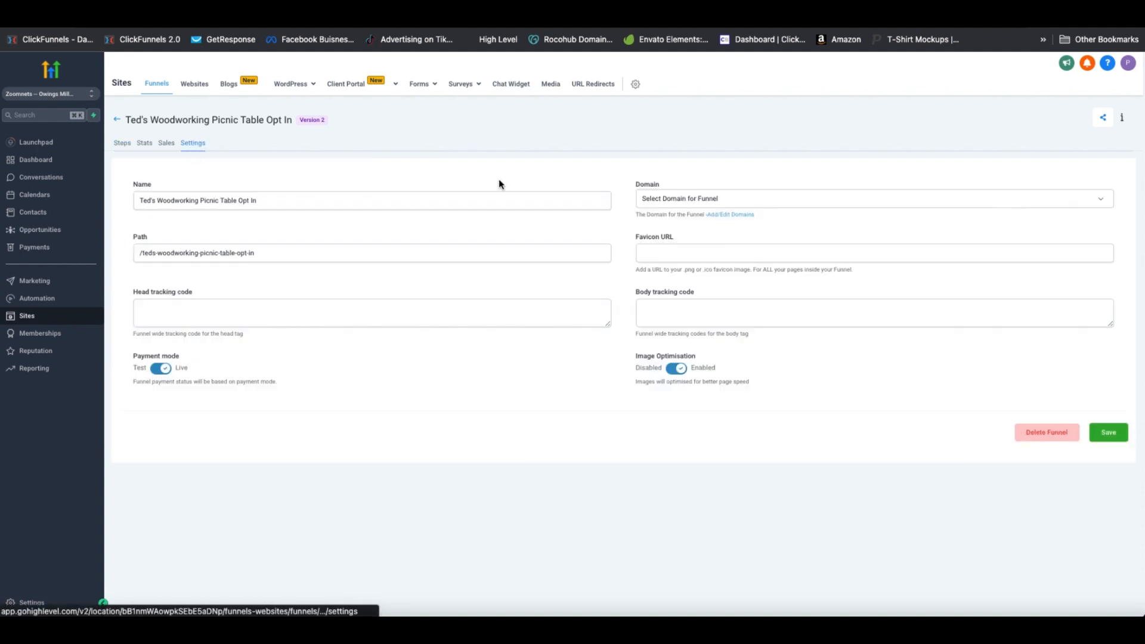
{"action": "left_click", "coordinate": [1016, 204]}
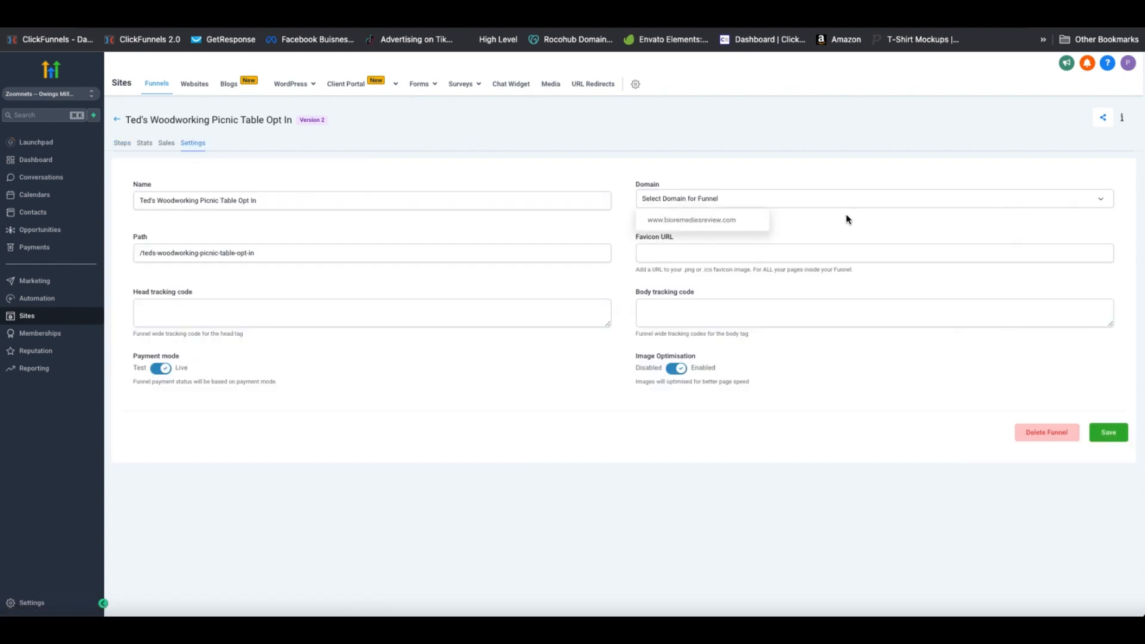
{"action": "left_click", "coordinate": [731, 224]}
{"action": "left_click", "coordinate": [1102, 430]}
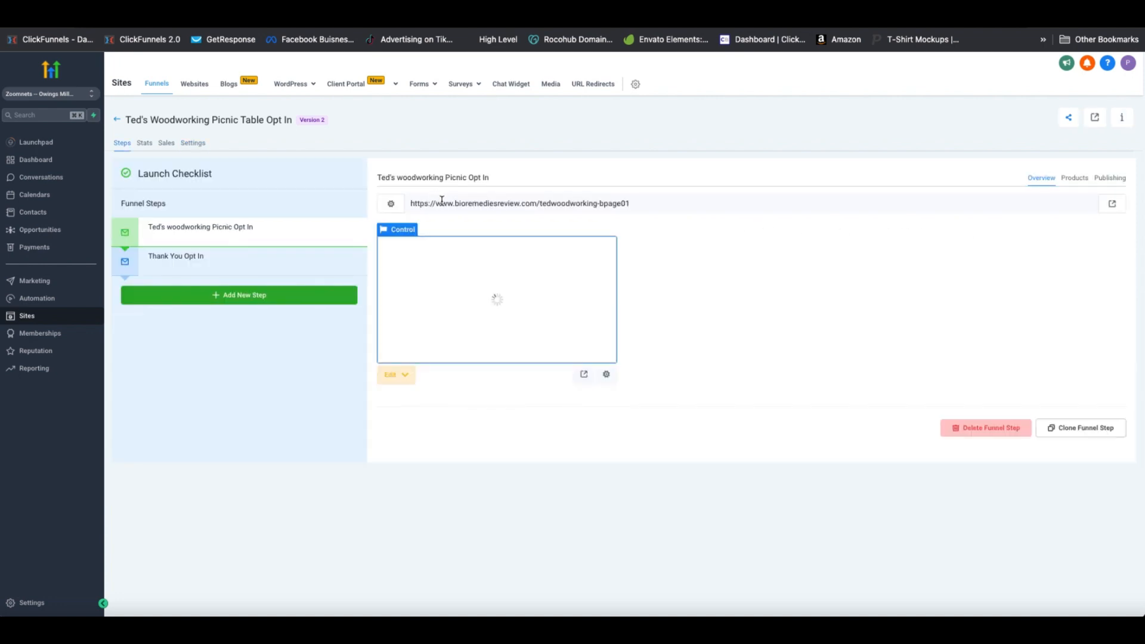
{"action": "triple_click", "coordinate": [437, 204]}
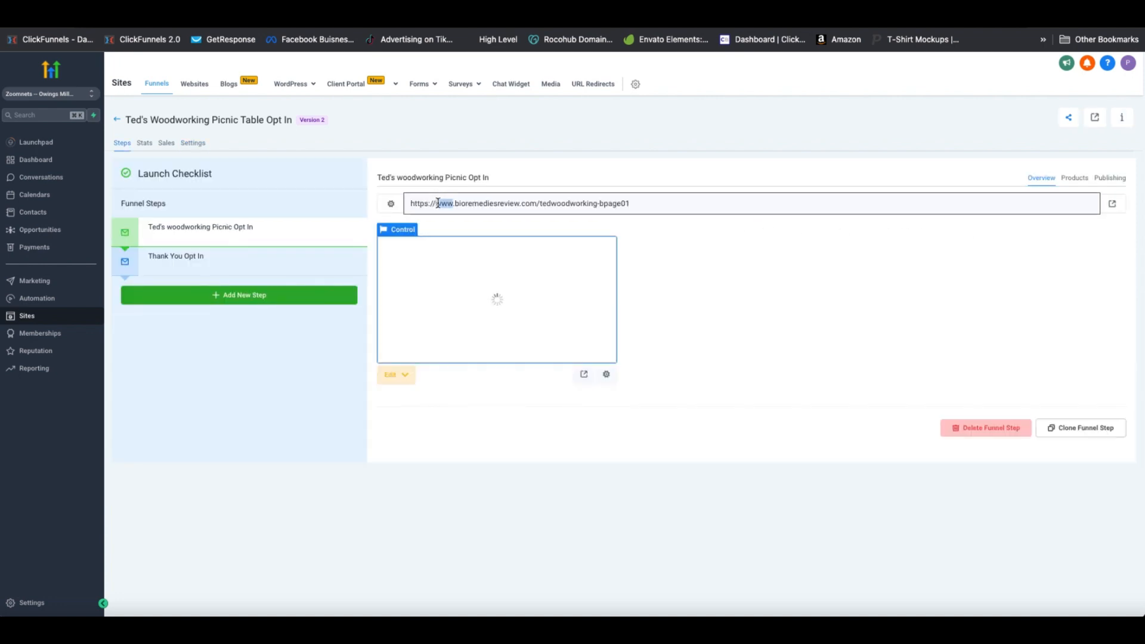
{"action": "left_click", "coordinate": [662, 210]}
Open the live opt-in page, enter a test full name and e-mail, and submit with DOWNLOAD FREE PLAN!
{"action": "left_click", "coordinate": [588, 372]}
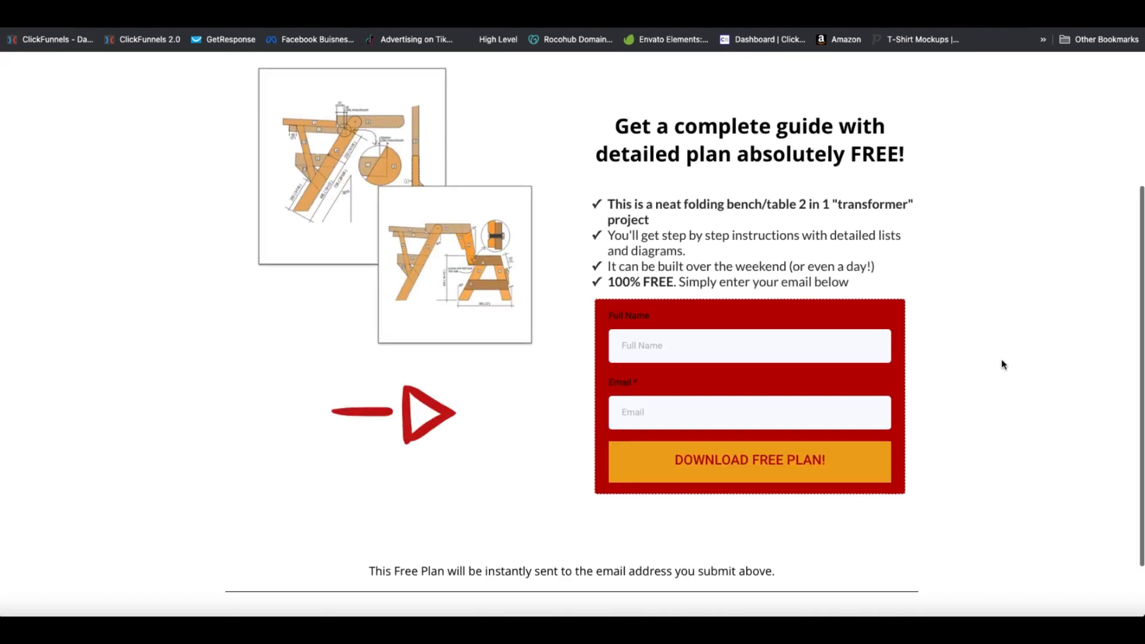
{"action": "scroll", "coordinate": [1000, 360], "scroll_direction": "down", "scroll_amount": 5}
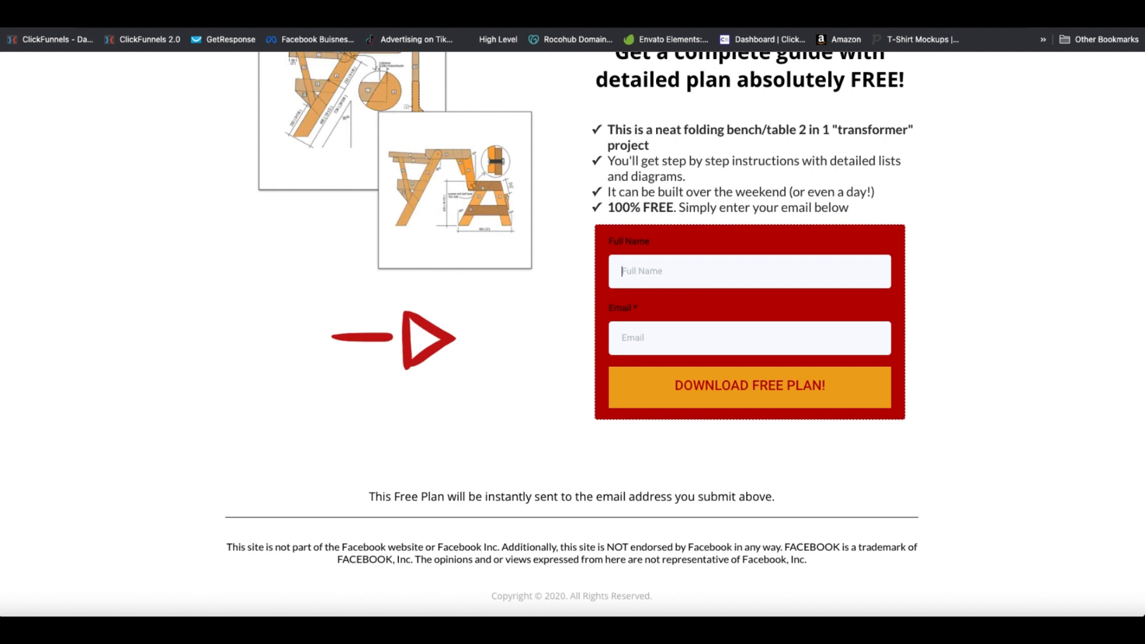
{"action": "type", "text": "John Doe"}
{"action": "left_click", "coordinate": [706, 333]}
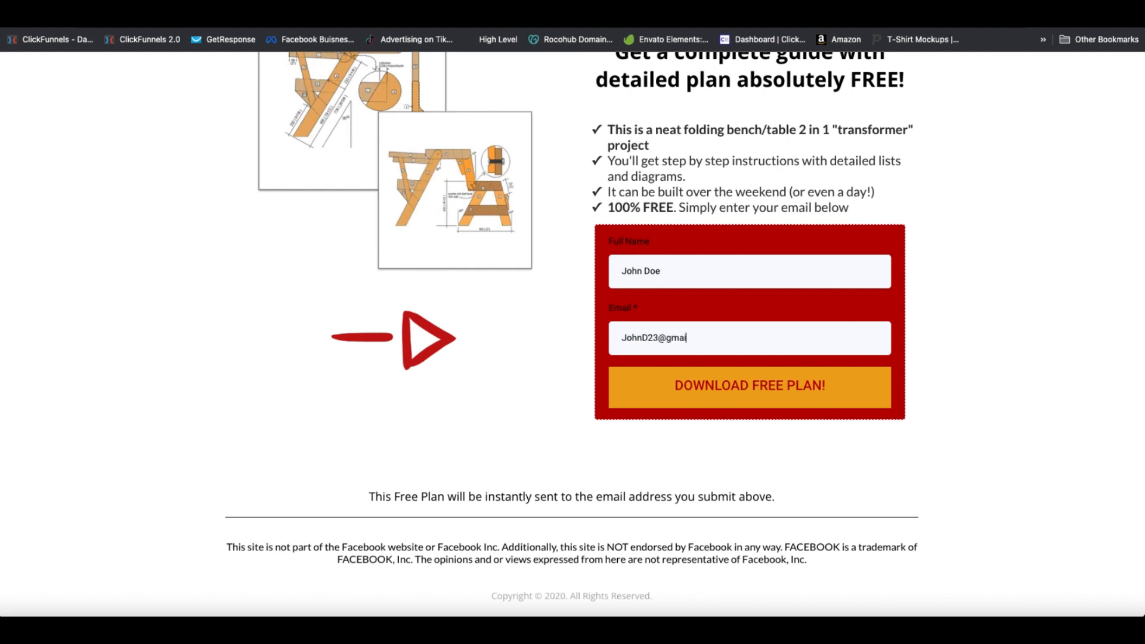
{"action": "left_click", "coordinate": [778, 386]}
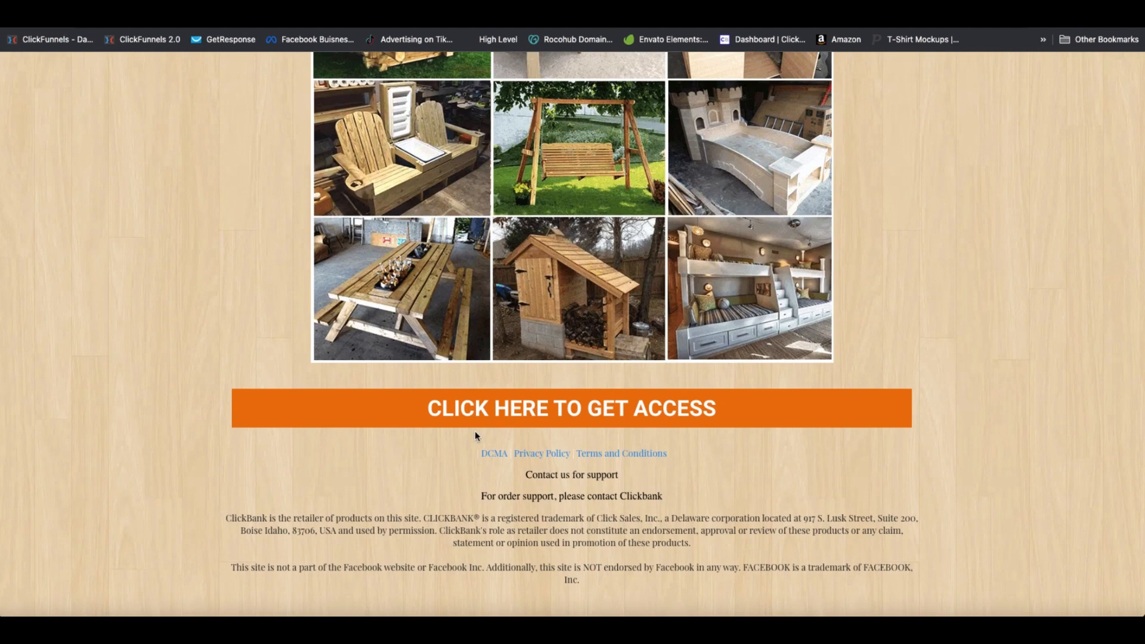
Follow the CLICK HERE TO GET ACCESS button to the ClickBank sales page
{"action": "scroll", "coordinate": [871, 376], "scroll_direction": "up", "scroll_amount": 7}
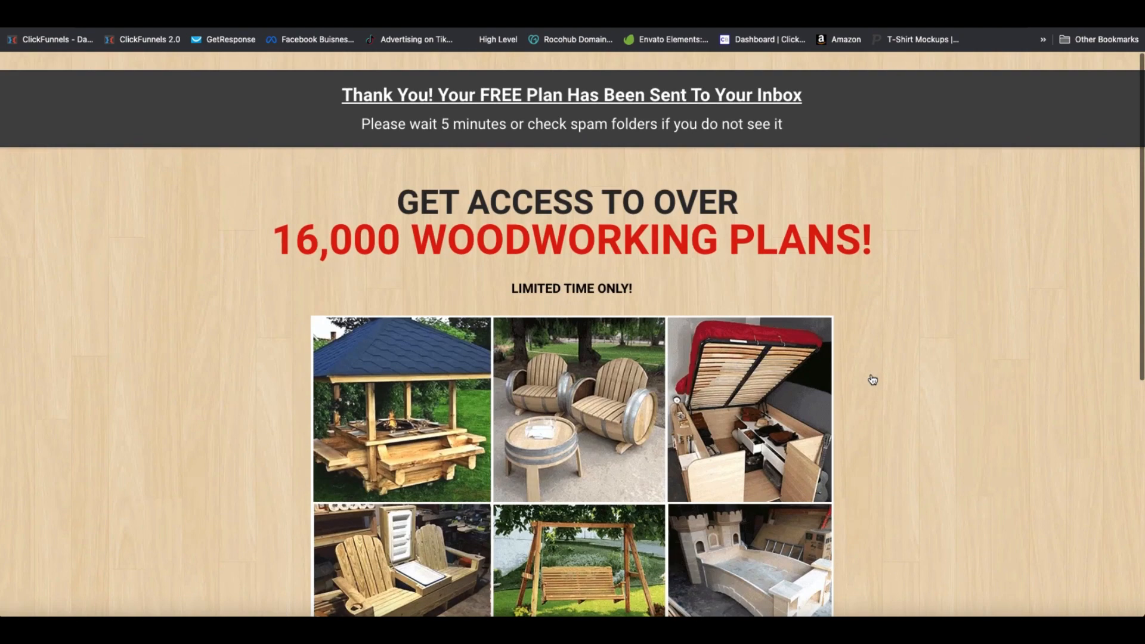
{"action": "scroll", "coordinate": [783, 205], "scroll_direction": "down", "scroll_amount": 2}
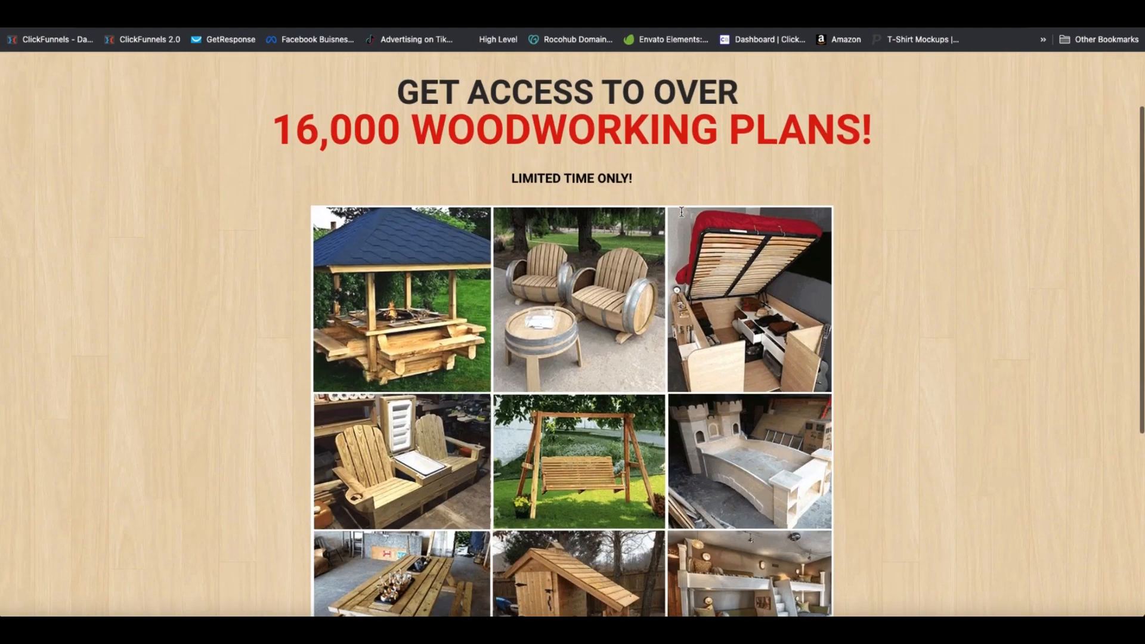
{"action": "scroll", "coordinate": [715, 298], "scroll_direction": "up", "scroll_amount": 2}
{"action": "scroll", "coordinate": [537, 418], "scroll_direction": "down", "scroll_amount": 7}
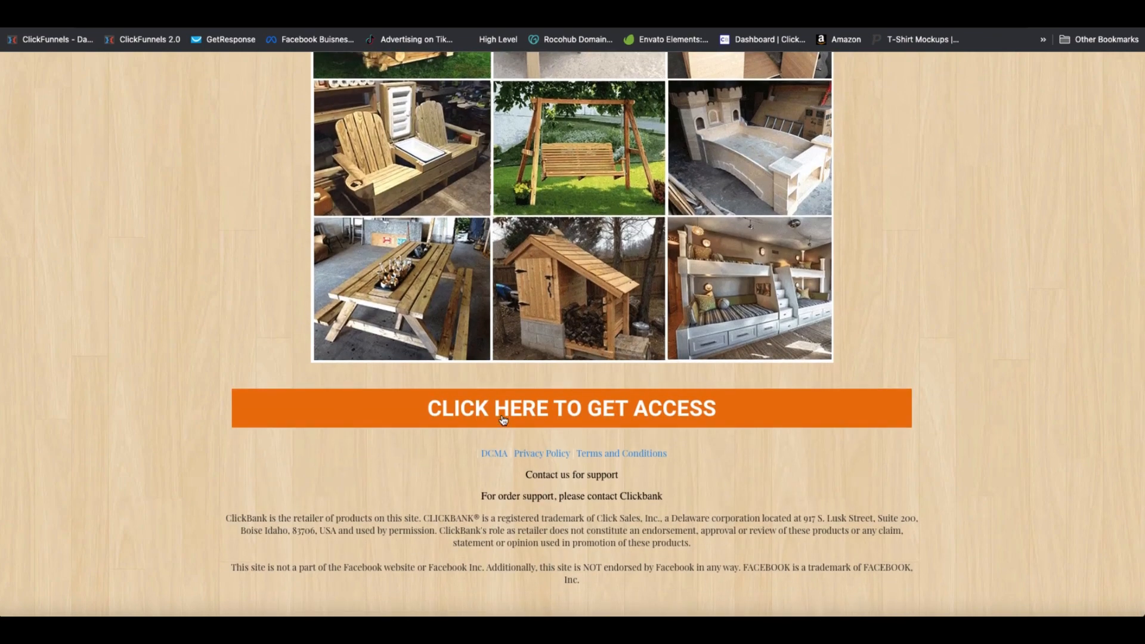
{"action": "left_click", "coordinate": [625, 416]}
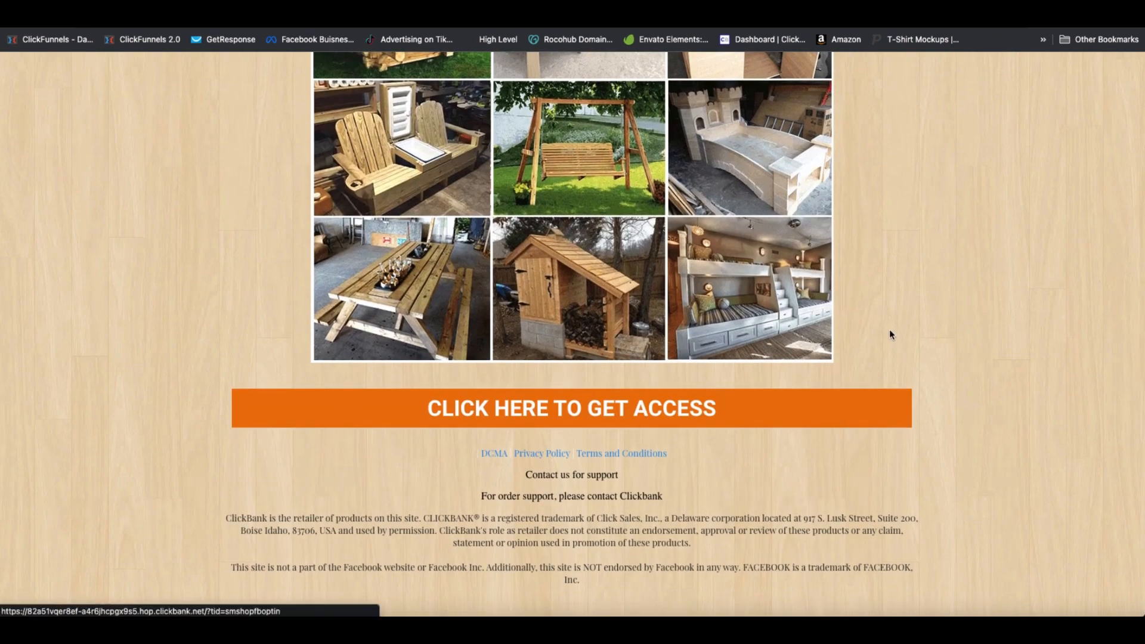
Check the sales page, close it, and view HighLevel's Contacts list with the test sign-up
{"action": "scroll", "coordinate": [887, 332], "scroll_direction": "down", "scroll_amount": 3}
{"action": "scroll", "coordinate": [886, 331], "scroll_direction": "up", "scroll_amount": 1}
{"action": "scroll", "coordinate": [886, 332], "scroll_direction": "down", "scroll_amount": 20}
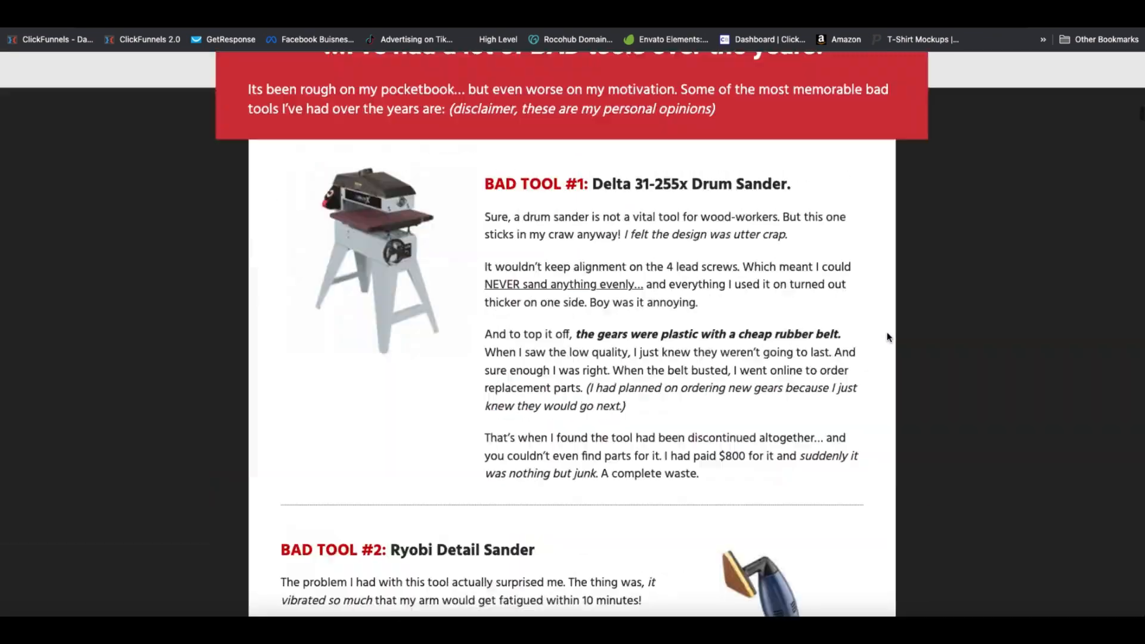
{"action": "scroll", "coordinate": [887, 331], "scroll_direction": "up", "scroll_amount": 8}
{"action": "scroll", "coordinate": [887, 331], "scroll_direction": "up", "scroll_amount": 20}
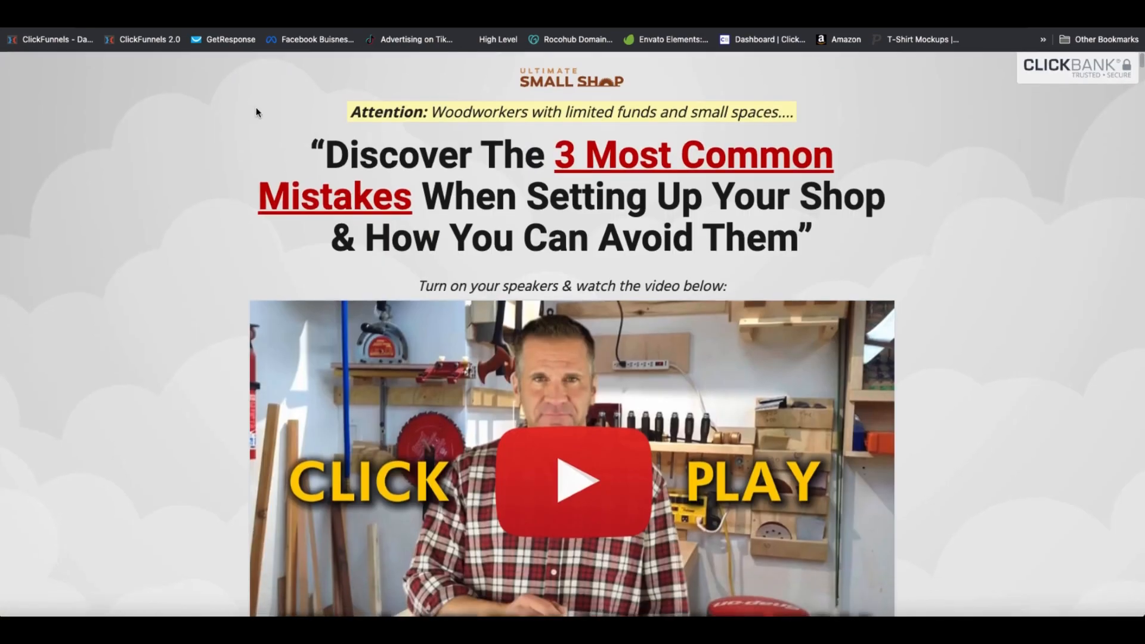
{"action": "mouse_move", "coordinate": [16, 27]}
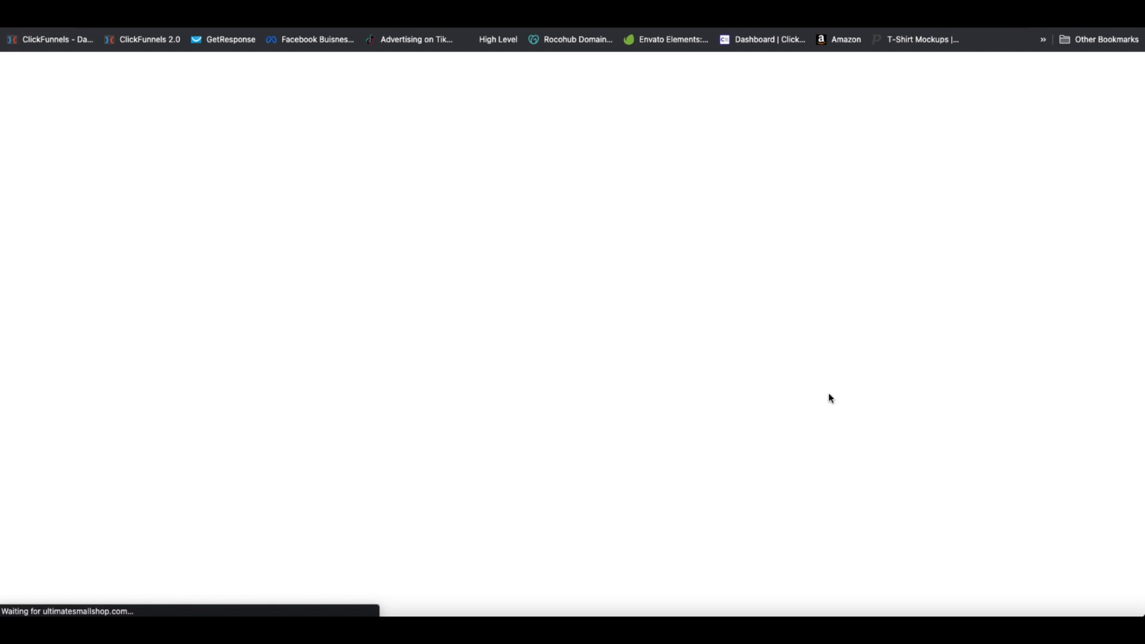
{"action": "scroll", "coordinate": [634, 467], "scroll_direction": "down", "scroll_amount": 7}
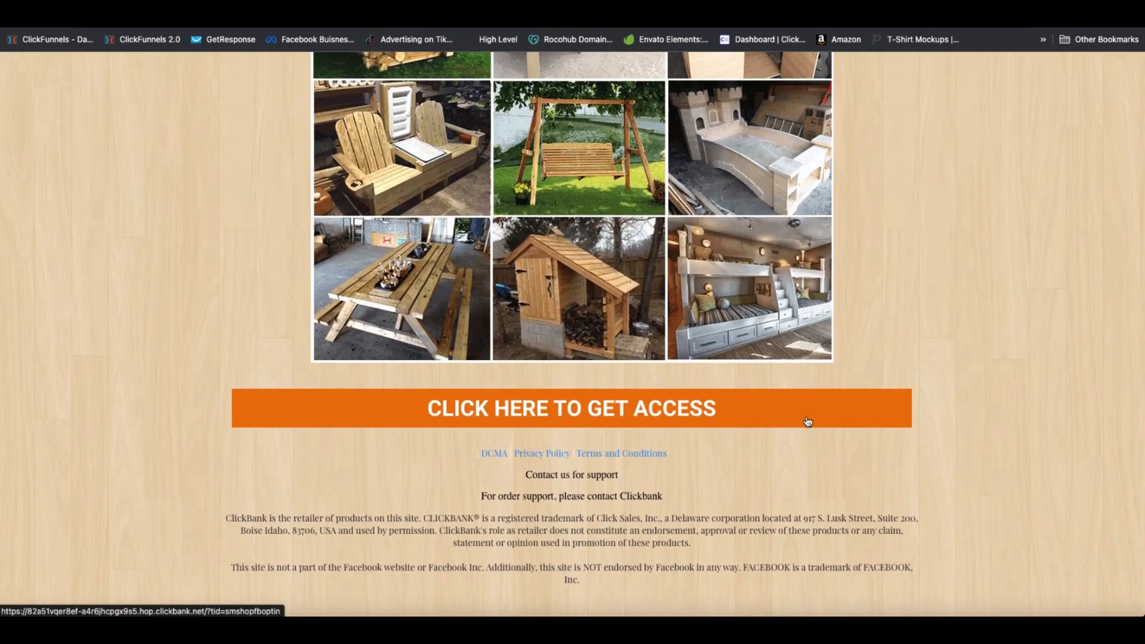
{"action": "scroll", "coordinate": [934, 409], "scroll_direction": "up", "scroll_amount": 7}
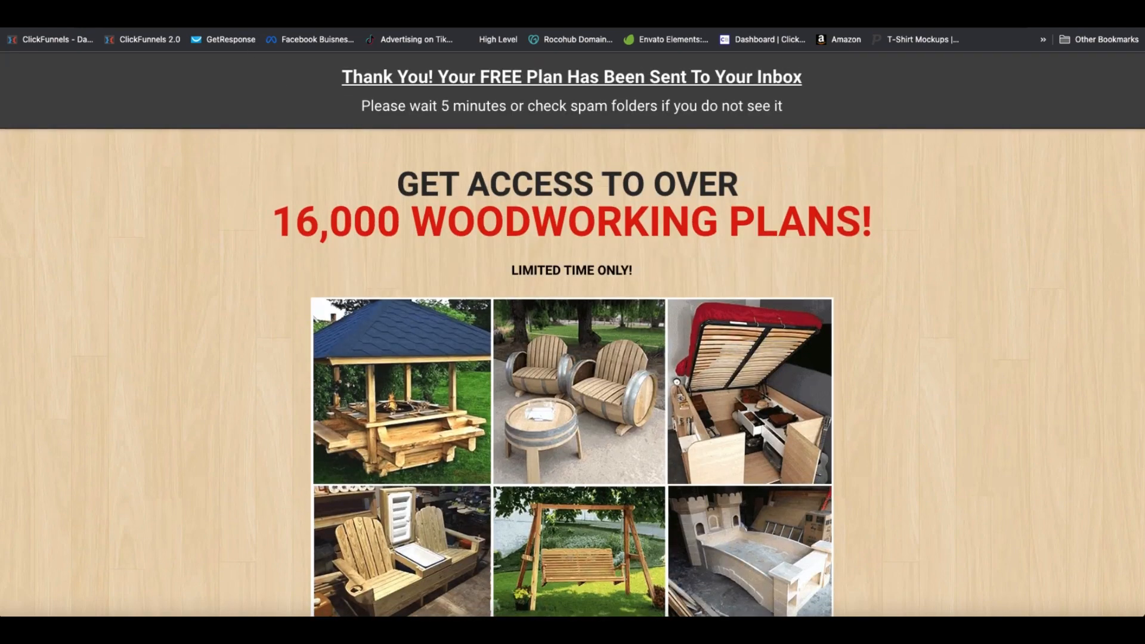
{"action": "key", "text": "ctrl+w"}
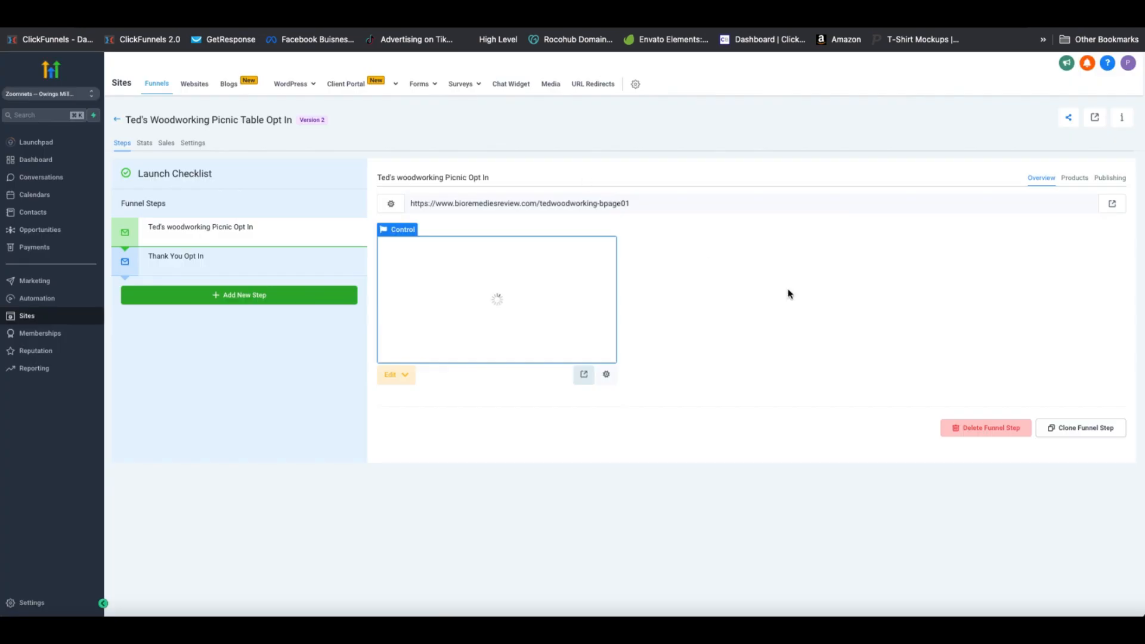
{"action": "left_click", "coordinate": [27, 214]}
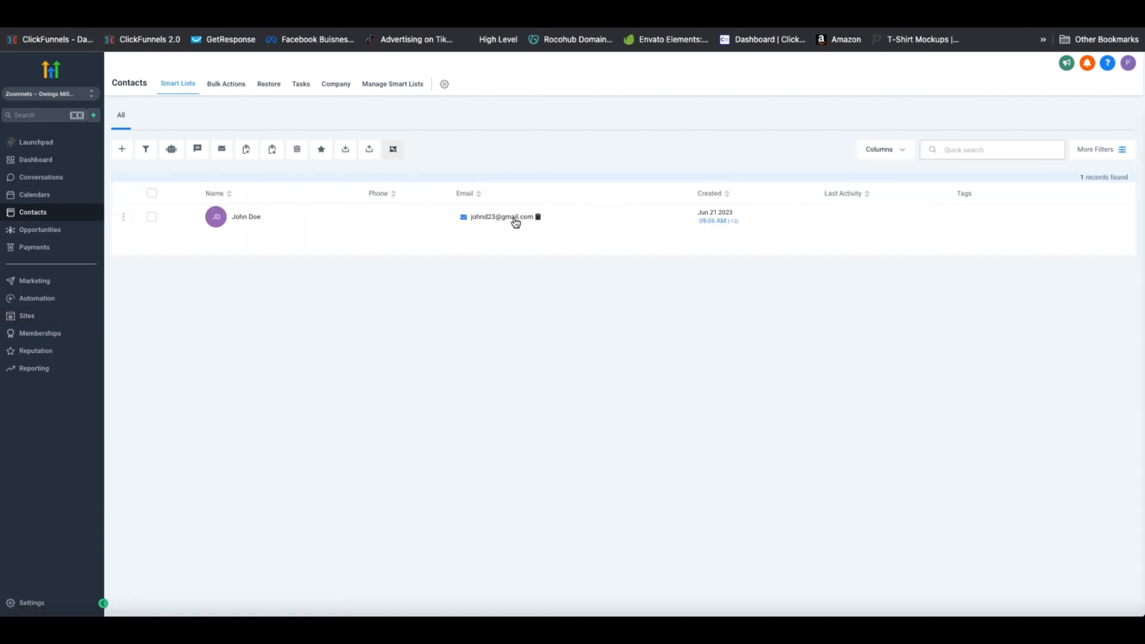